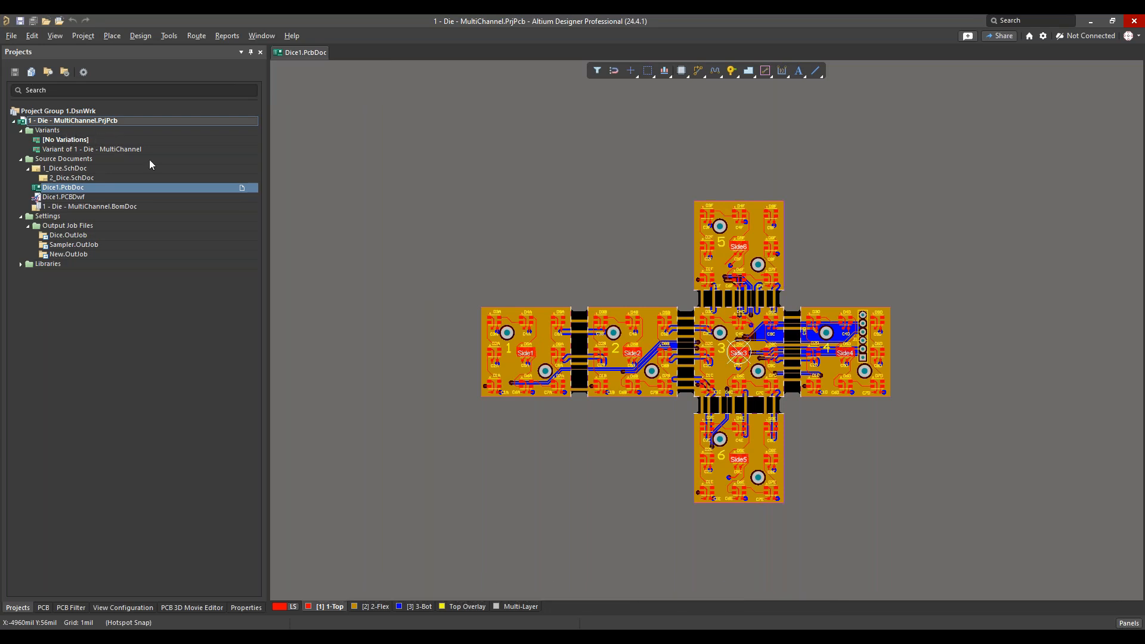
# - Create a new output job file in the 1 - Die - MultiChannel project
pyautogui.click(570, 248)
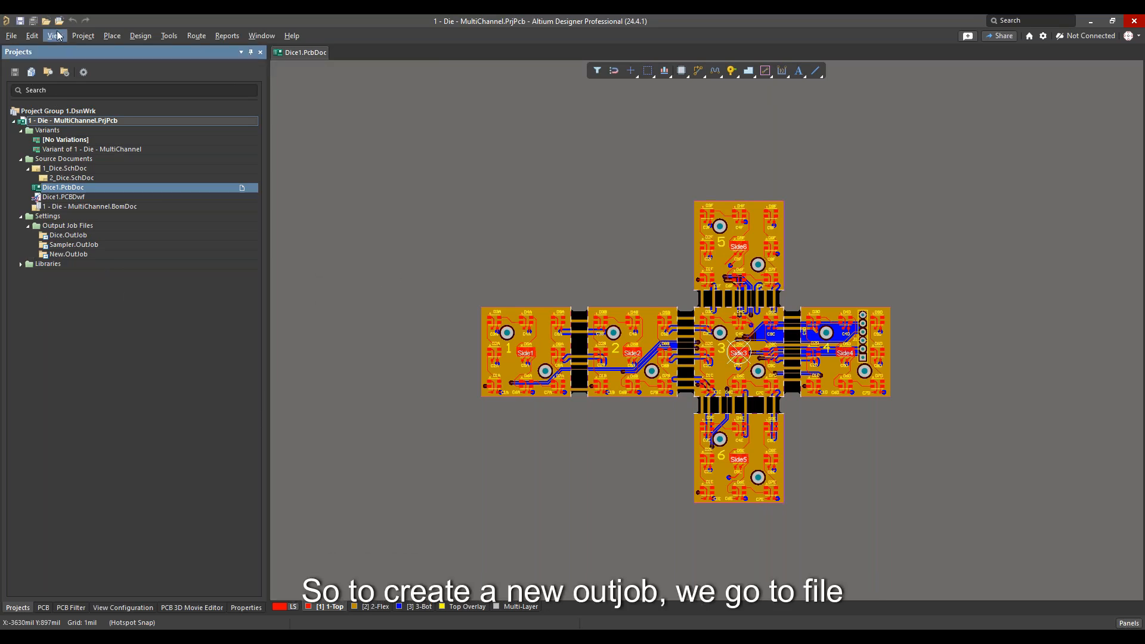
pyautogui.click(11, 36)
pyautogui.moveTo(71, 50)
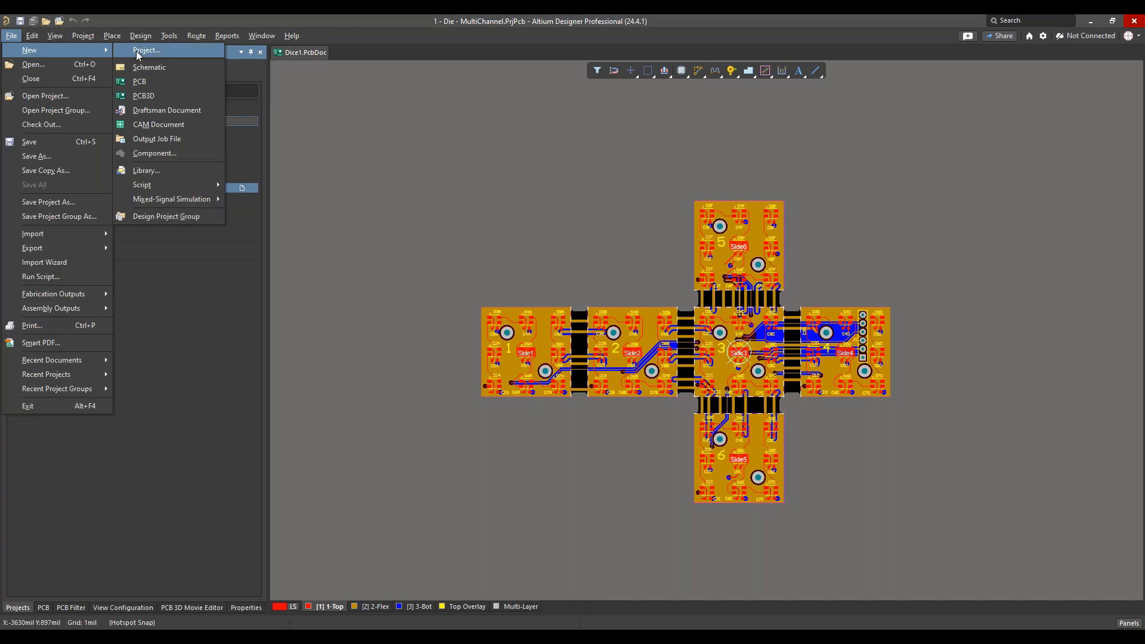
pyautogui.click(170, 138)
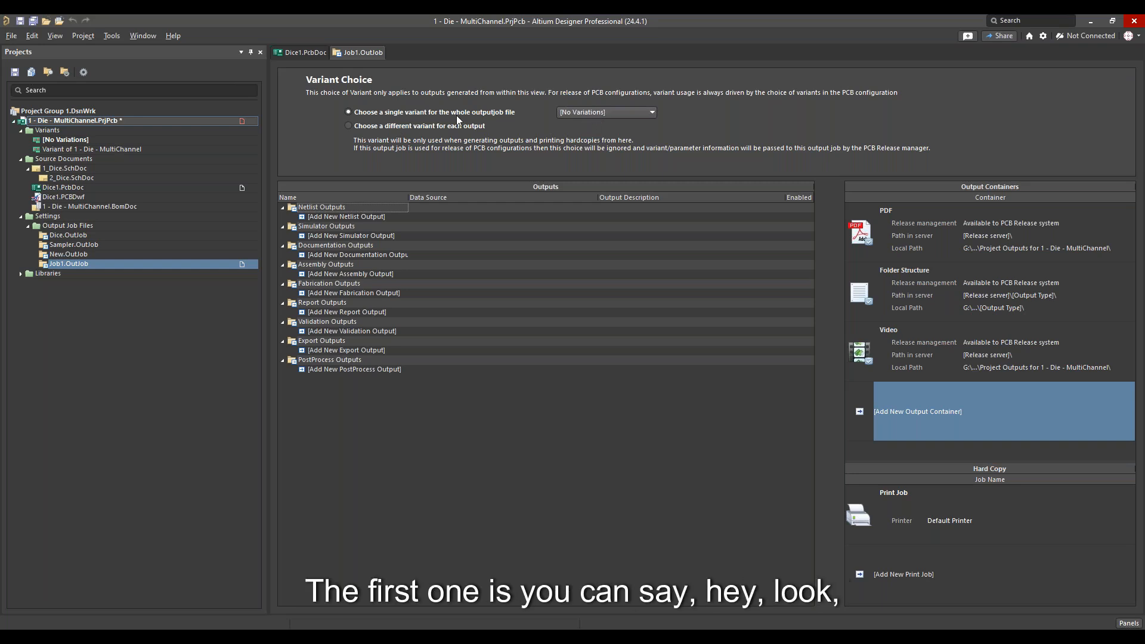
# - Try a single variant for the whole output job file, first Variant of 1 - Die - MultiChannel, after that [No Variations]
pyautogui.click(650, 114)
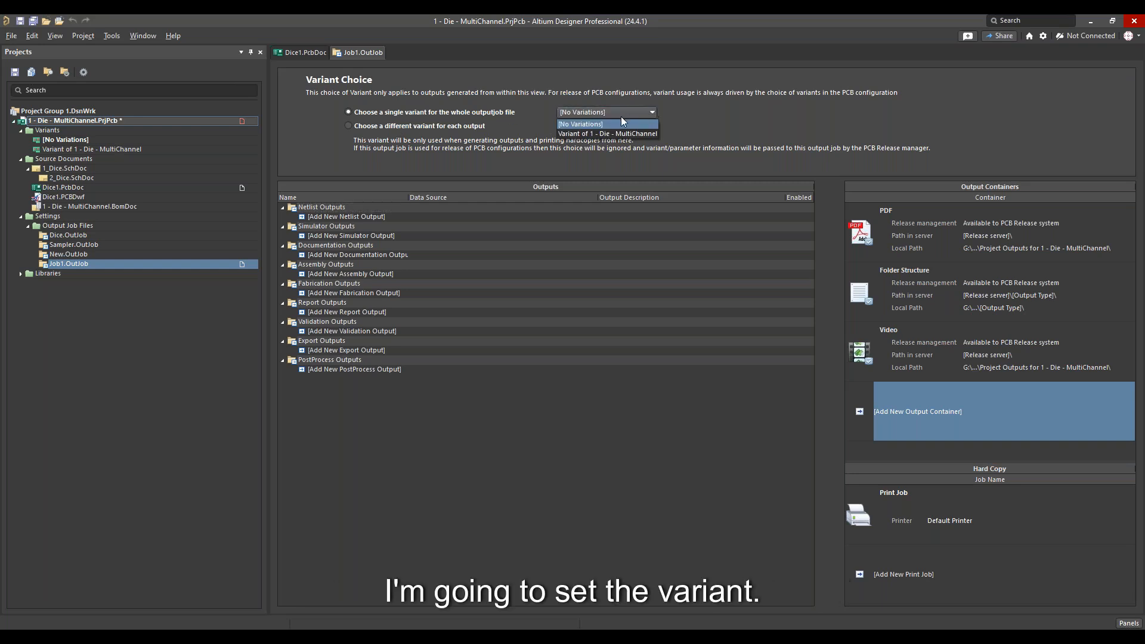
pyautogui.click(593, 134)
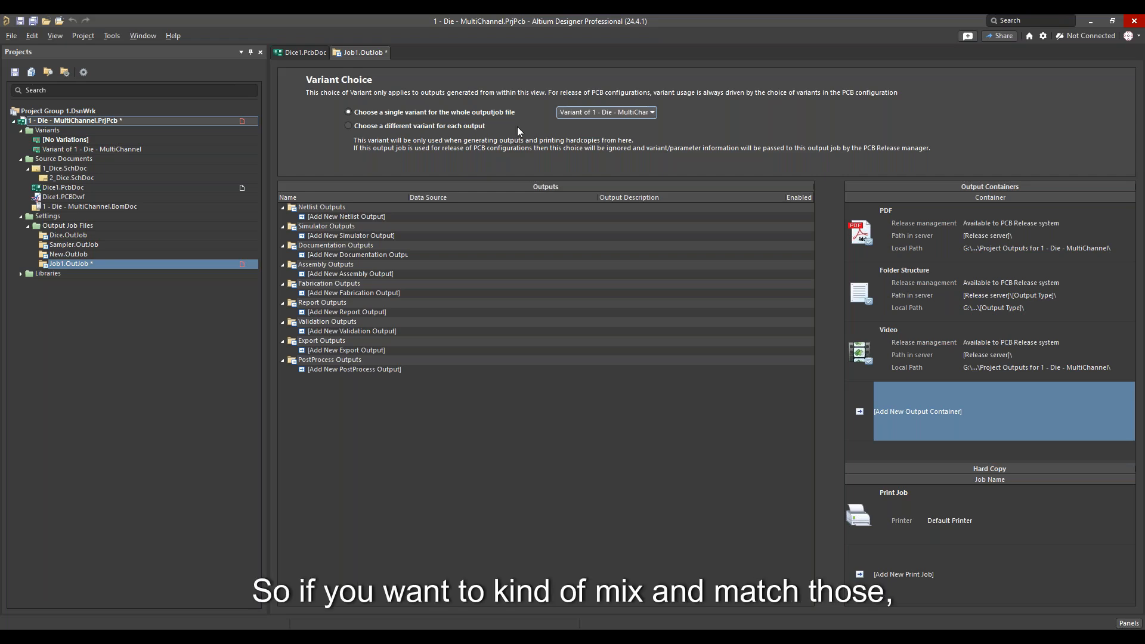
pyautogui.click(348, 126)
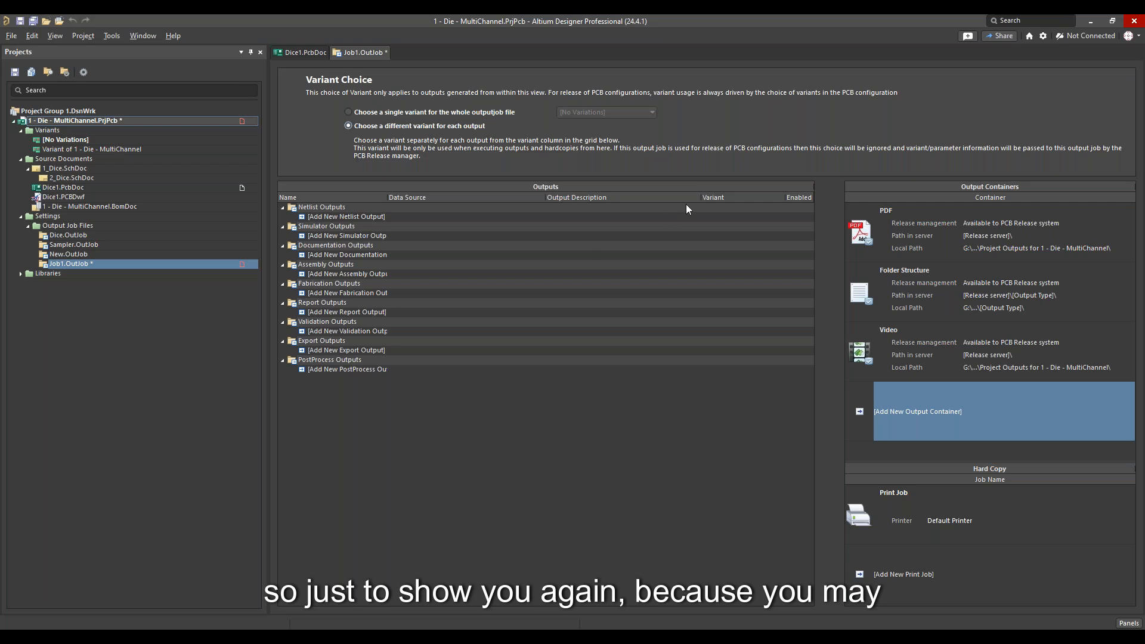
pyautogui.click(373, 113)
pyautogui.click(653, 114)
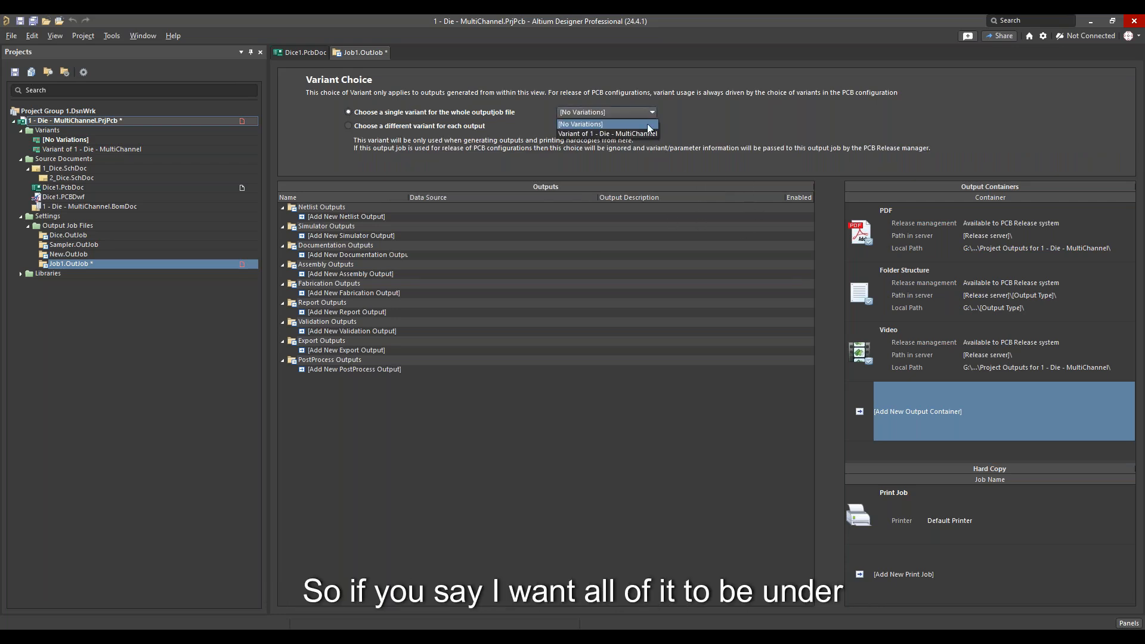
pyautogui.click(648, 124)
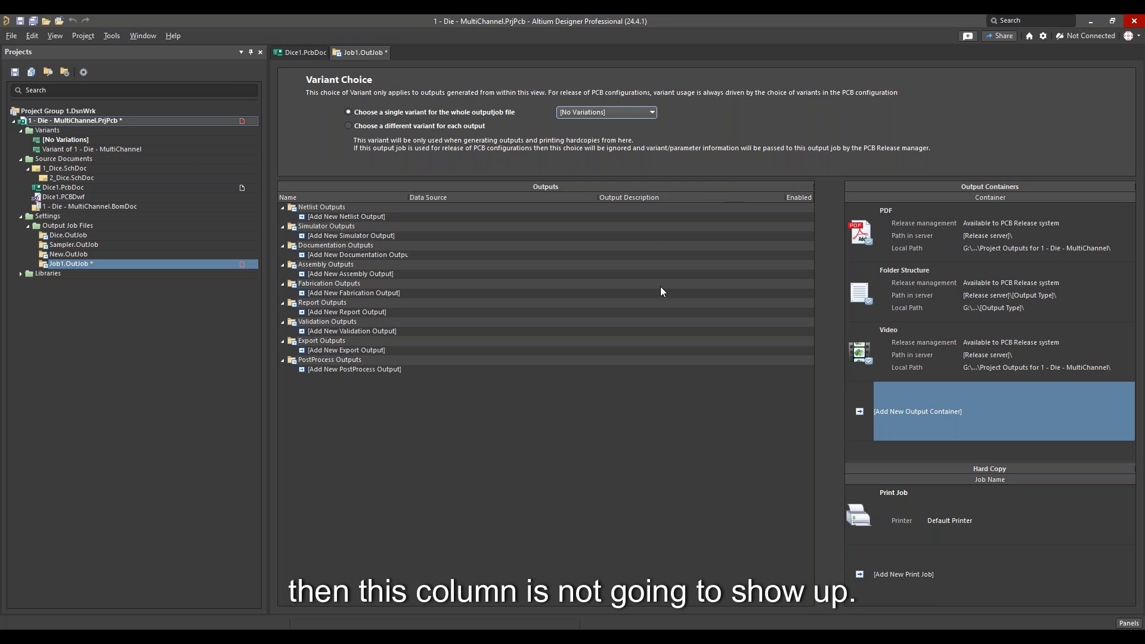
# - Set the output job's variant choice to a different variant for each output
pyautogui.click(349, 126)
pyautogui.click(646, 451)
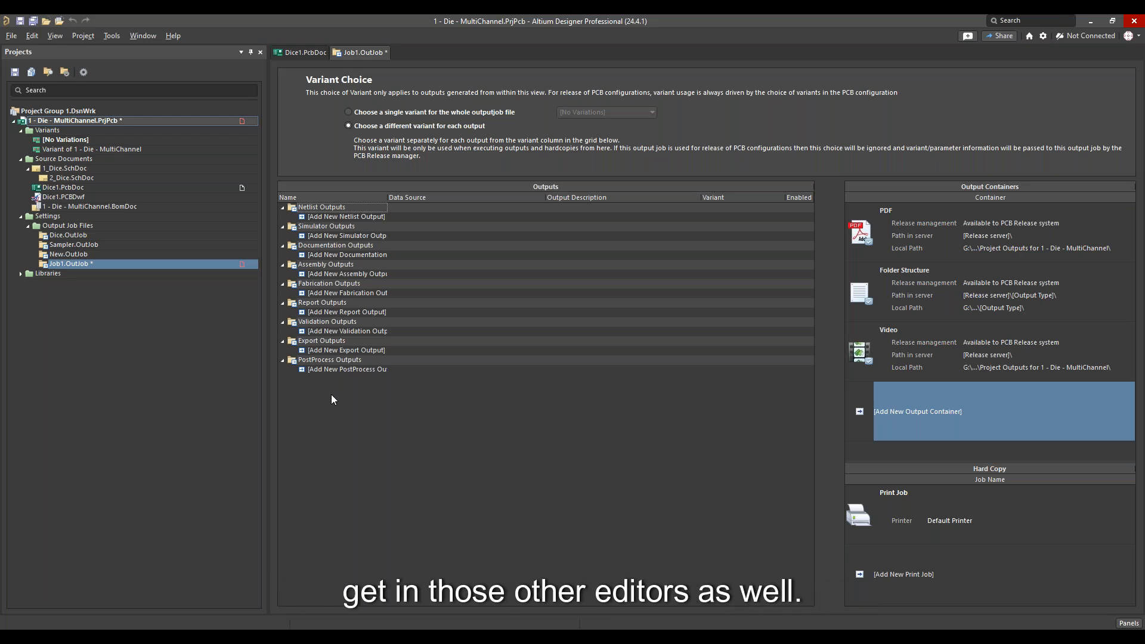
# - Examine which output types and data sources are offered for new simulator, netlist and assembly outputs
pyautogui.click(340, 237)
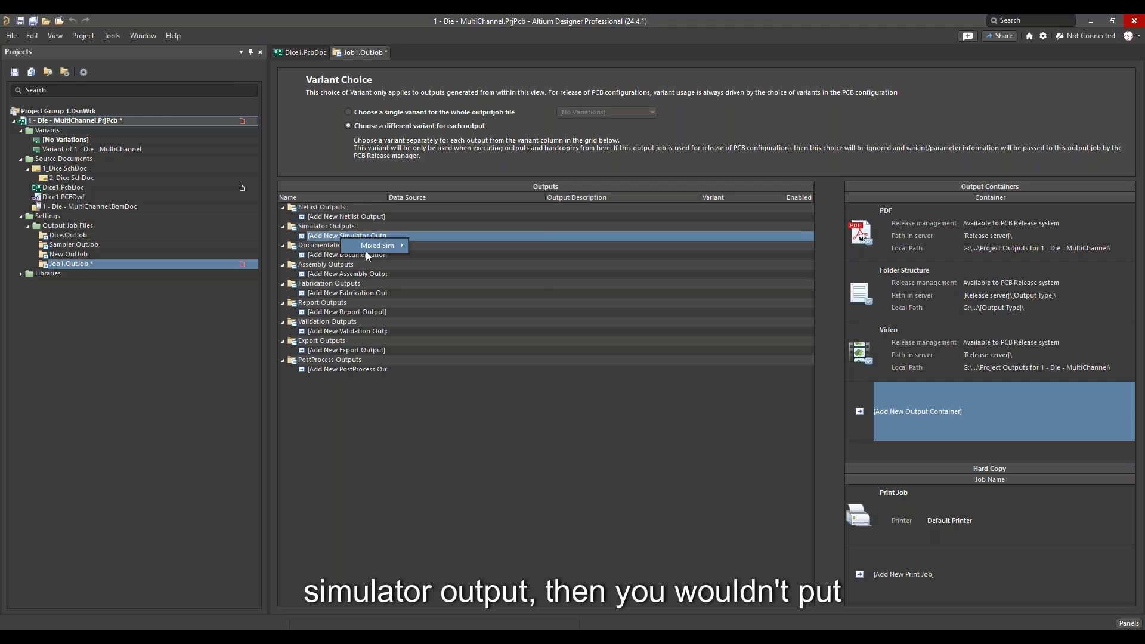
pyautogui.moveTo(370, 252)
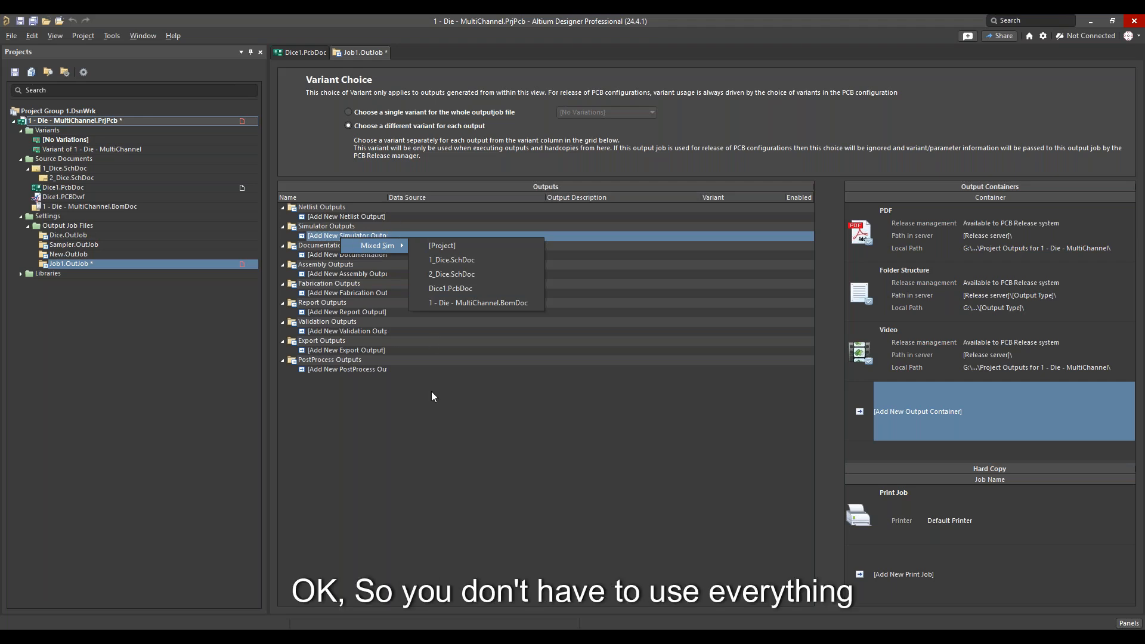
pyautogui.click(398, 434)
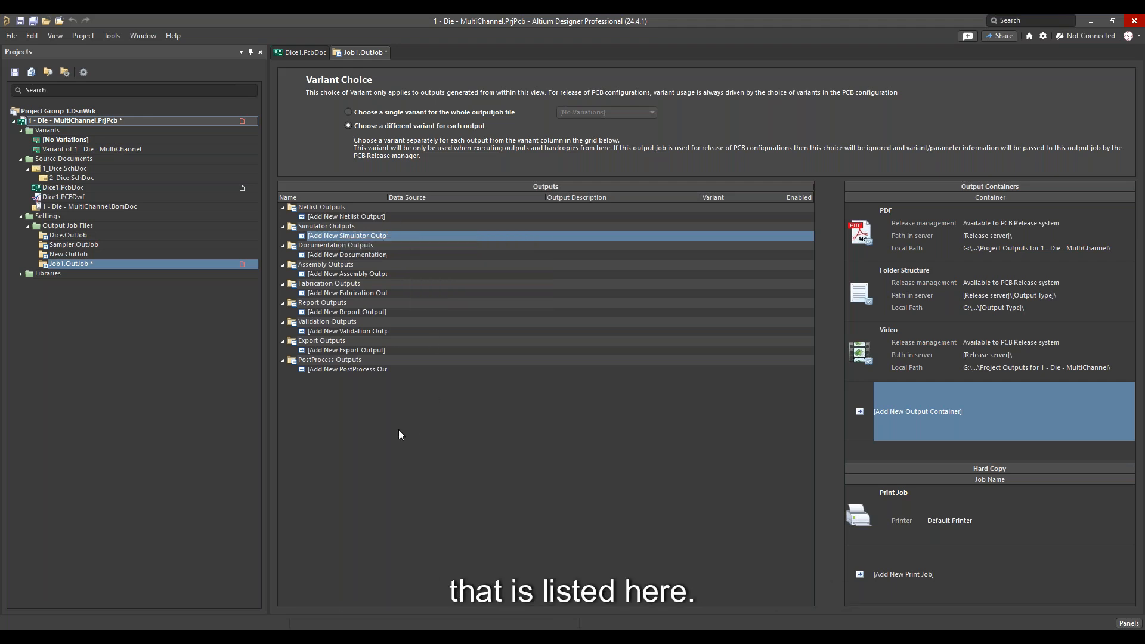
pyautogui.click(351, 216)
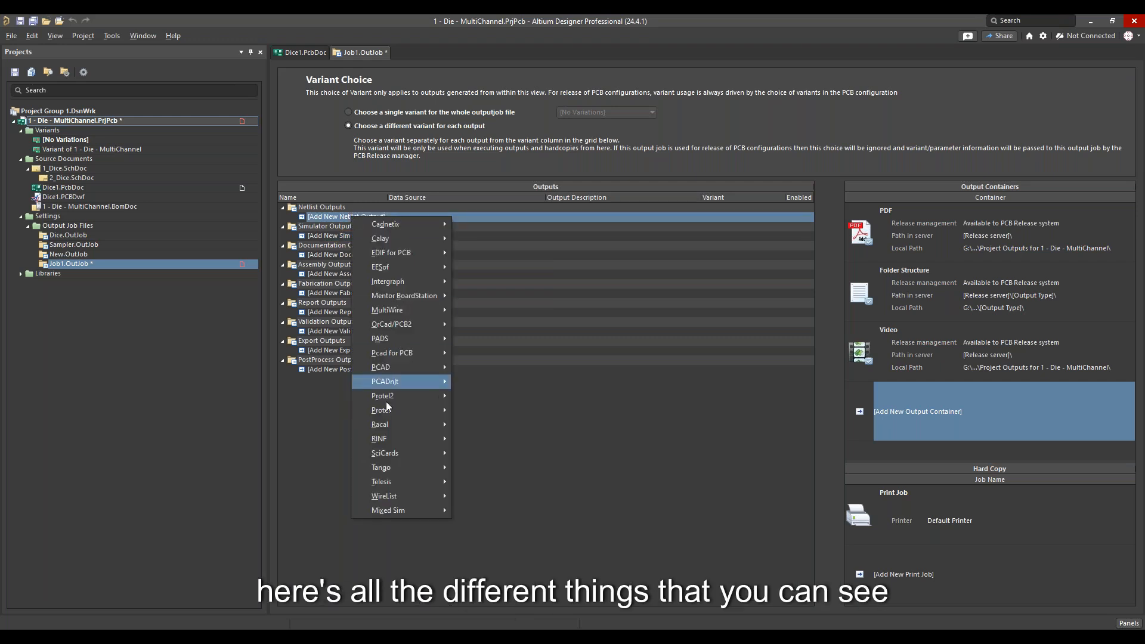
pyautogui.moveTo(422, 287)
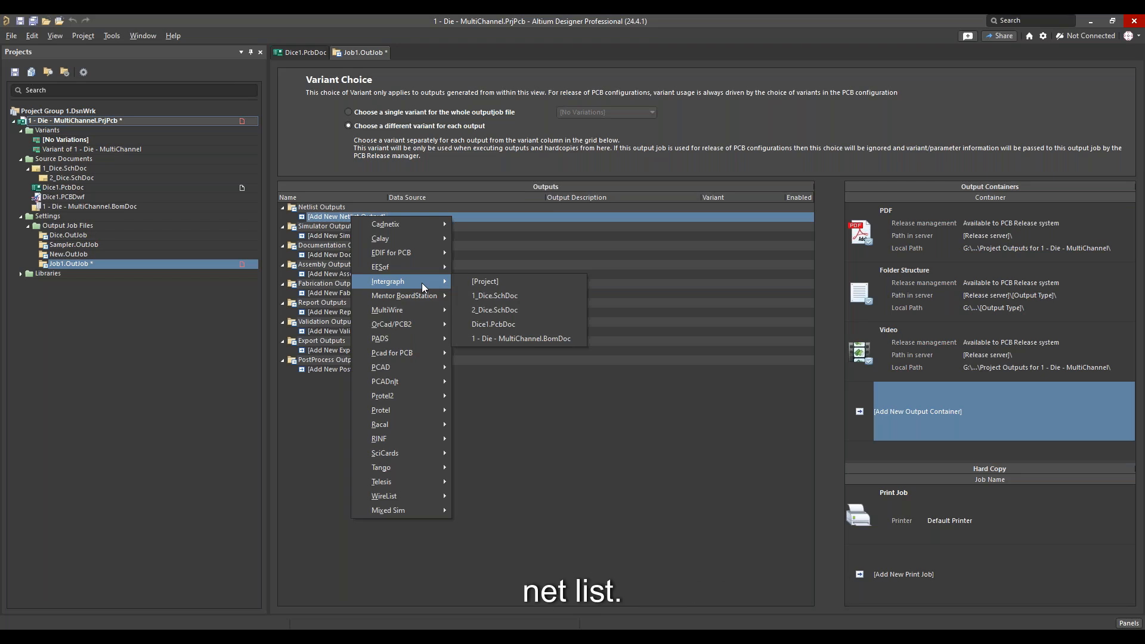
pyautogui.click(313, 373)
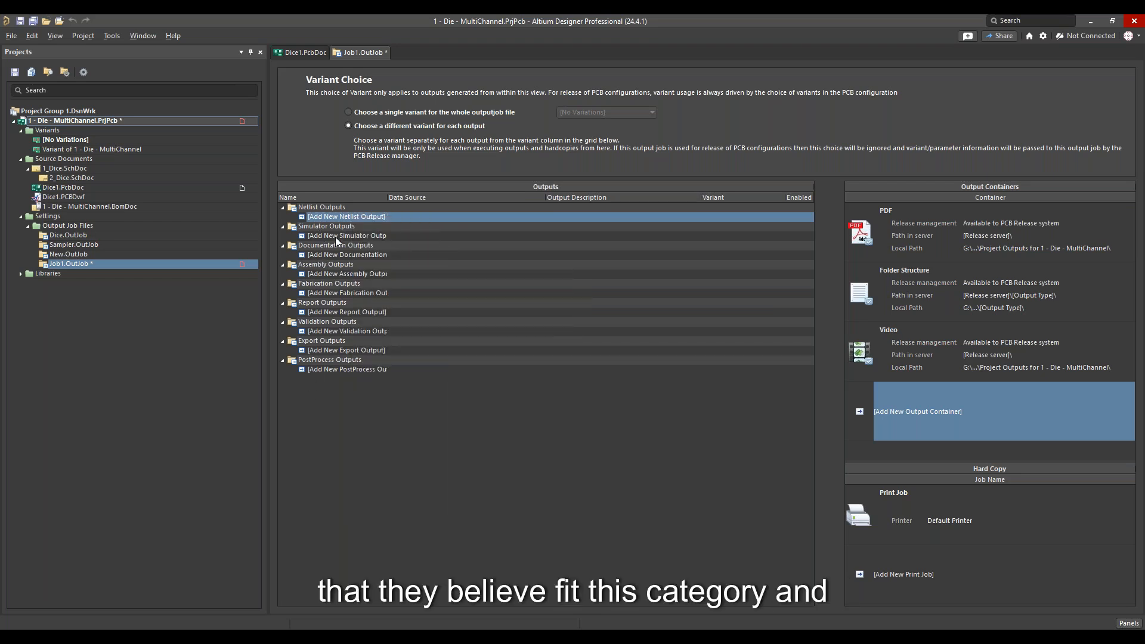
pyautogui.click(322, 274)
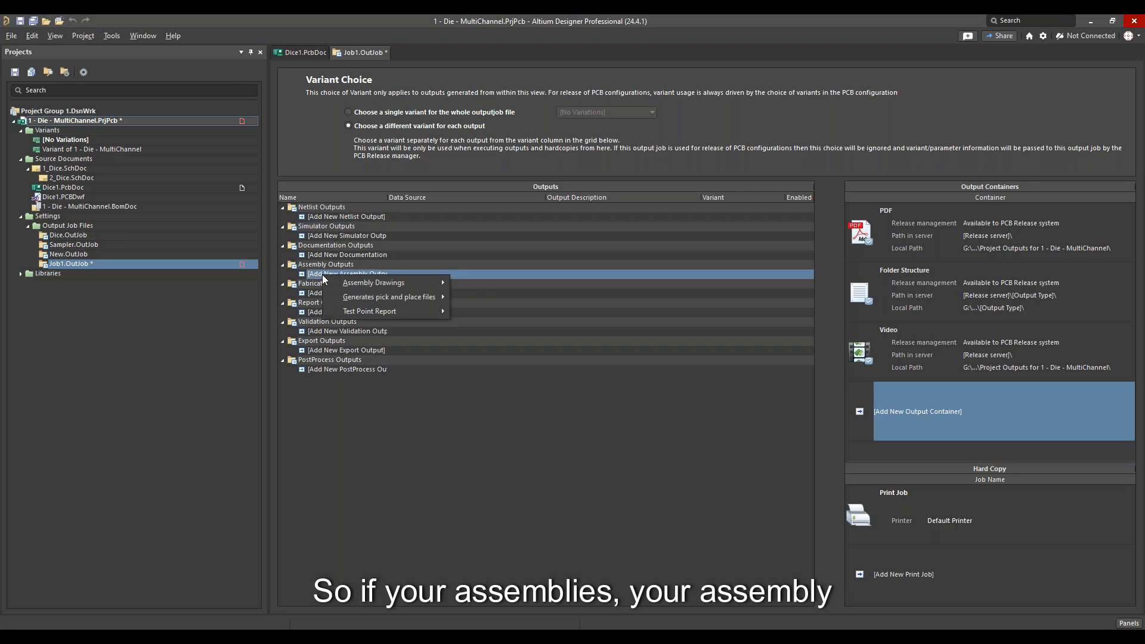
pyautogui.click(373, 452)
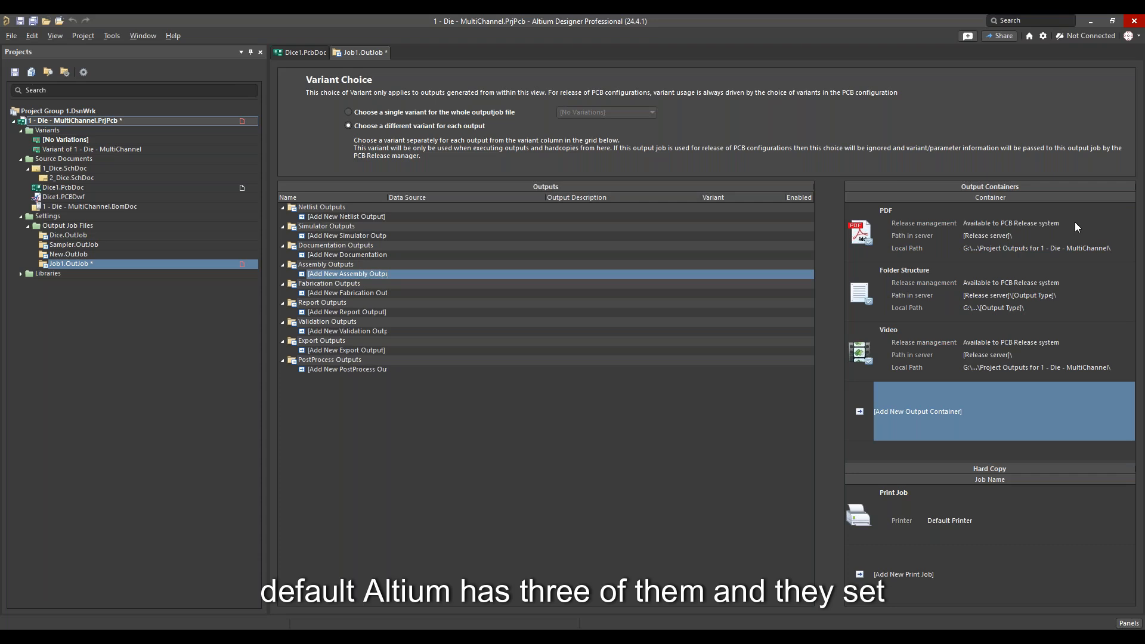
# - Look over the PDF, Folder Structure and Video output containers and add a new PDF container
pyautogui.click(875, 219)
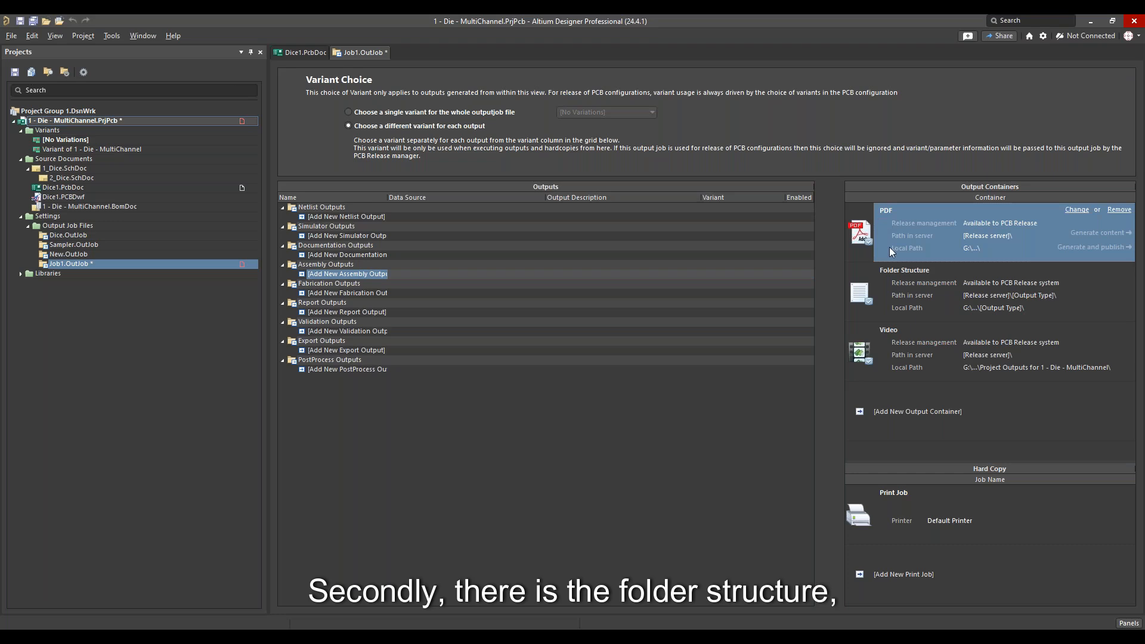
pyautogui.click(872, 276)
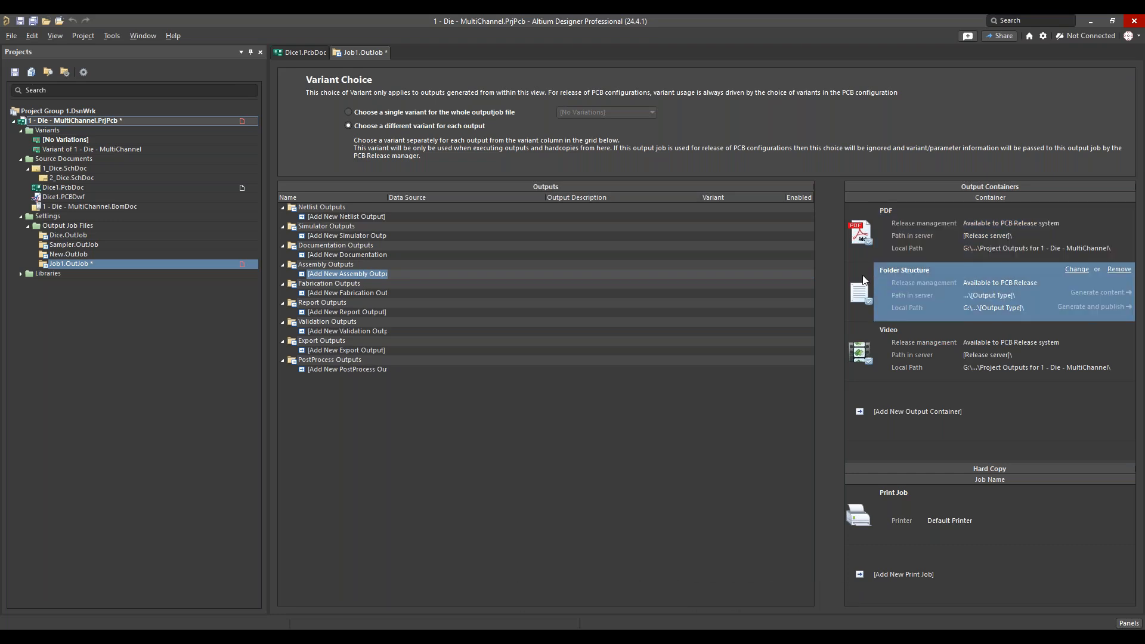
pyautogui.click(857, 334)
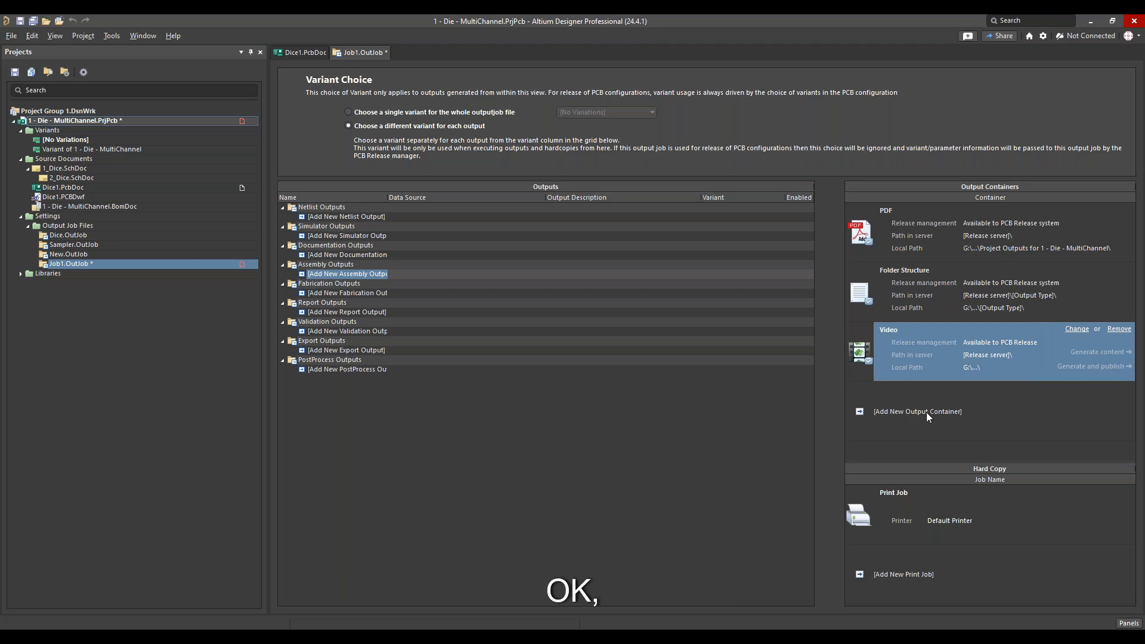
pyautogui.click(890, 413)
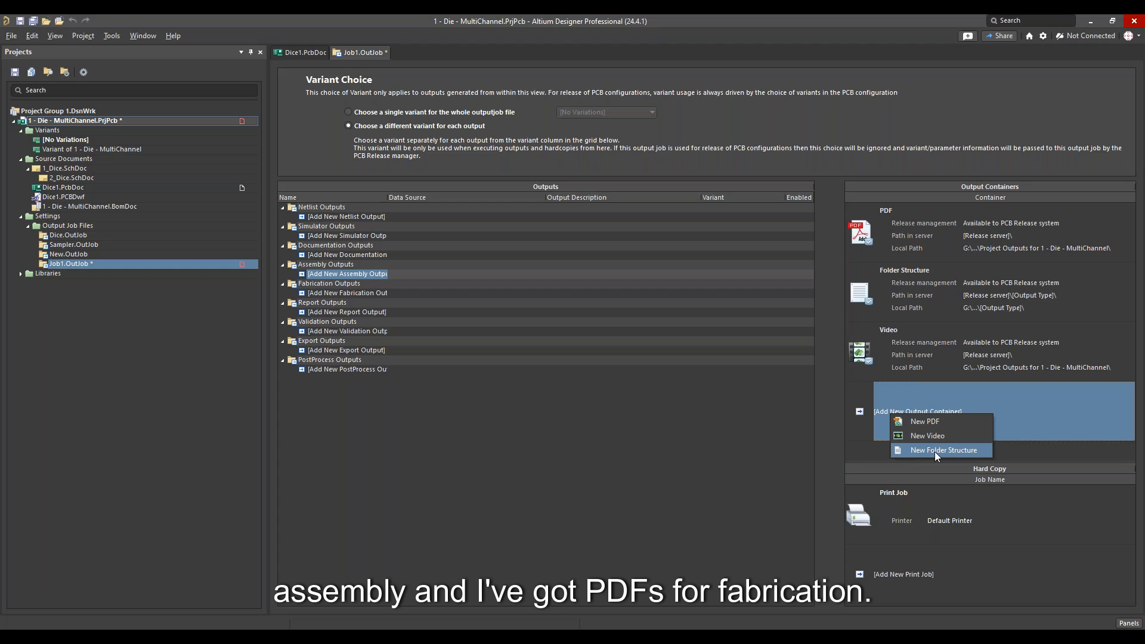
pyautogui.click(935, 421)
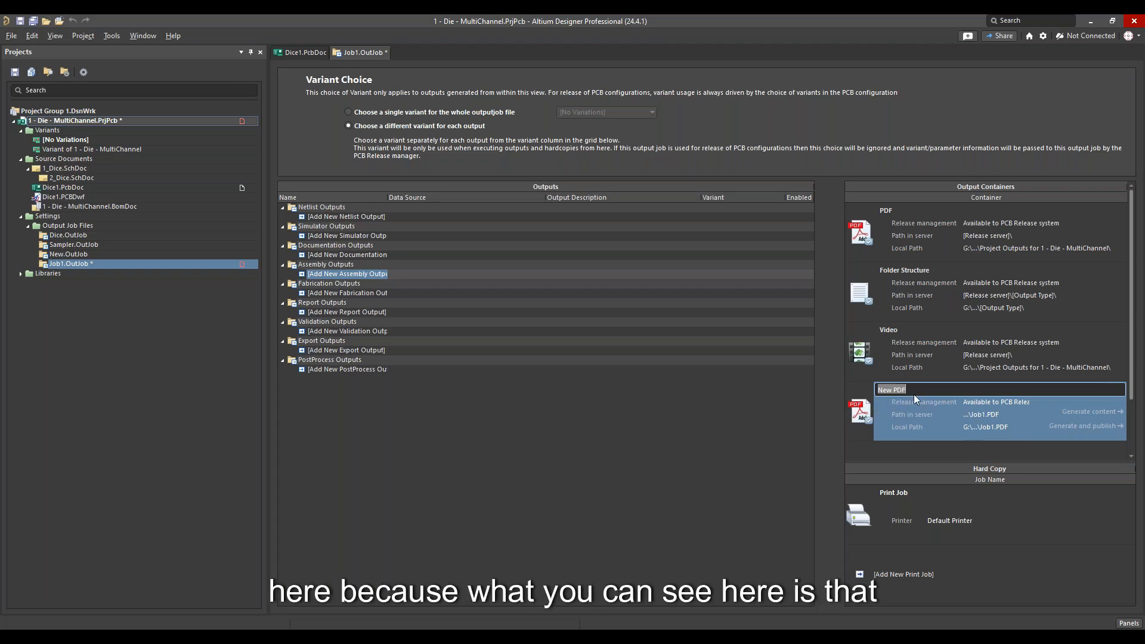
# - Rename the original PDF output container as "PDF - Documents"
pyautogui.click(891, 218)
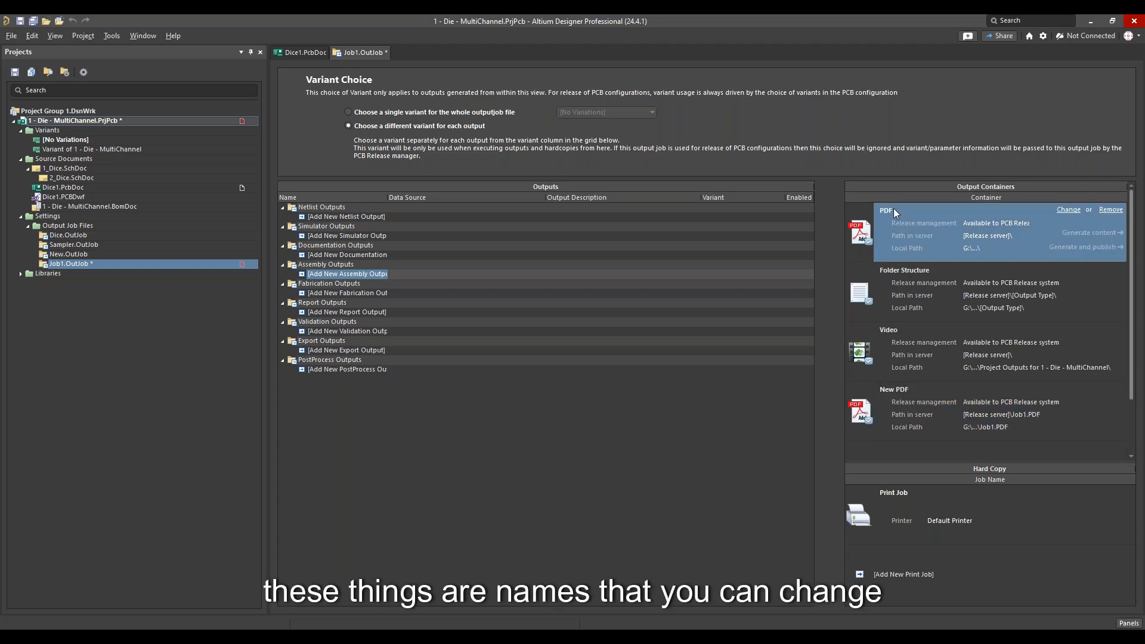
pyautogui.click(893, 210)
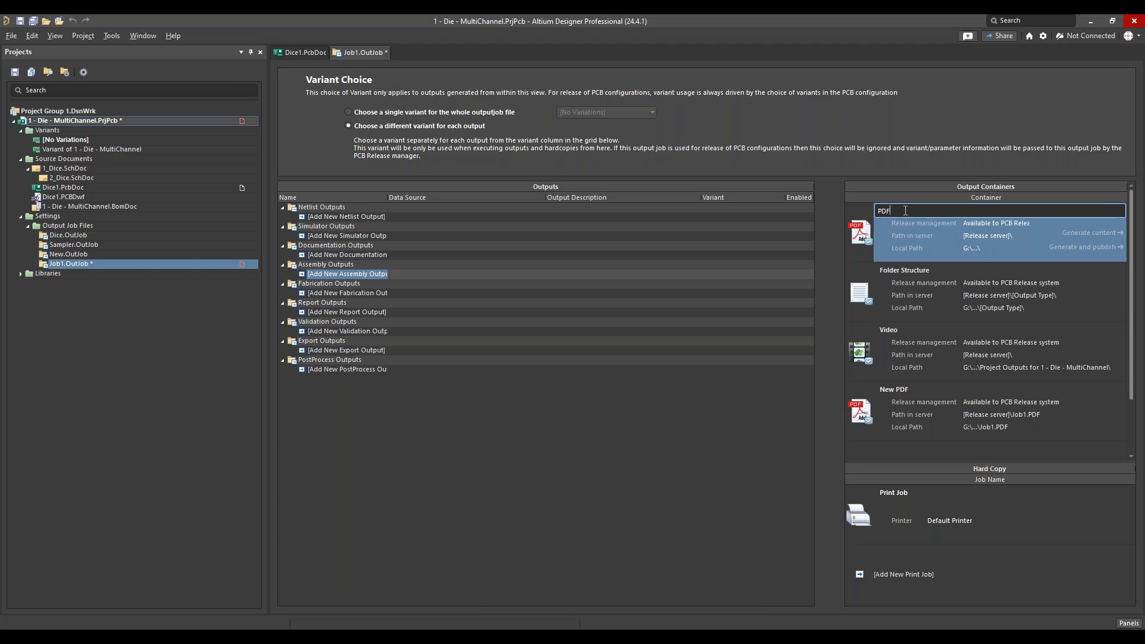
pyautogui.write('Do')
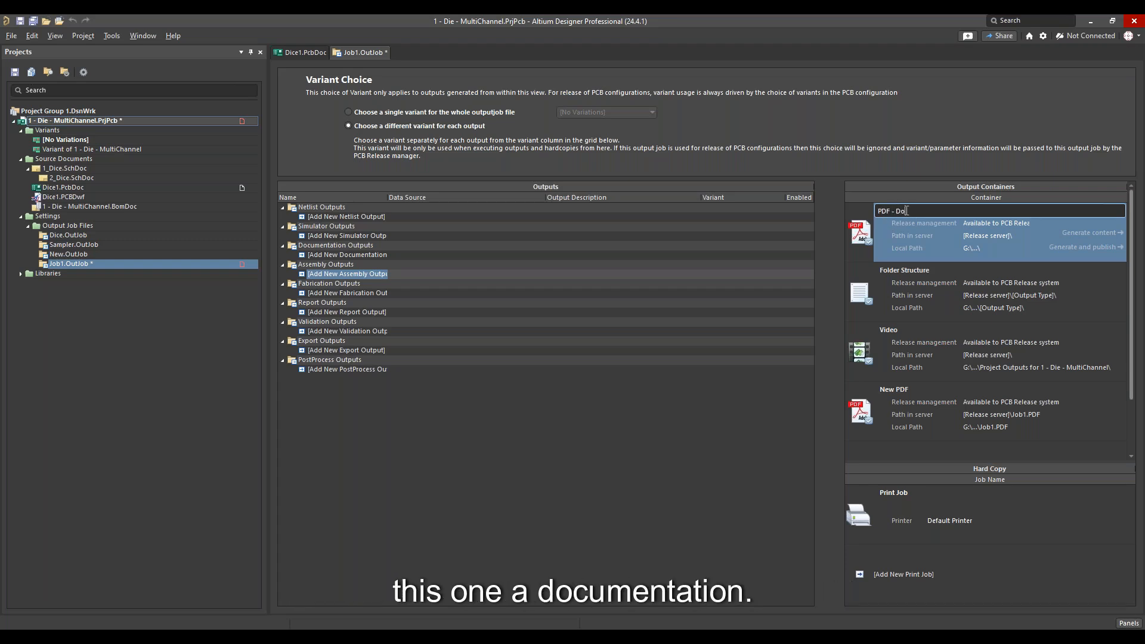
pyautogui.write('cuments')
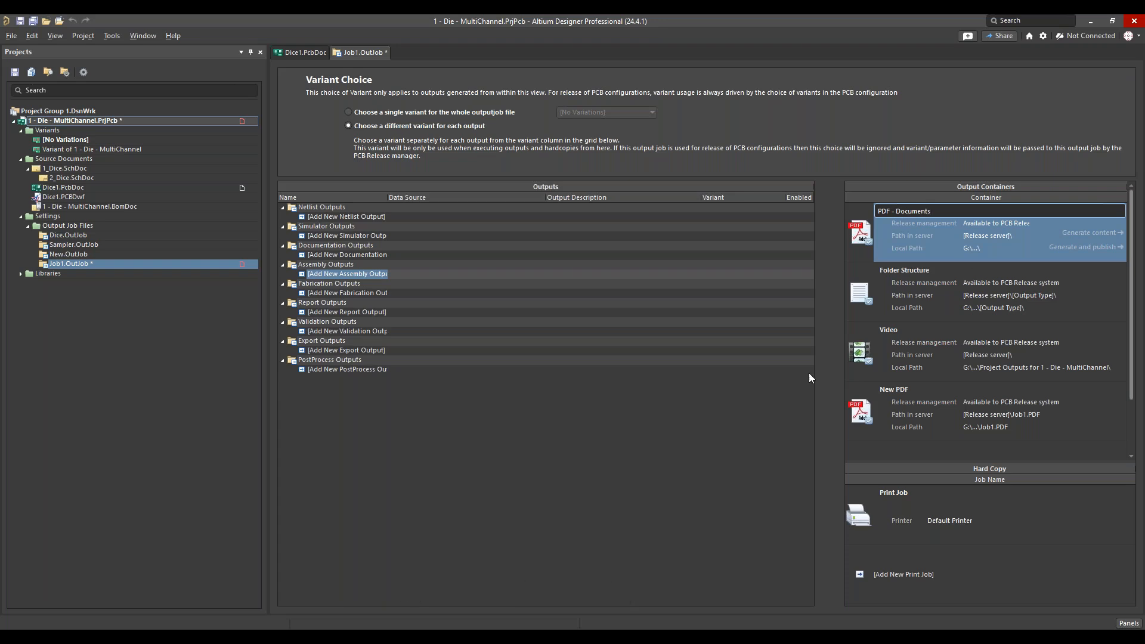
pyautogui.click(946, 305)
pyautogui.click(911, 217)
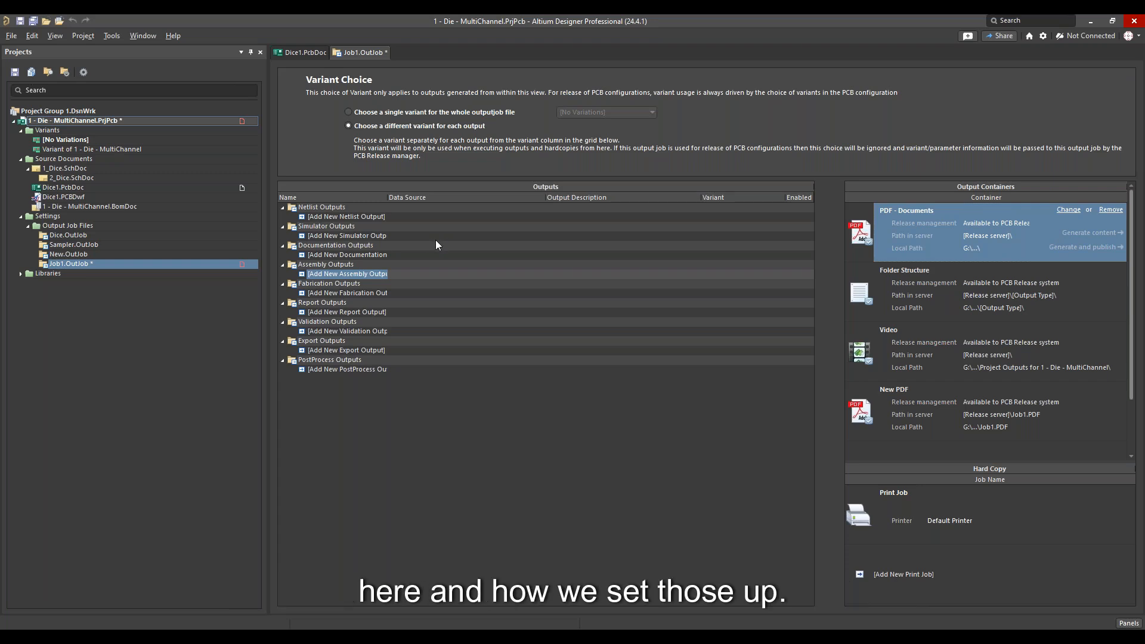
# - Add a Protel netlist output that uses the whole [Project] as its data source
pyautogui.click(335, 217)
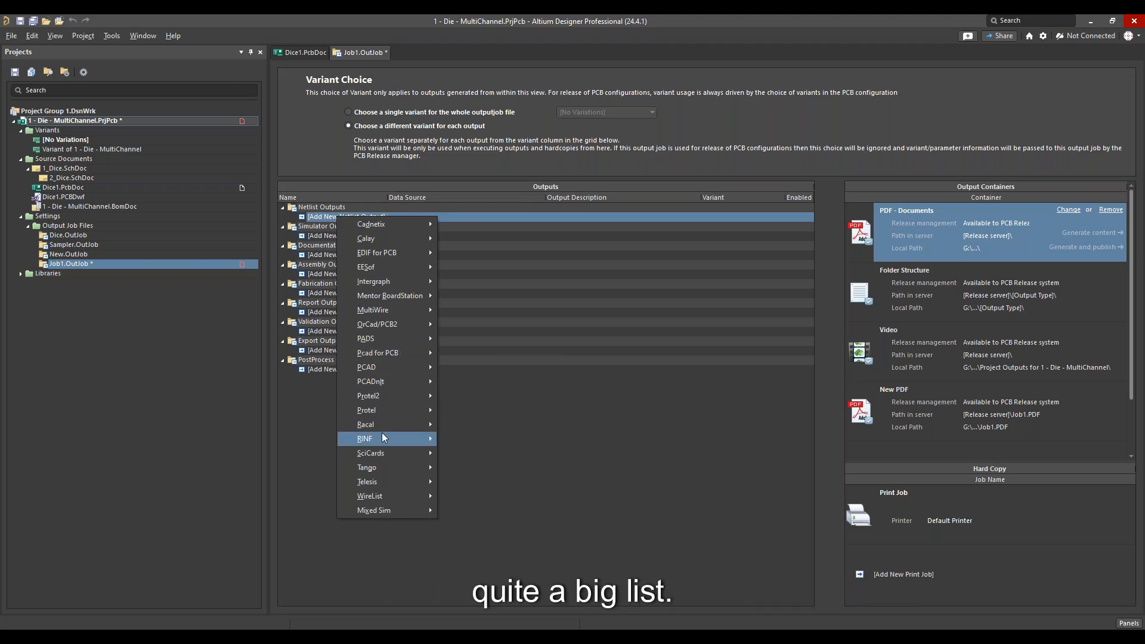
pyautogui.moveTo(398, 410)
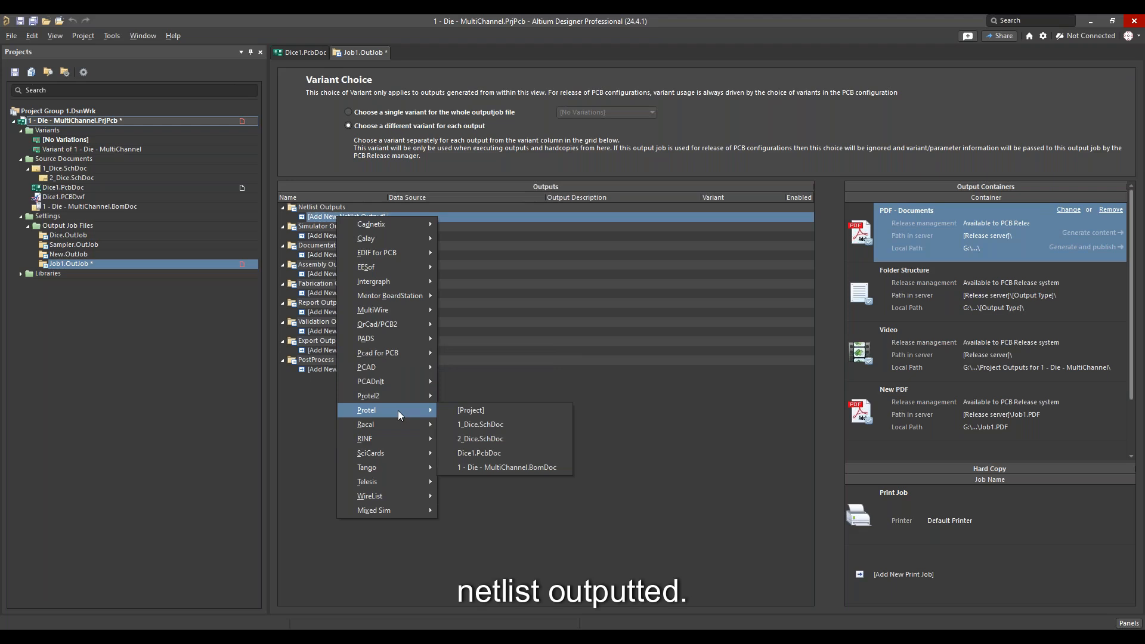
pyautogui.click(483, 414)
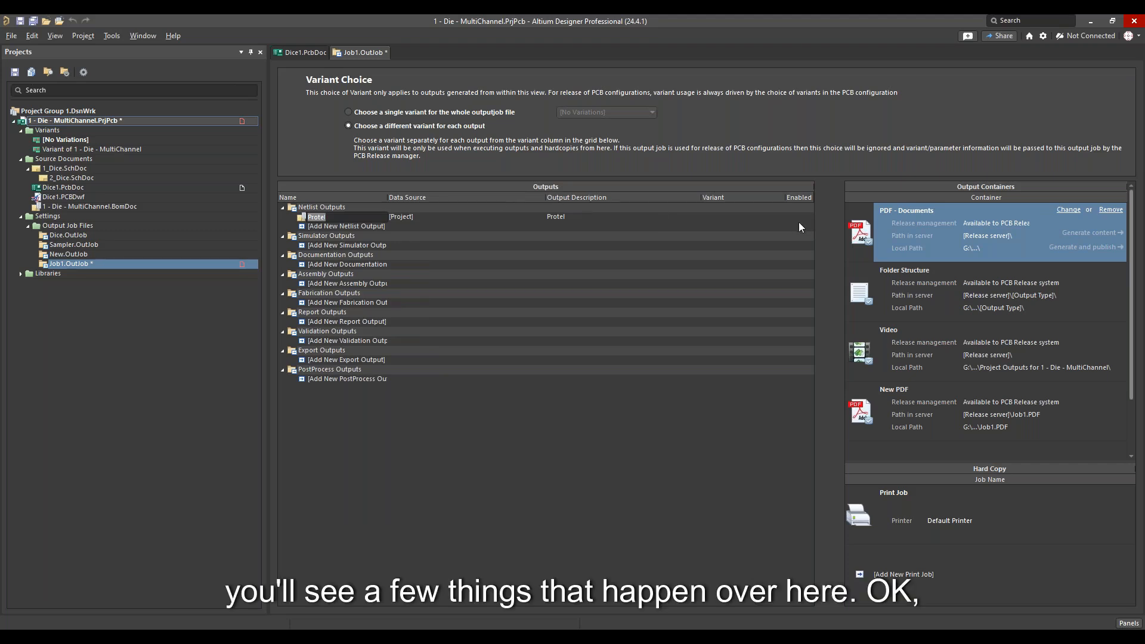
# - Rename the Protel netlist output as "Netlist - Protel", keeping [Project] as its data source
pyautogui.click(326, 216)
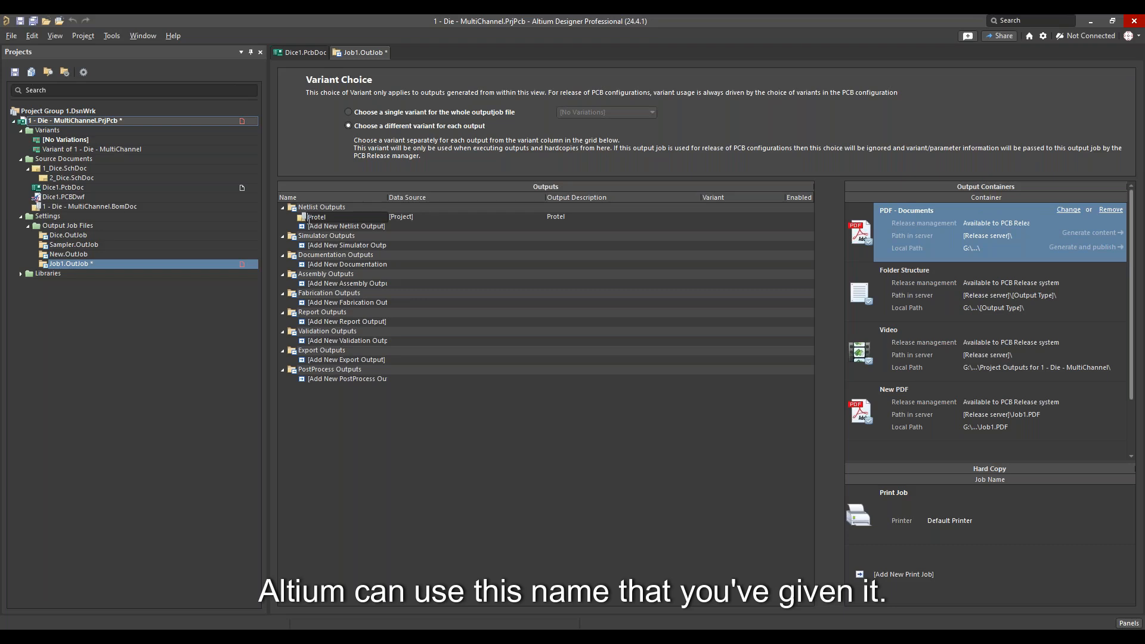
pyautogui.write('NEtlist ')
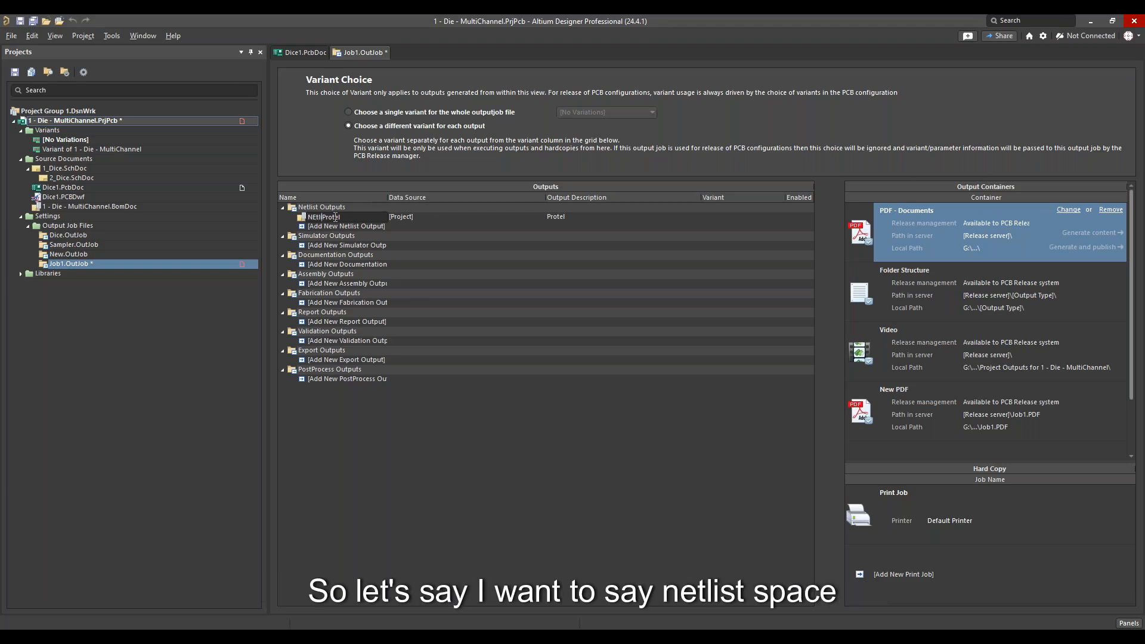
pyautogui.write('-')
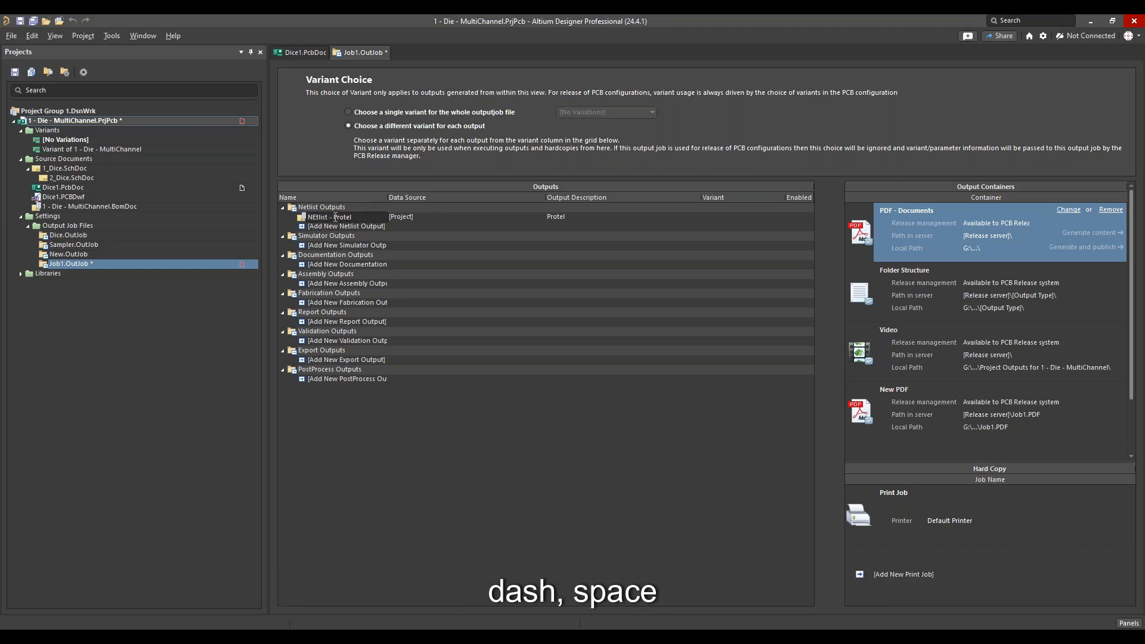
pyautogui.press('Home')
pyautogui.press('Right')
pyautogui.press('Right')
pyautogui.press('BackSpace')
pyautogui.write('e')
pyautogui.click(421, 217)
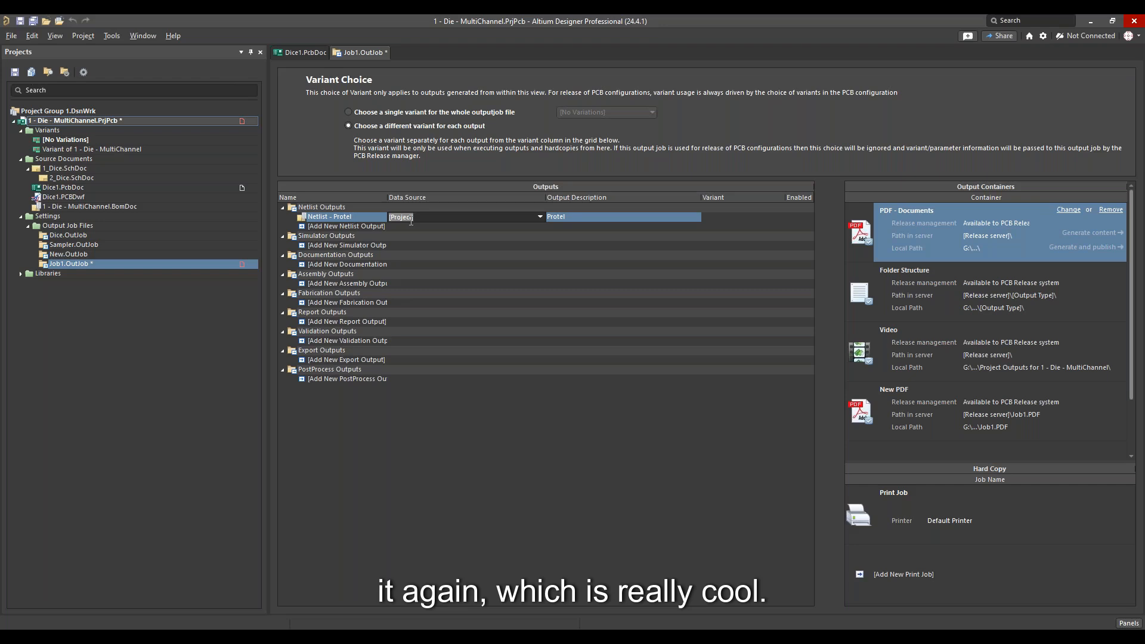
pyautogui.click(572, 221)
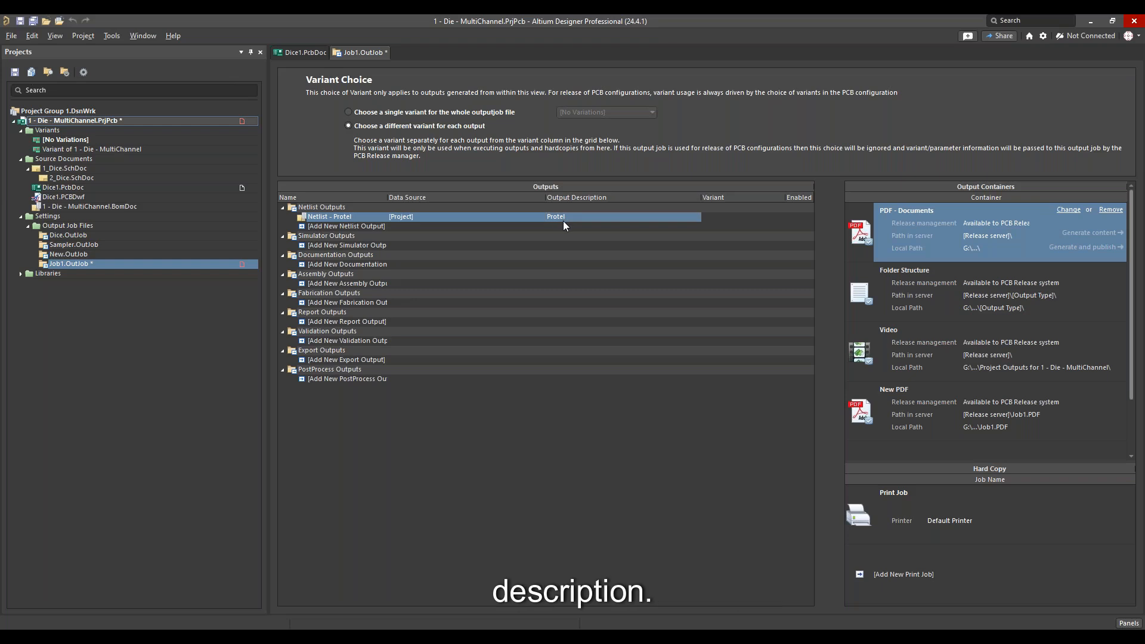
# - Temporarily enable the Netlist - Protel output for the Folder Structure container and disable it again after checking the PDF - Documents container
pyautogui.click(721, 216)
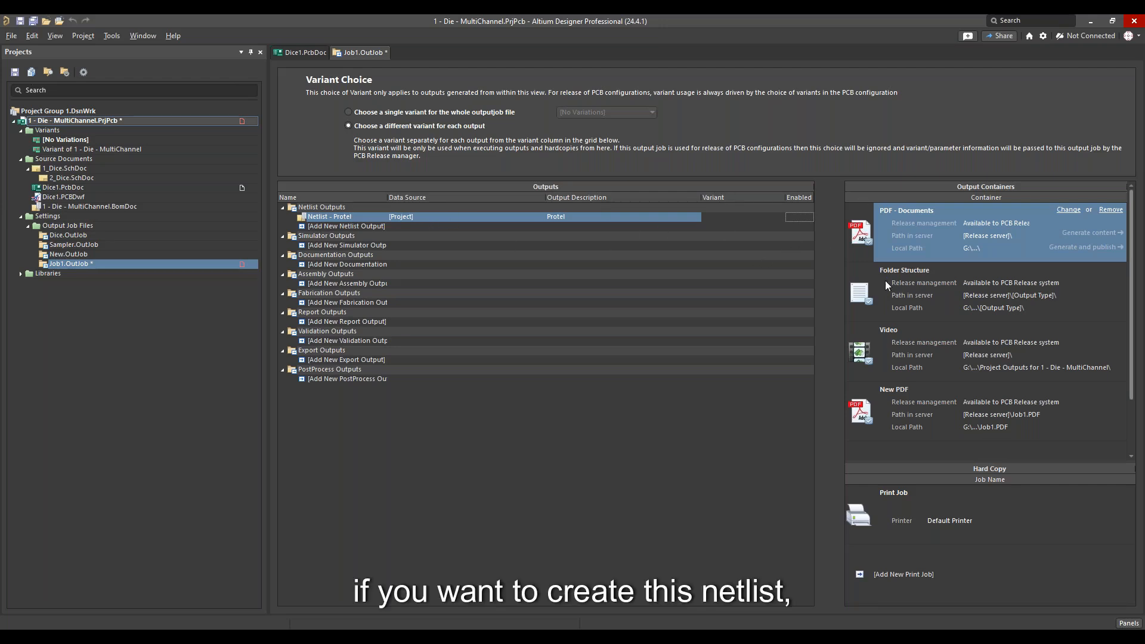
pyautogui.click(943, 303)
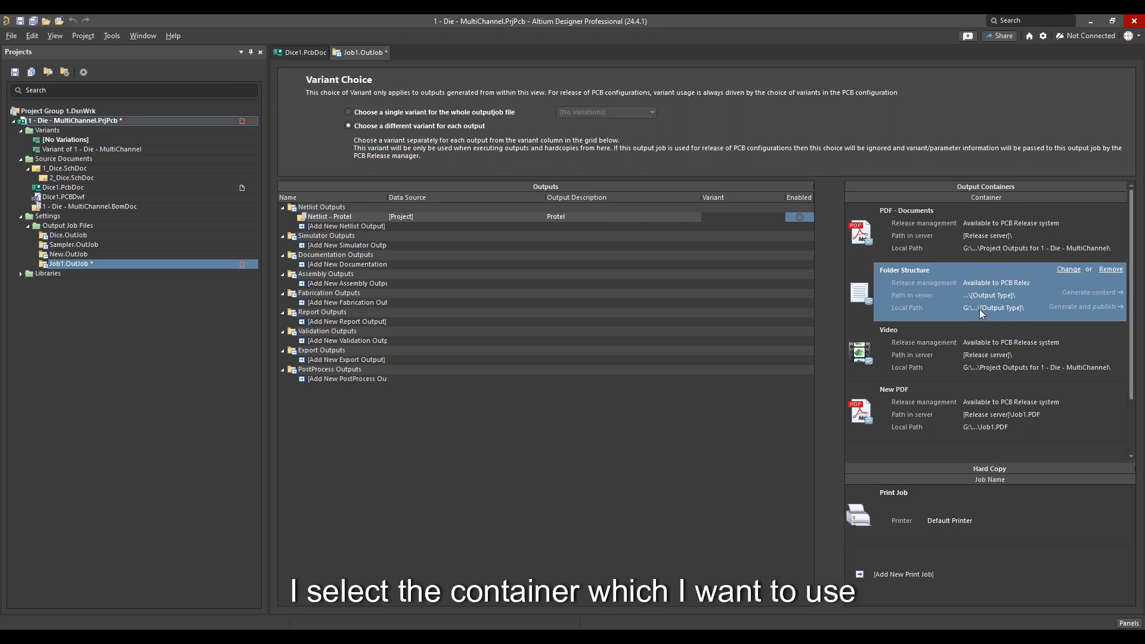
pyautogui.click(799, 217)
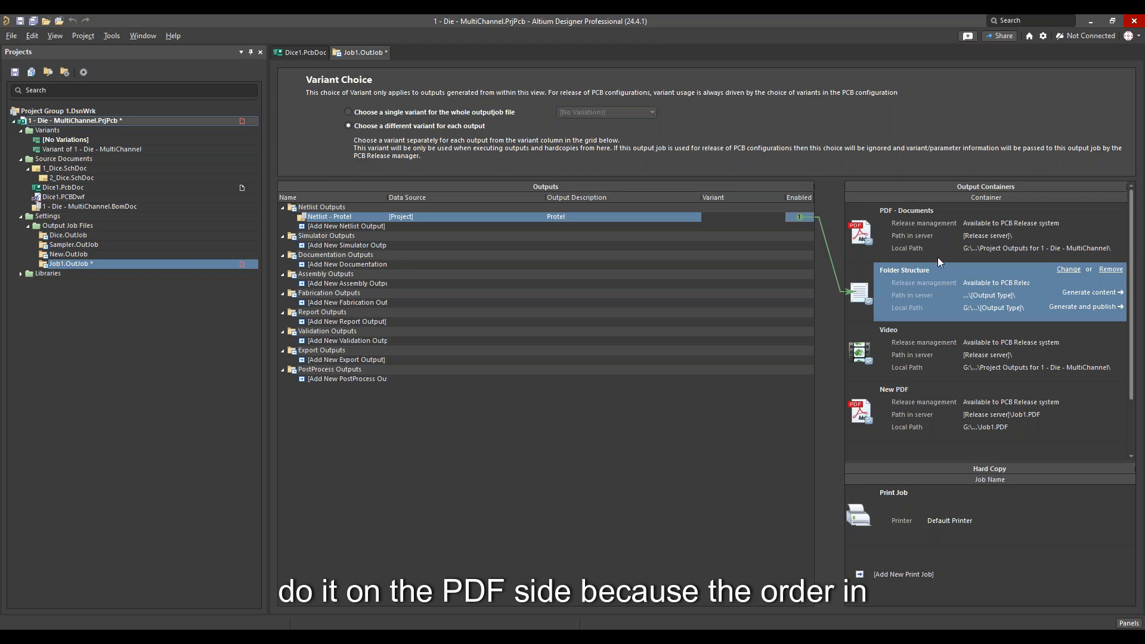
pyautogui.click(910, 230)
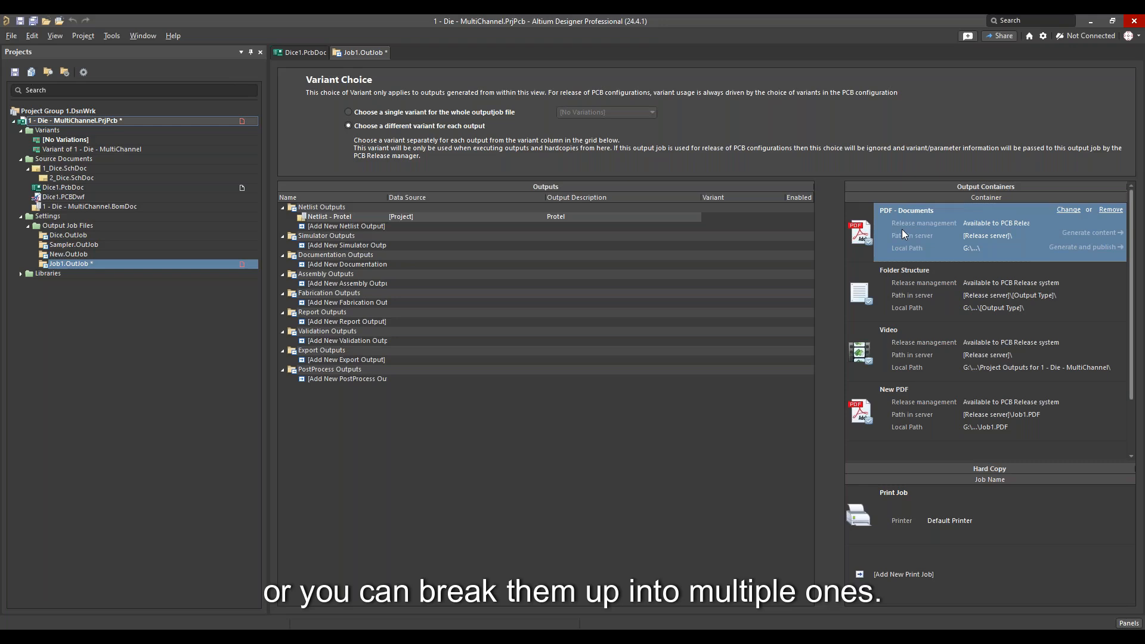
pyautogui.click(880, 281)
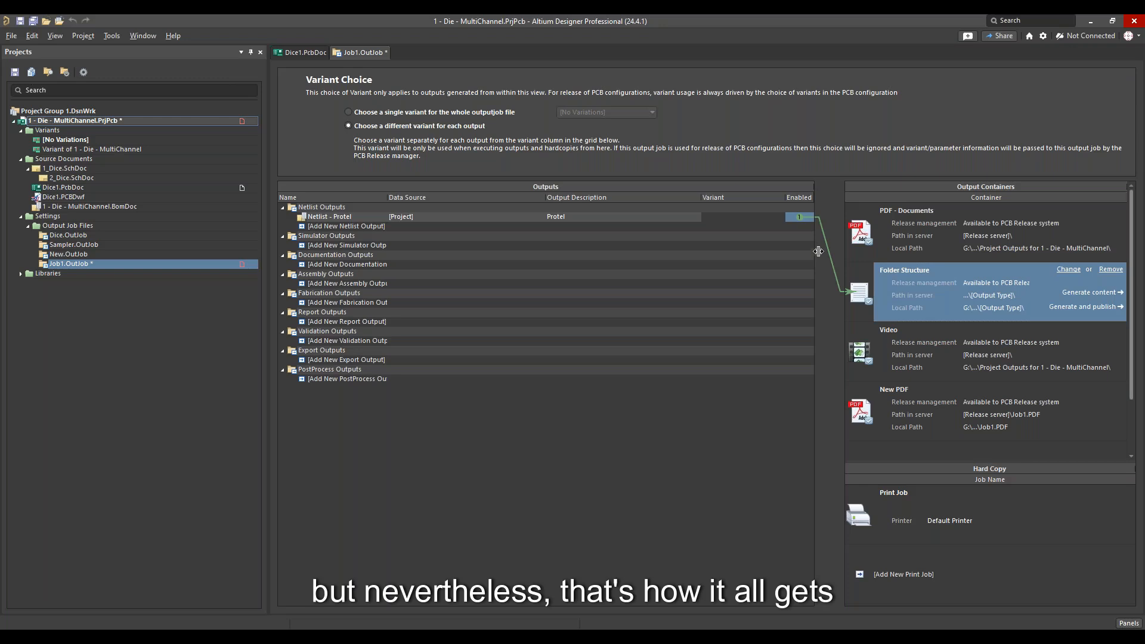
pyautogui.click(798, 218)
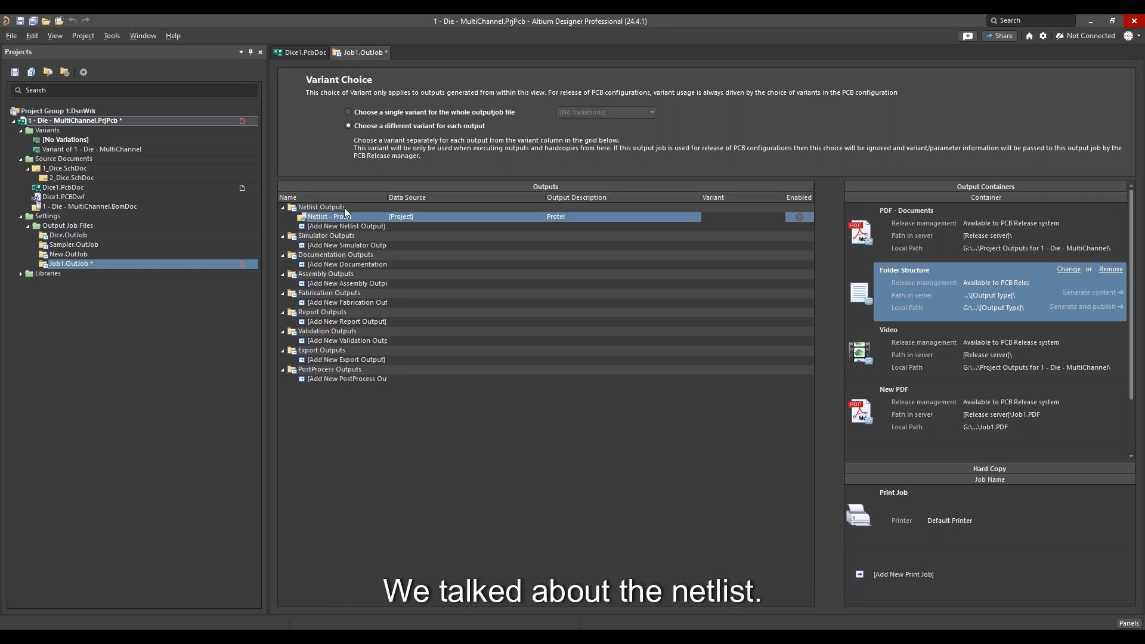
# - Look over the Mixed Sim data sources and add a Composite documentation output that uses the generic [PCB Document] source
pyautogui.click(324, 246)
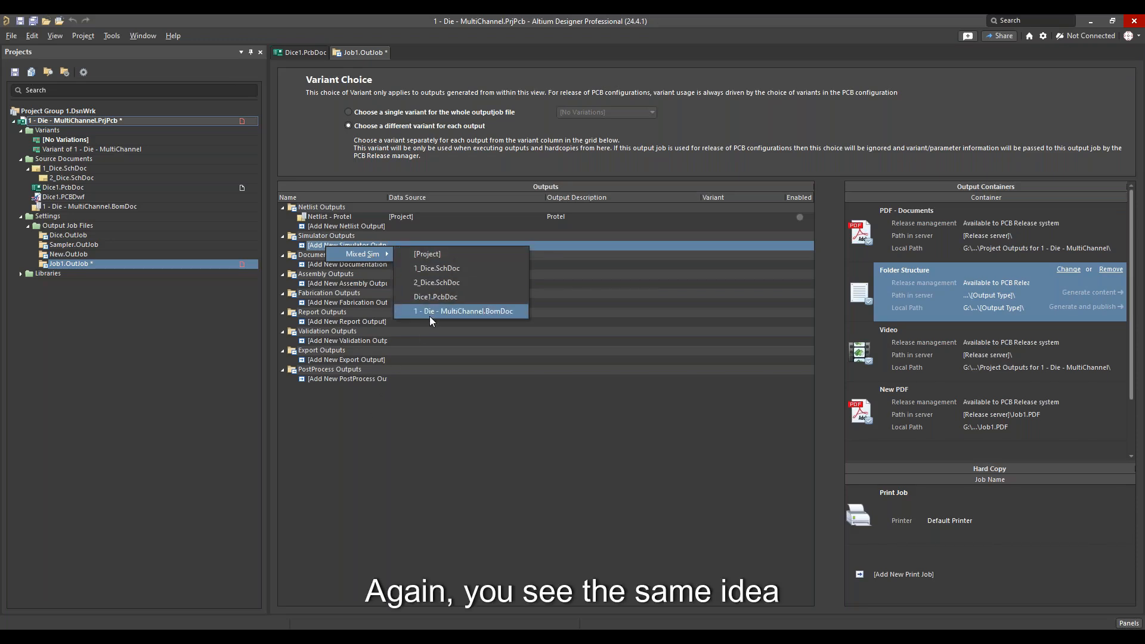
pyautogui.click(416, 434)
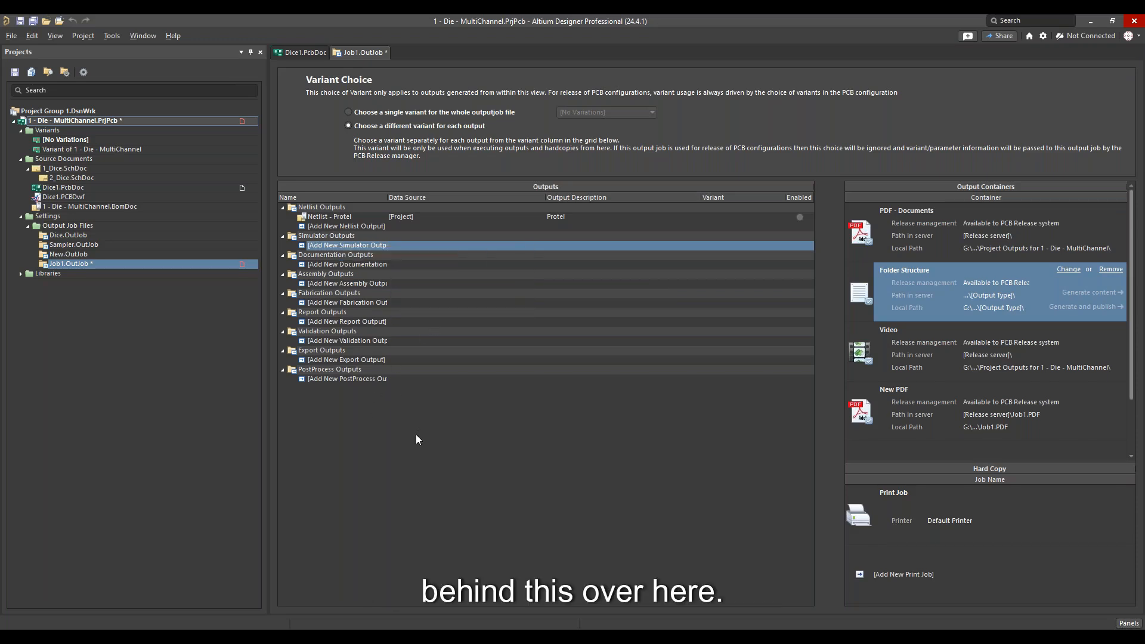
pyautogui.click(332, 262)
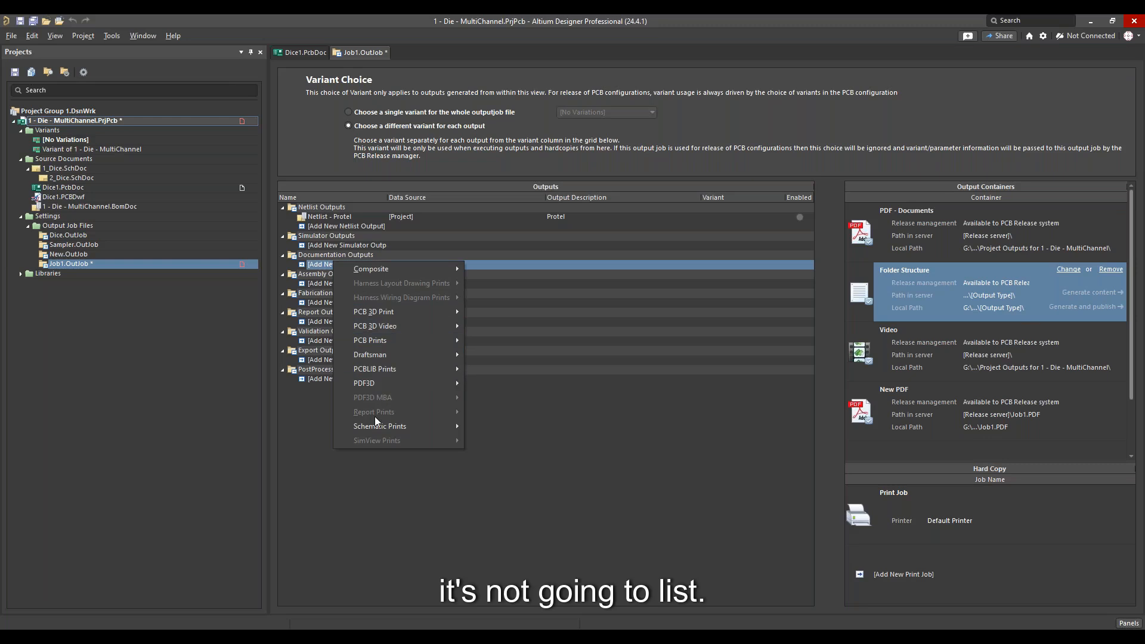
pyautogui.moveTo(375, 359)
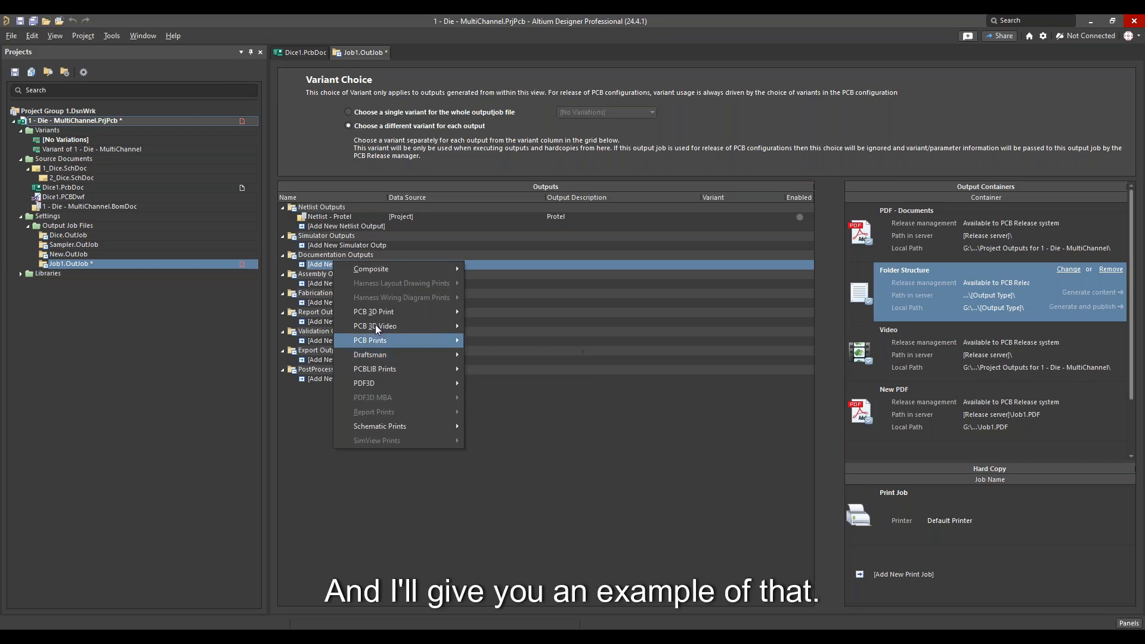
pyautogui.moveTo(385, 269)
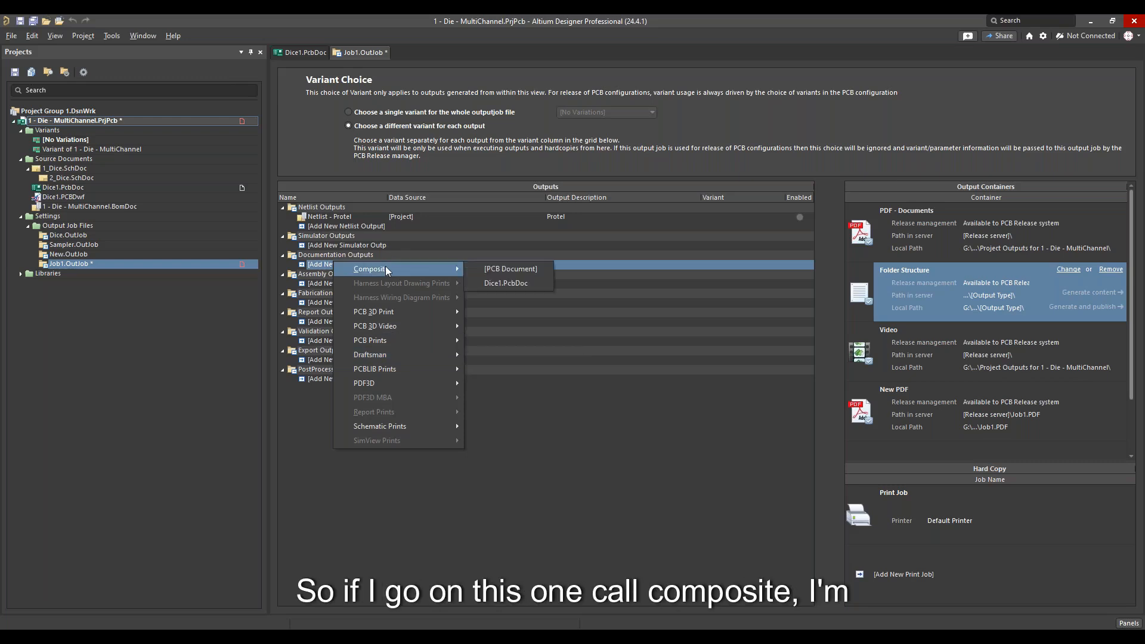
pyautogui.click(499, 269)
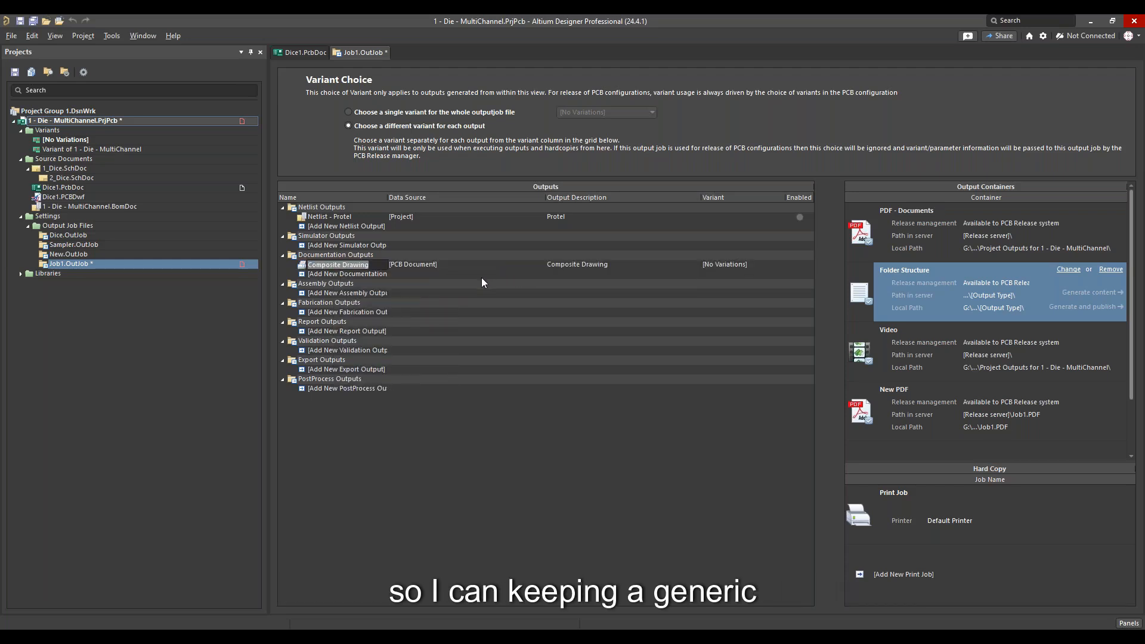
# - Check the Composite Drawing's variant choice and its availability in the PDF - Documents and Folder Structure containers
pyautogui.click(736, 264)
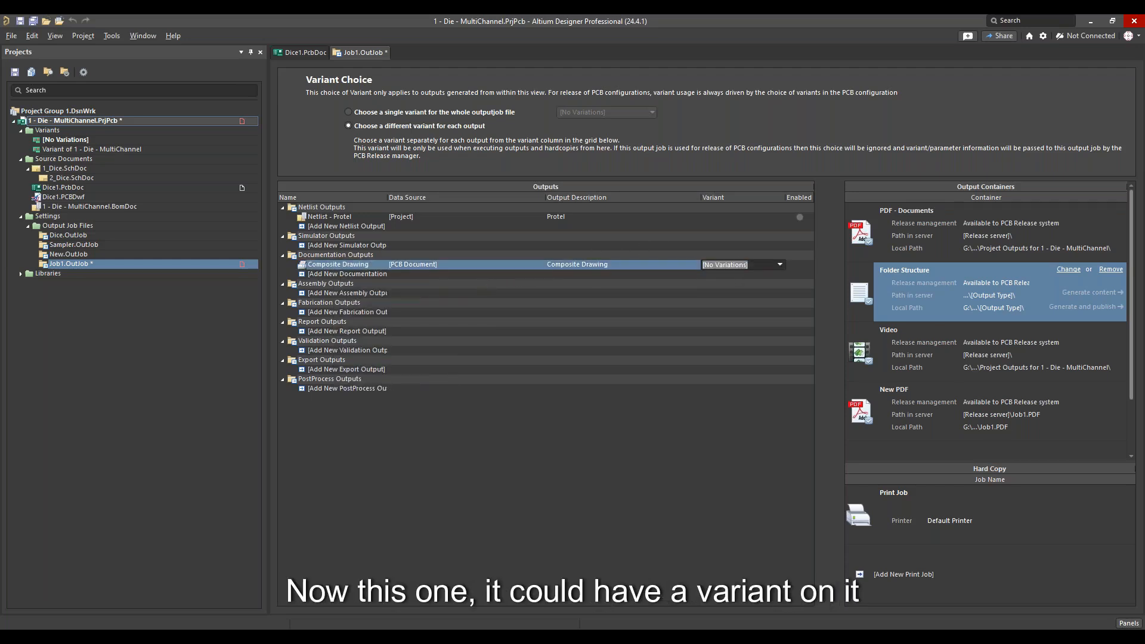
pyautogui.click(779, 265)
pyautogui.click(802, 274)
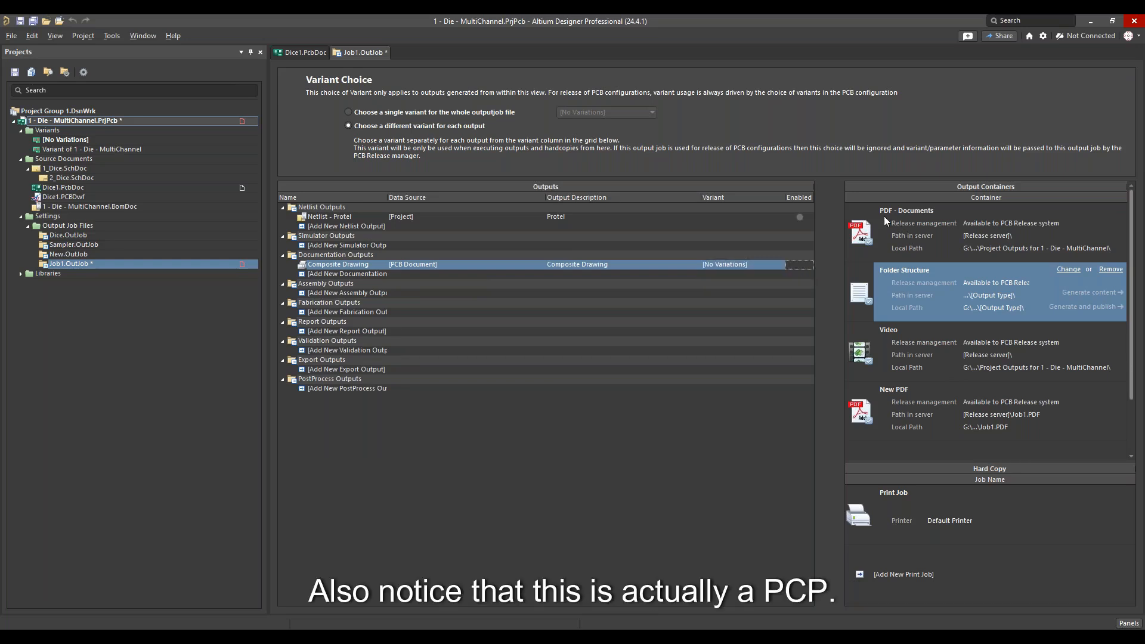
pyautogui.click(910, 228)
pyautogui.click(897, 278)
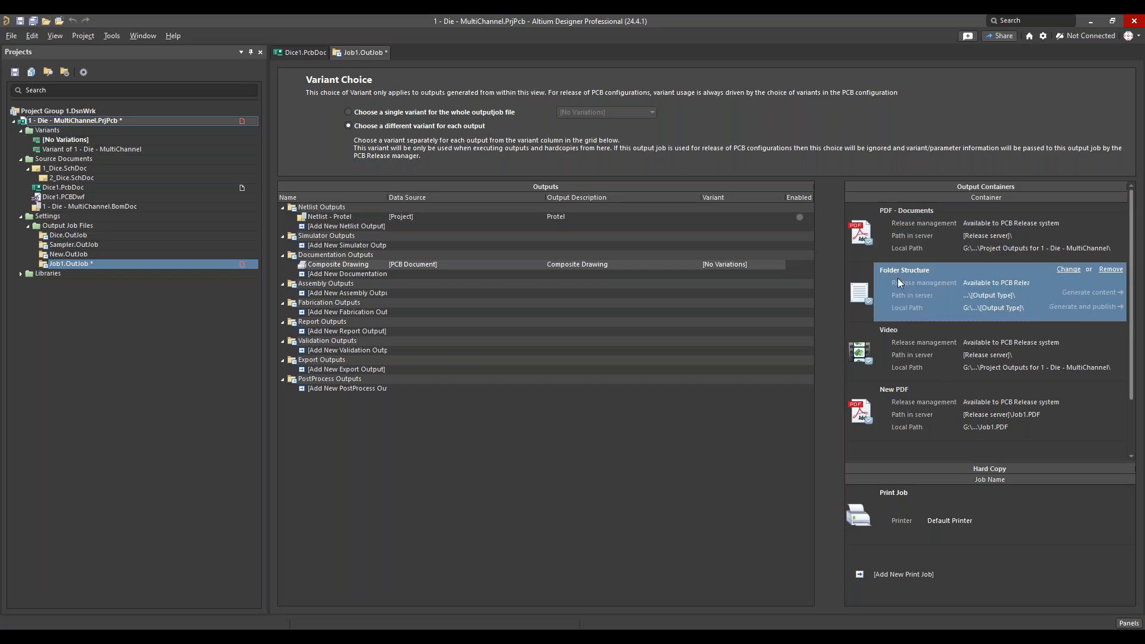
pyautogui.click(856, 247)
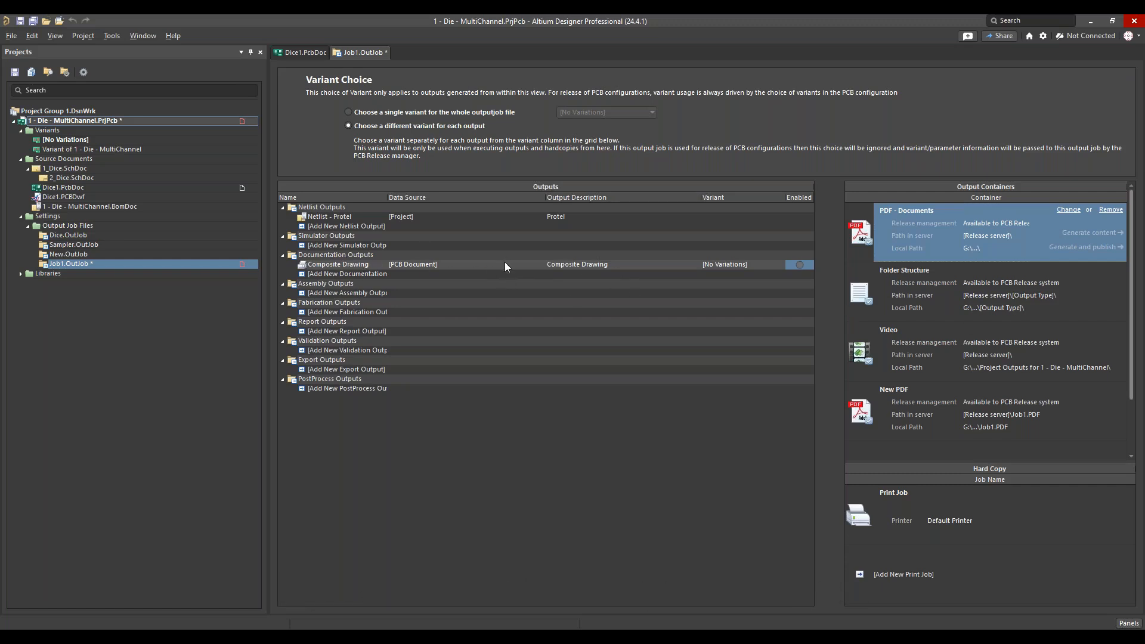
# - Inspect the Document Options of the Netlist - Protel and Composite Drawing outputs, cancelling out of each
pyautogui.rightClick(501, 219)
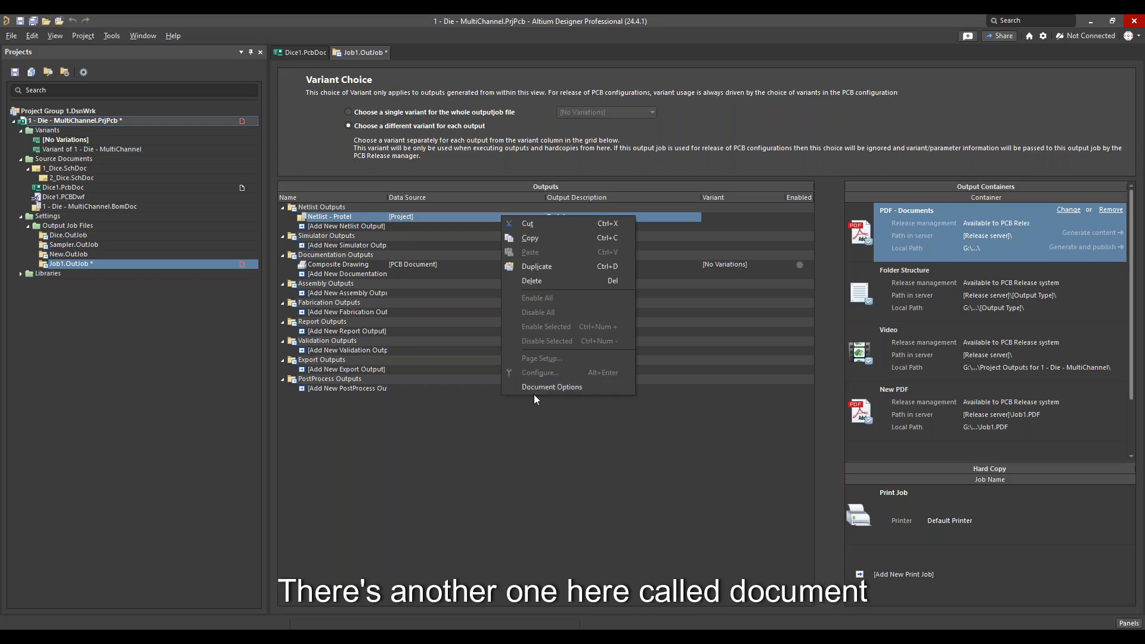
pyautogui.click(570, 388)
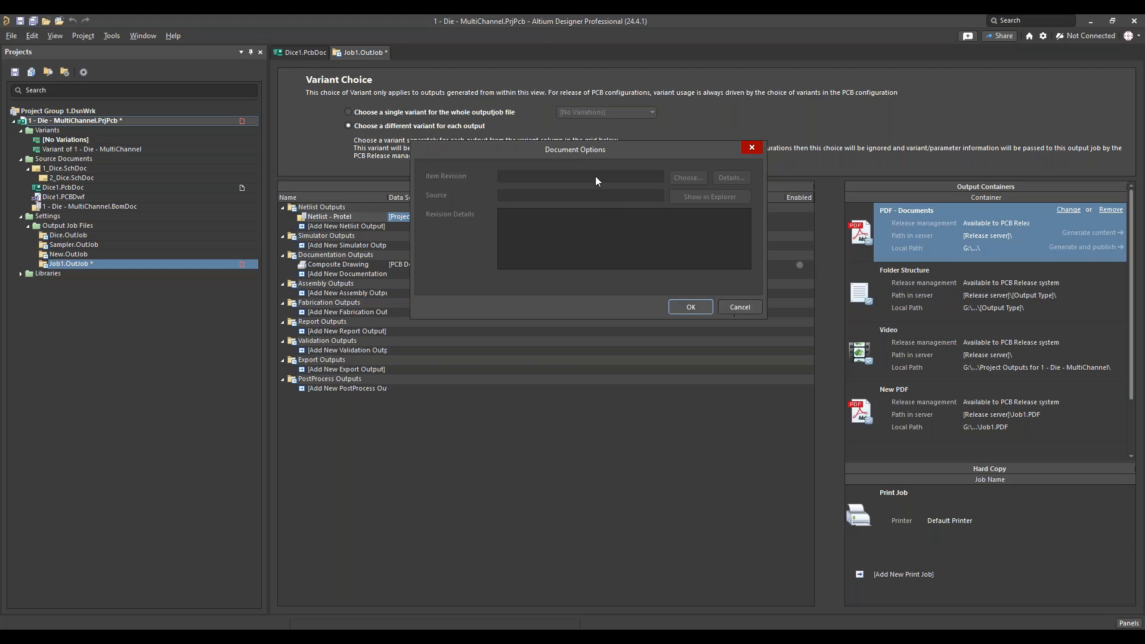
pyautogui.click(739, 308)
pyautogui.click(530, 266)
pyautogui.click(530, 265)
pyautogui.rightClick(555, 263)
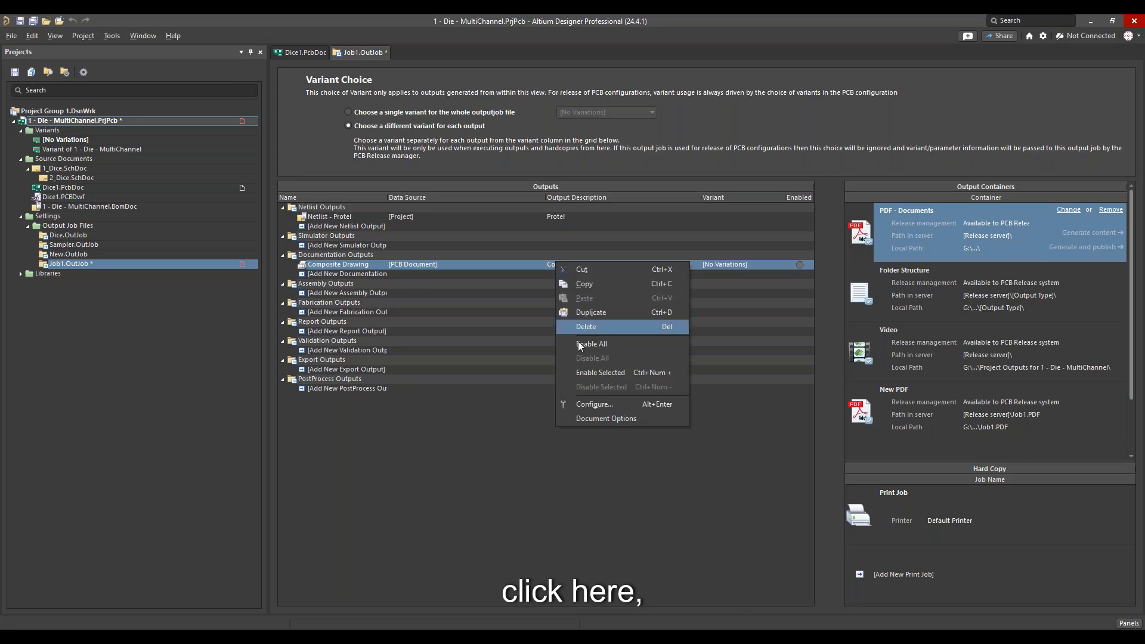
pyautogui.click(598, 420)
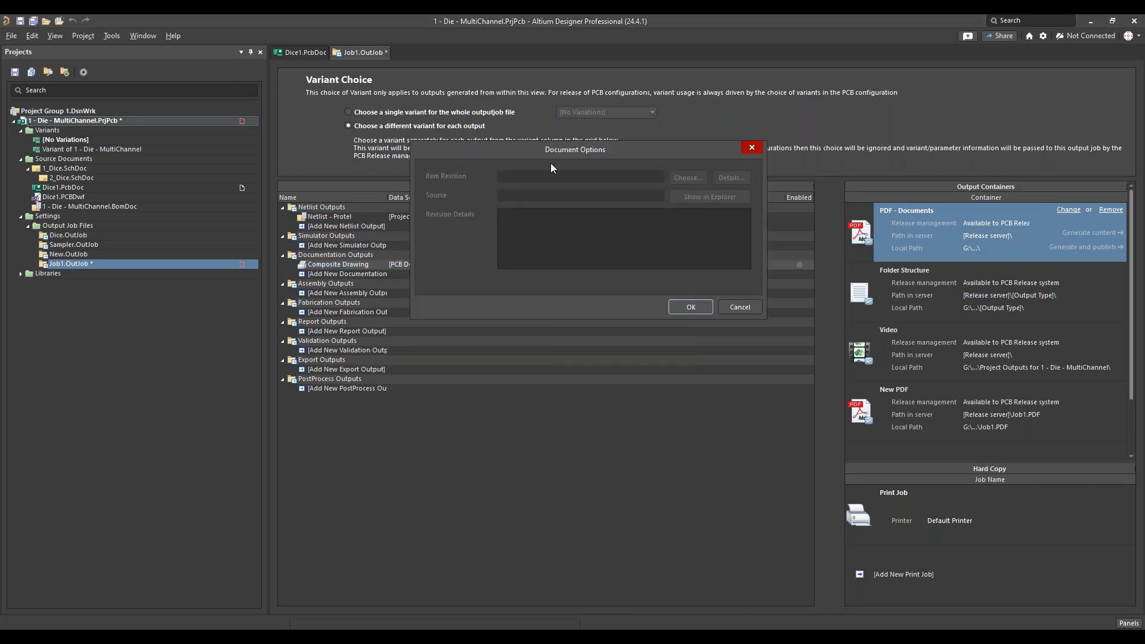
pyautogui.click(740, 307)
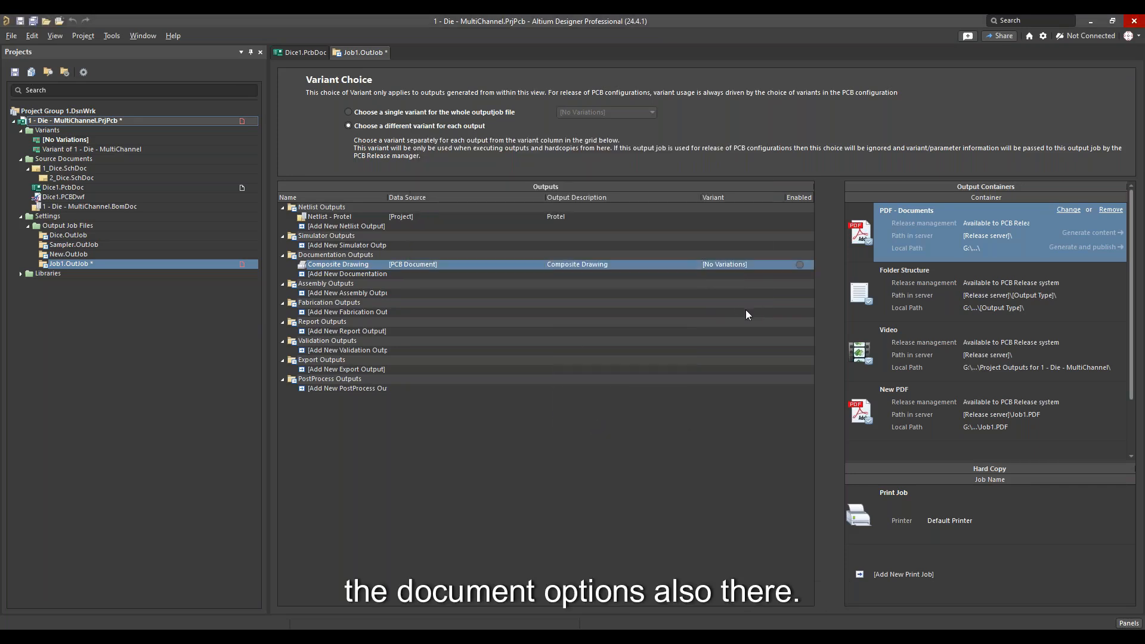
# - Open the Composite Drawing's configuration and refresh the preview of its Multilayer Composite Print page
pyautogui.rightClick(528, 264)
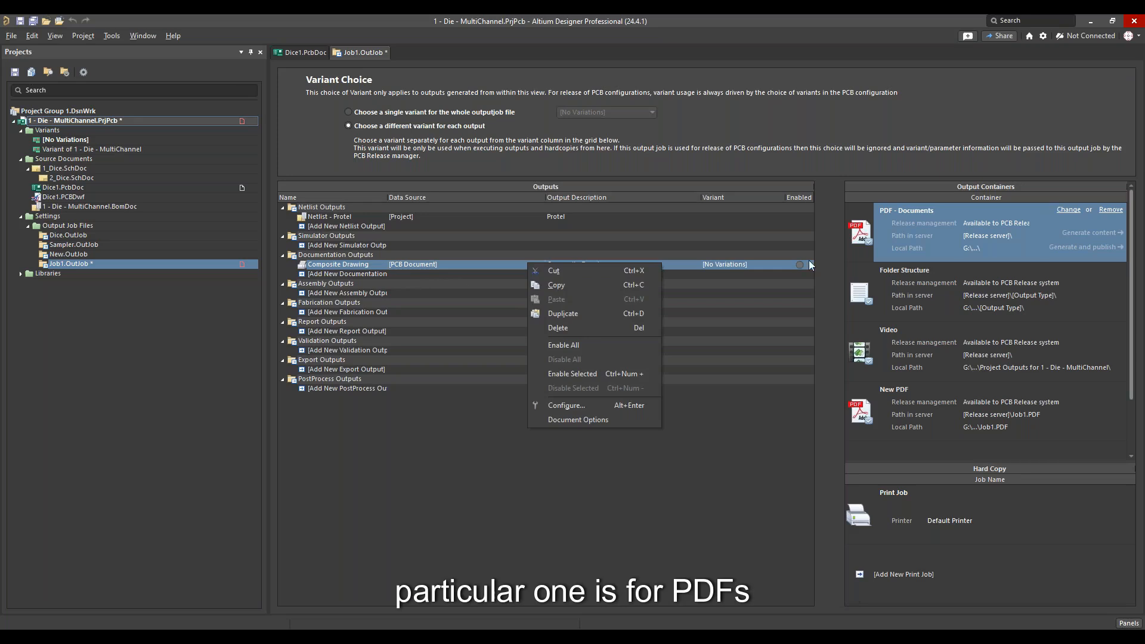
pyautogui.click(596, 406)
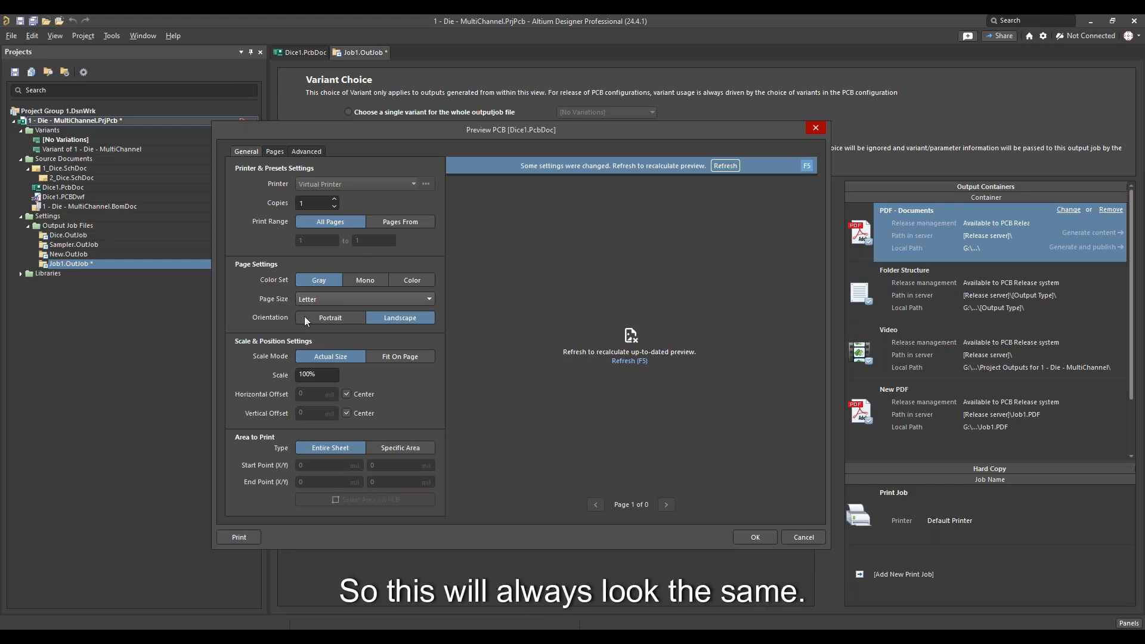
pyautogui.click(273, 155)
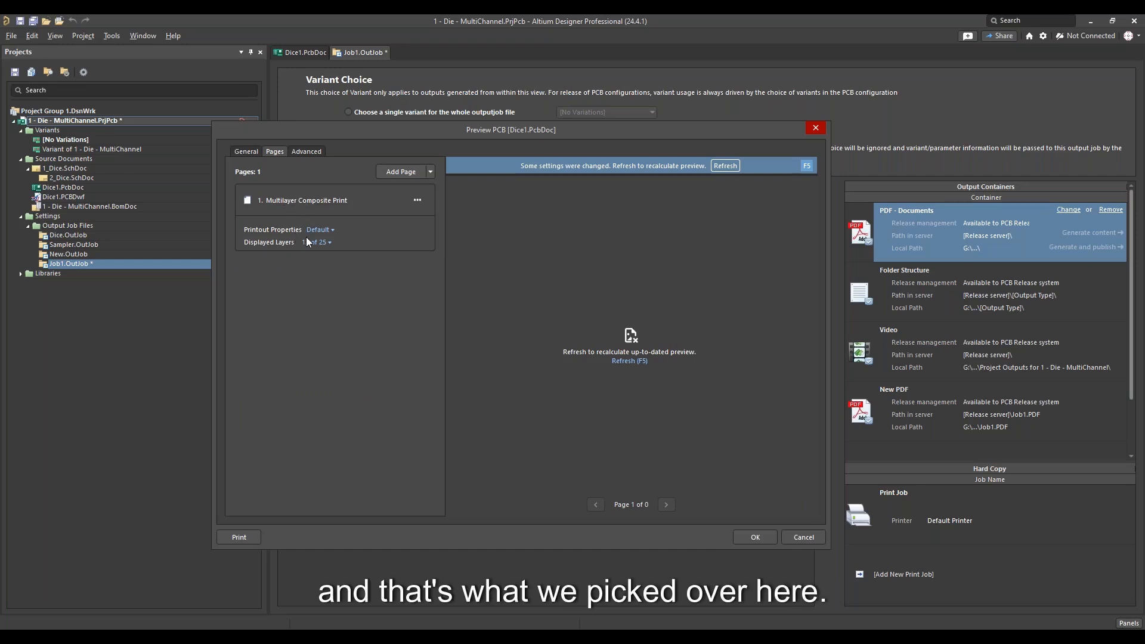
pyautogui.click(725, 166)
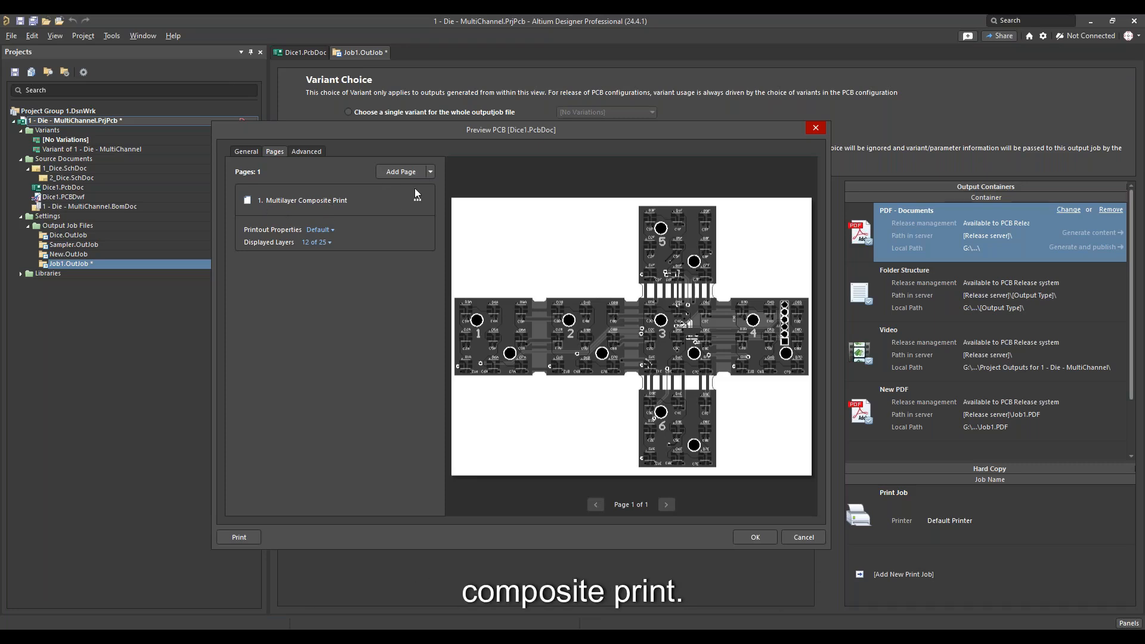
# - Replace the Composite Drawing's pages with a complete final artwork set using Create Final, and look through the page list
pyautogui.click(429, 172)
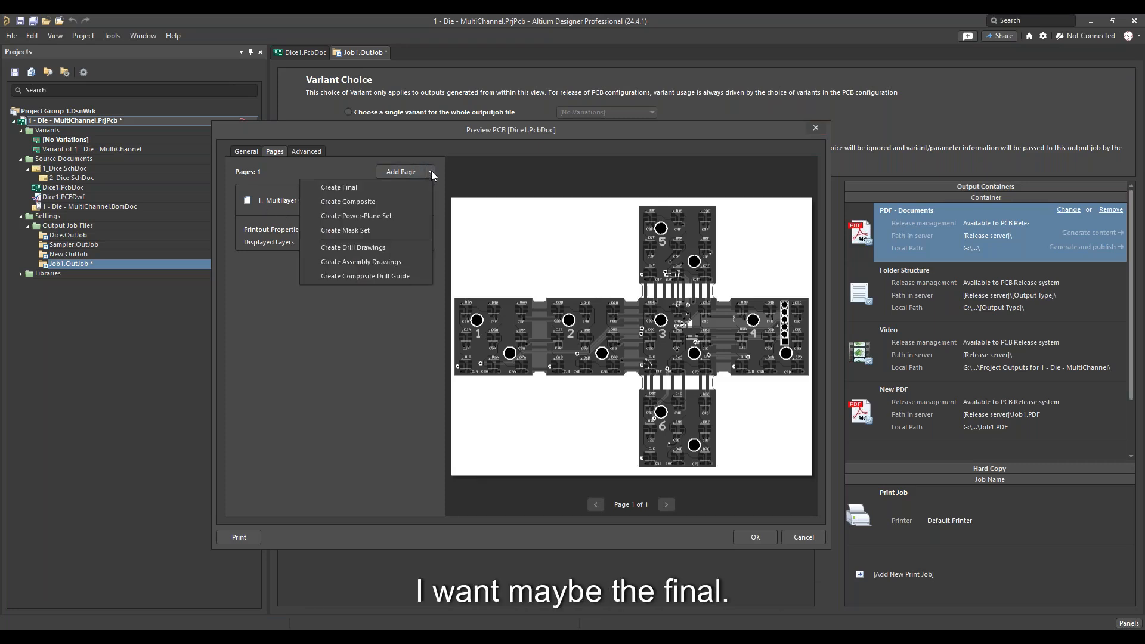
pyautogui.click(338, 187)
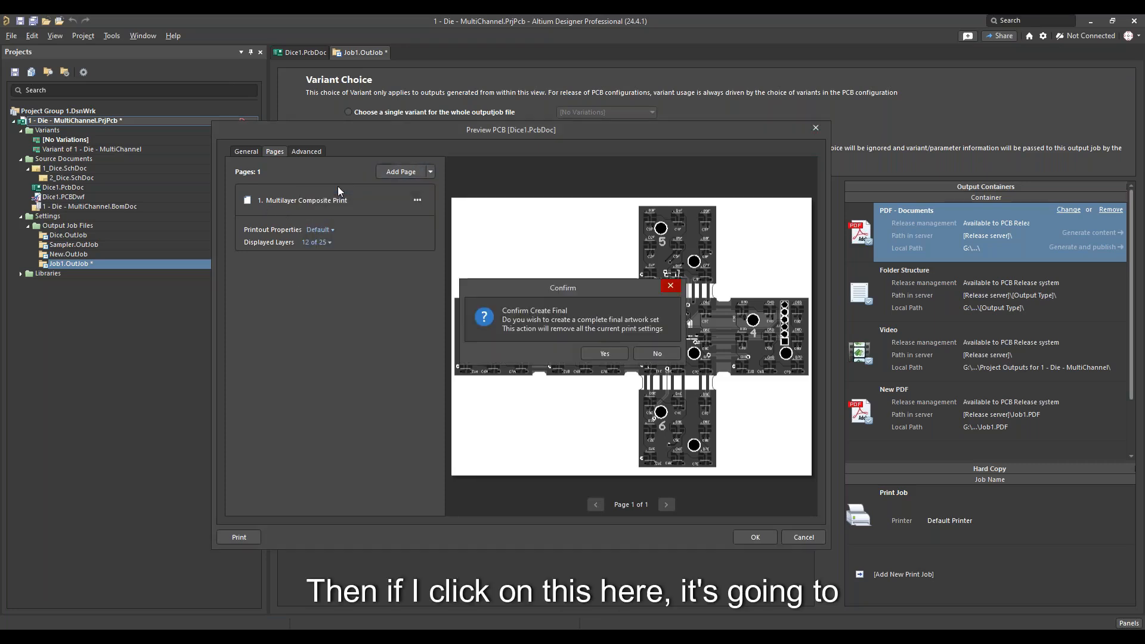
pyautogui.click(604, 353)
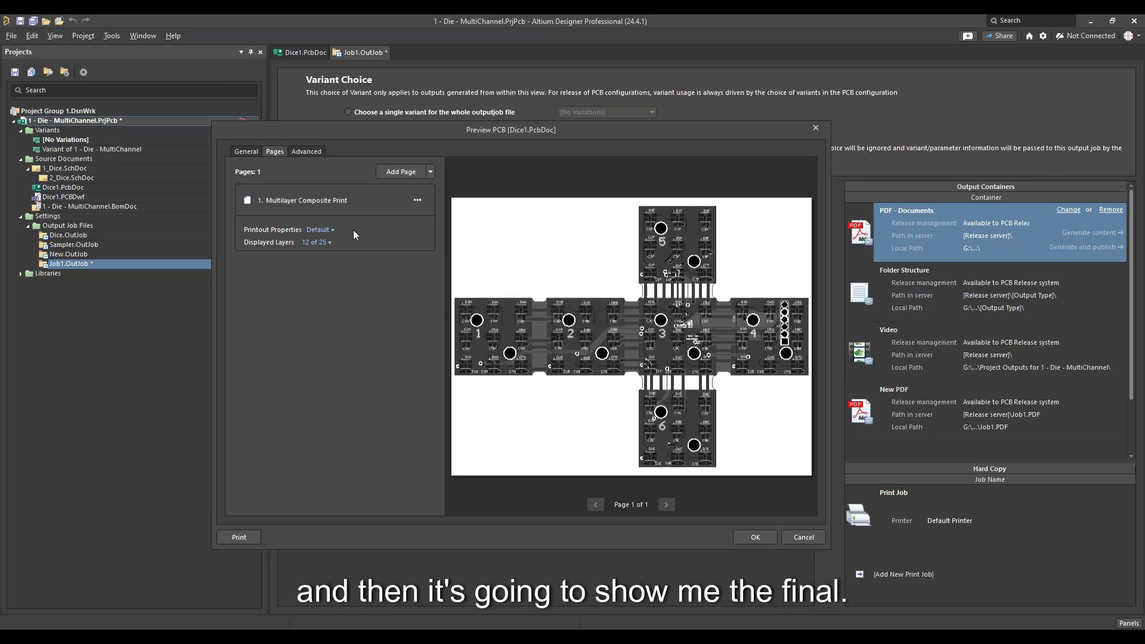
pyautogui.scroll(-12, 344, 334)
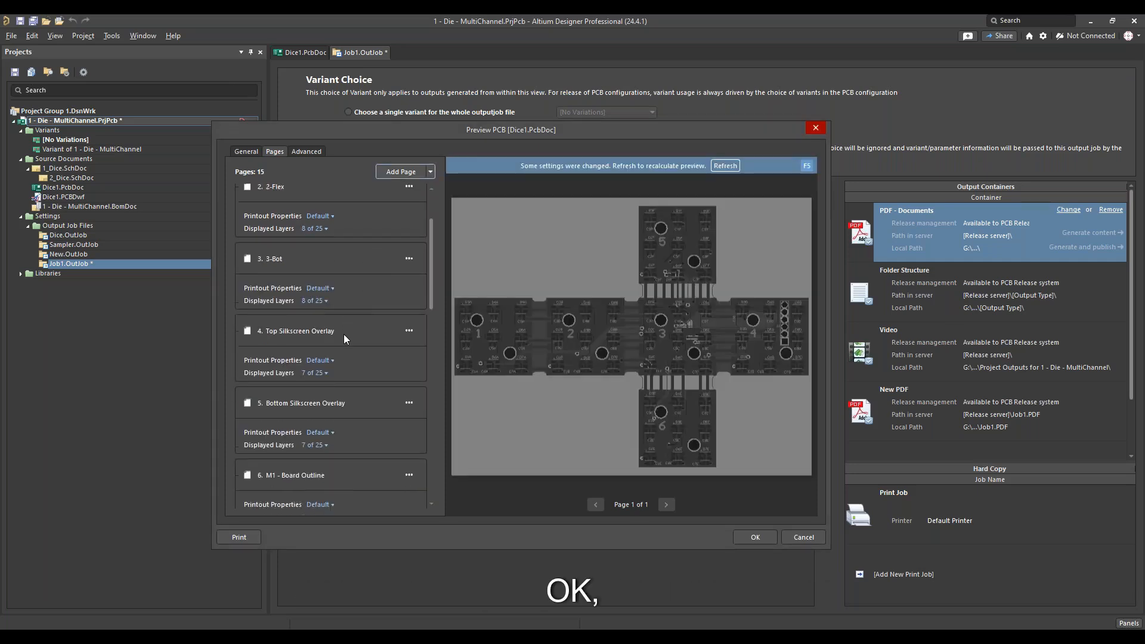
pyautogui.scroll(12, 340, 322)
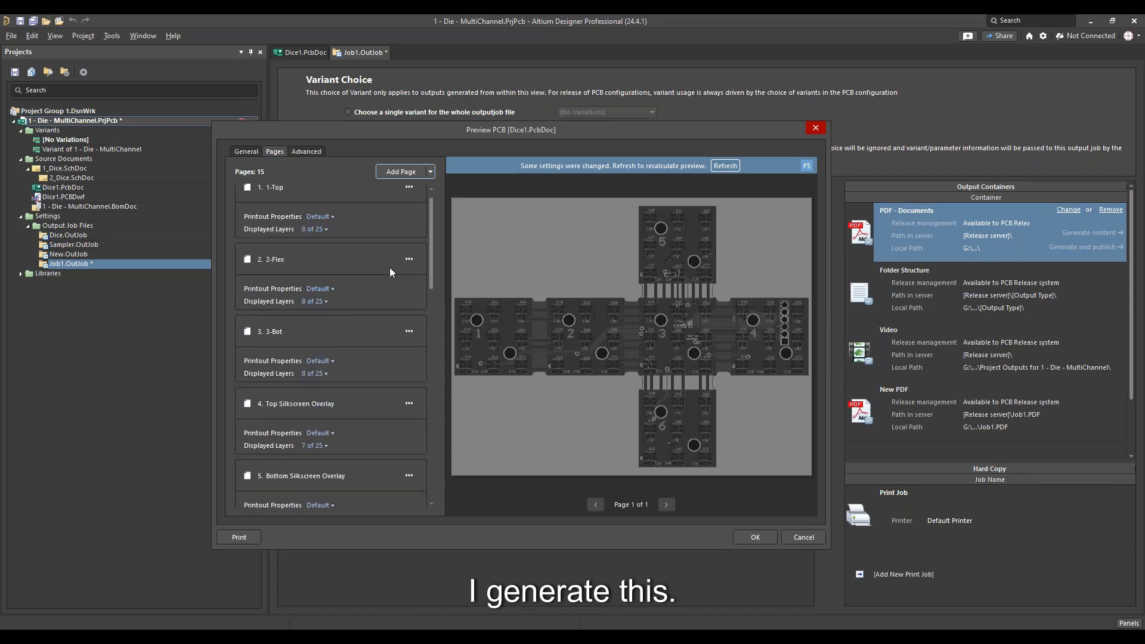
# - Check the general print settings, refresh the preview and browse the final artwork up to page 4
pyautogui.click(238, 153)
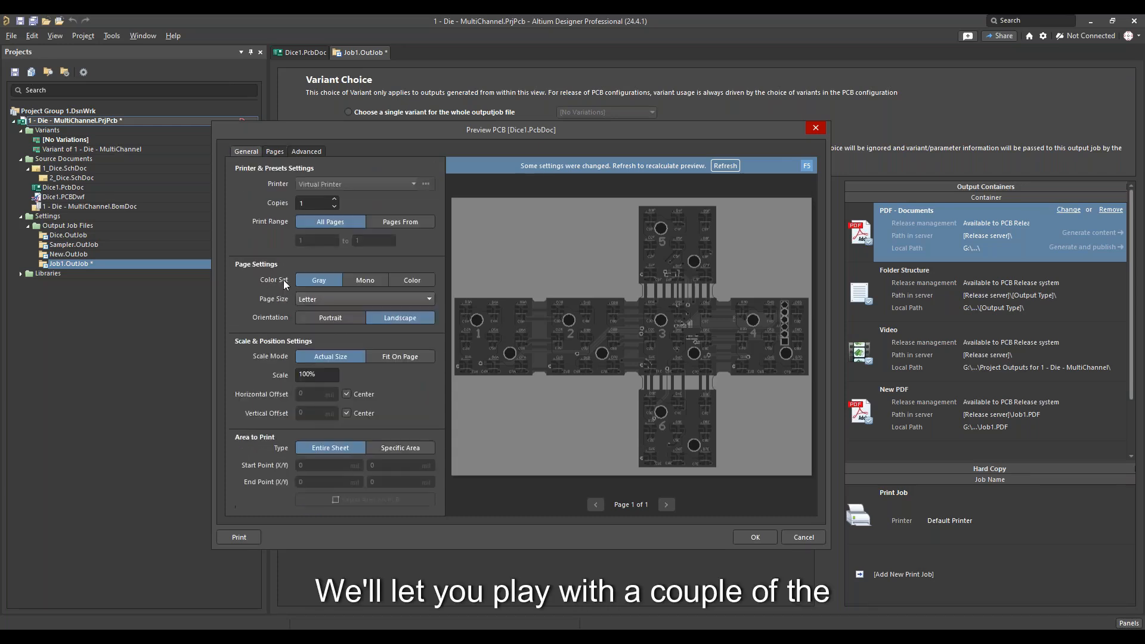
pyautogui.click(275, 151)
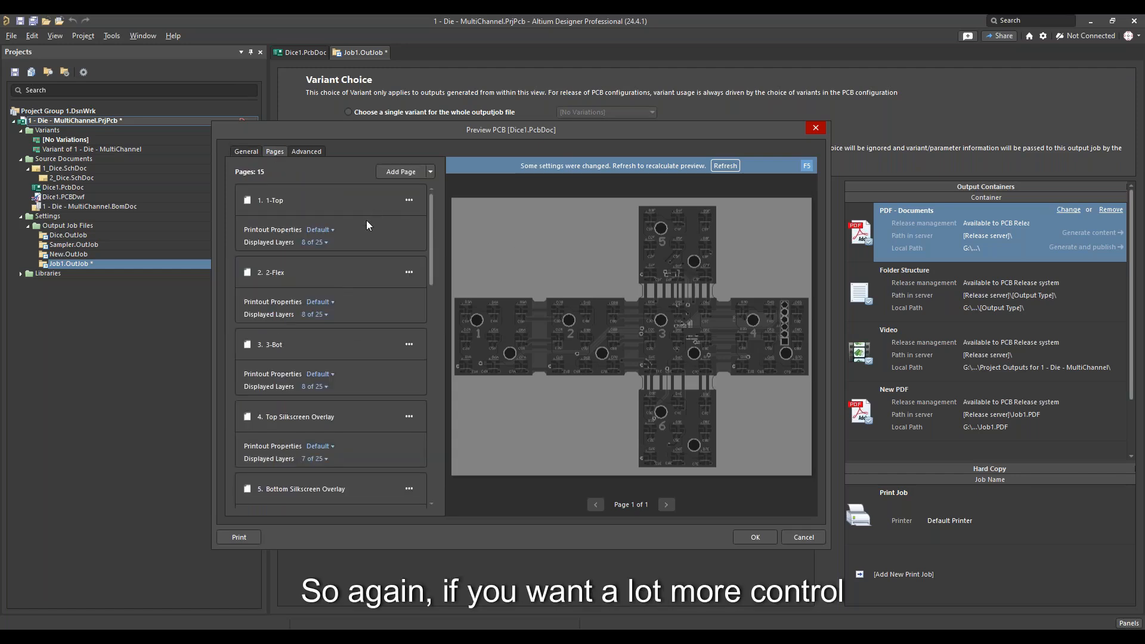
pyautogui.click(717, 164)
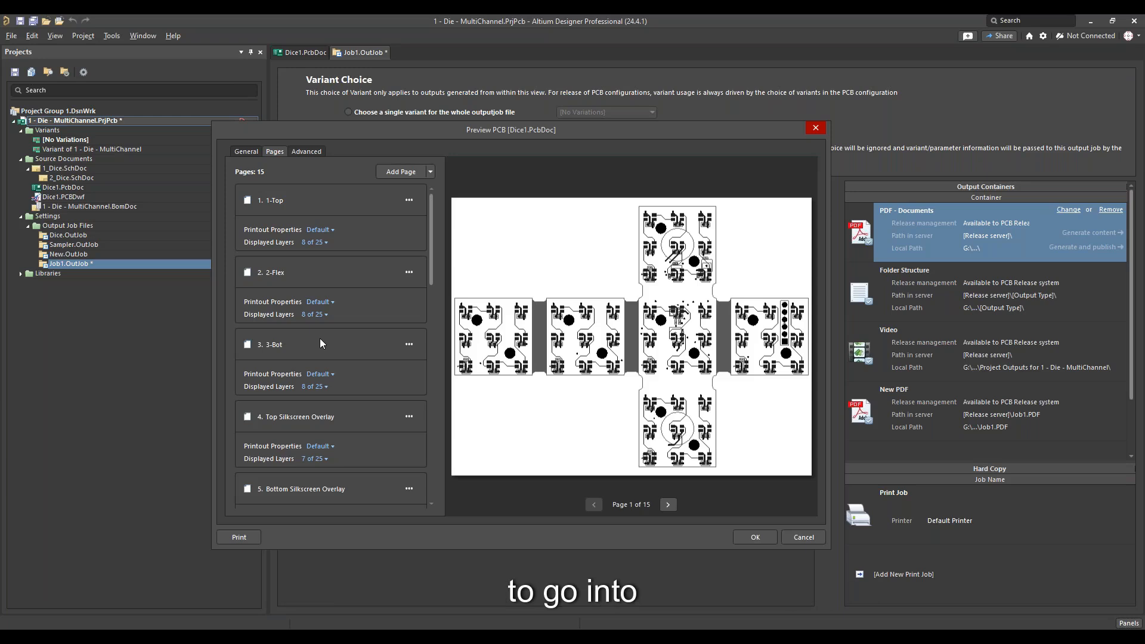
pyautogui.scroll(-2, 319, 338)
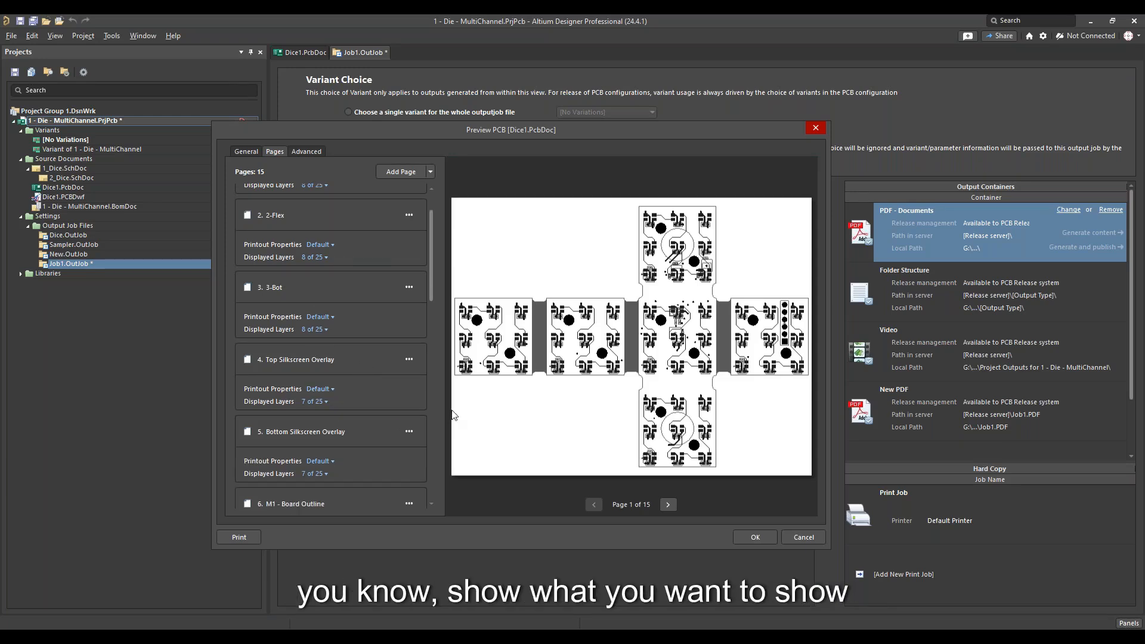
pyautogui.click(668, 504)
pyautogui.click(669, 504)
pyautogui.click(669, 504)
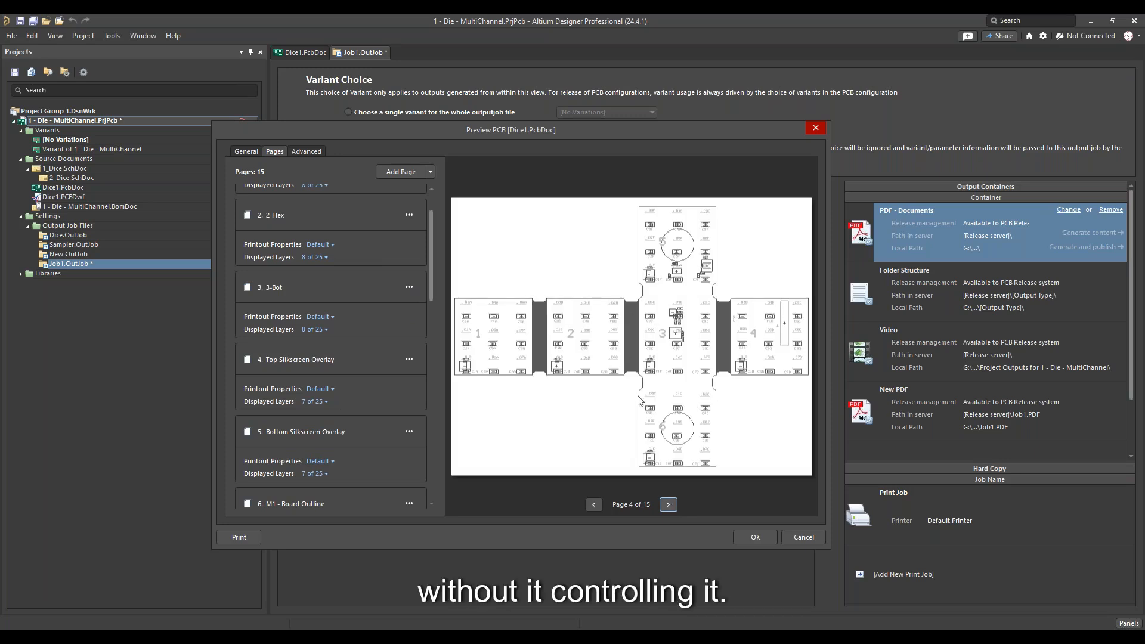
# - Browse the artwork preview up to page 7, check the advanced and general print settings, and cancel the print preview
pyautogui.click(668, 505)
pyautogui.click(668, 505)
pyautogui.click(668, 505)
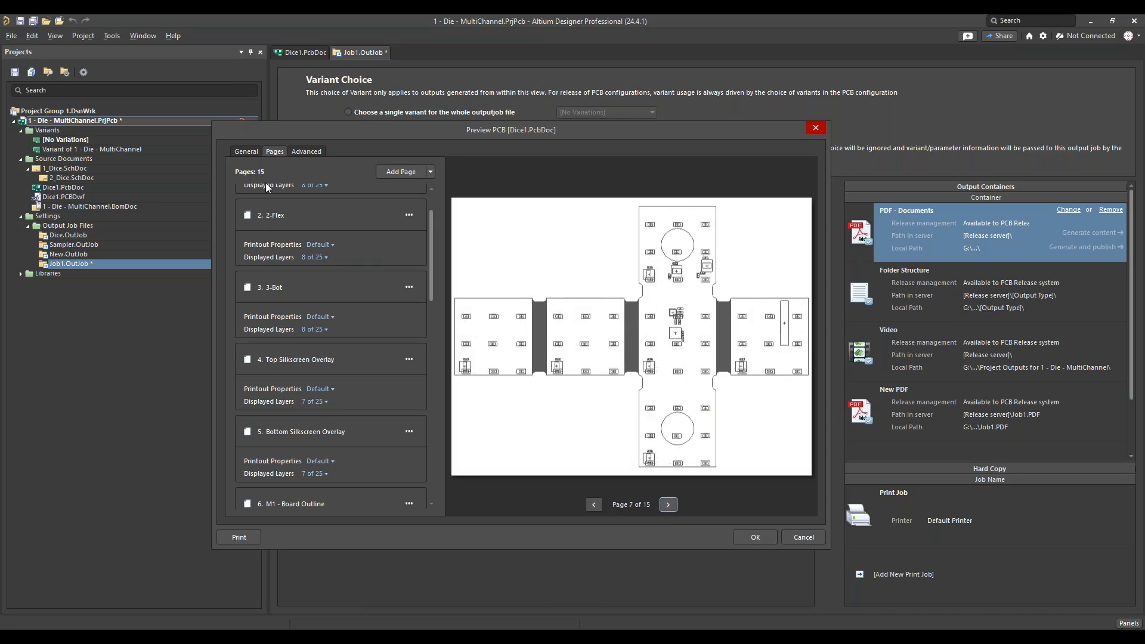
pyautogui.click(306, 151)
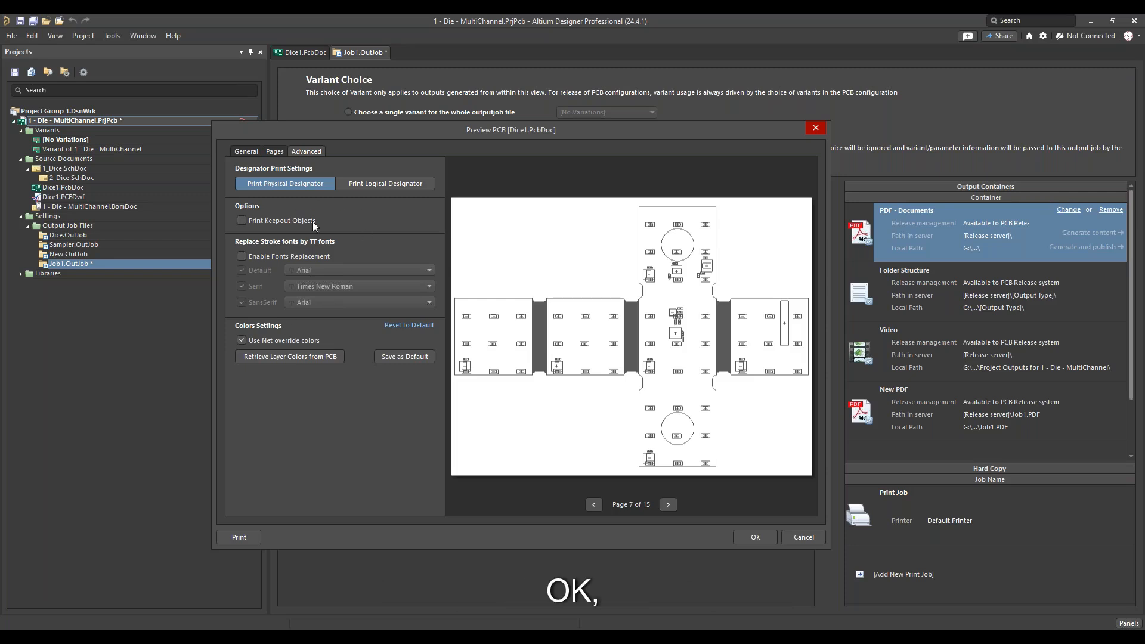
pyautogui.click(245, 151)
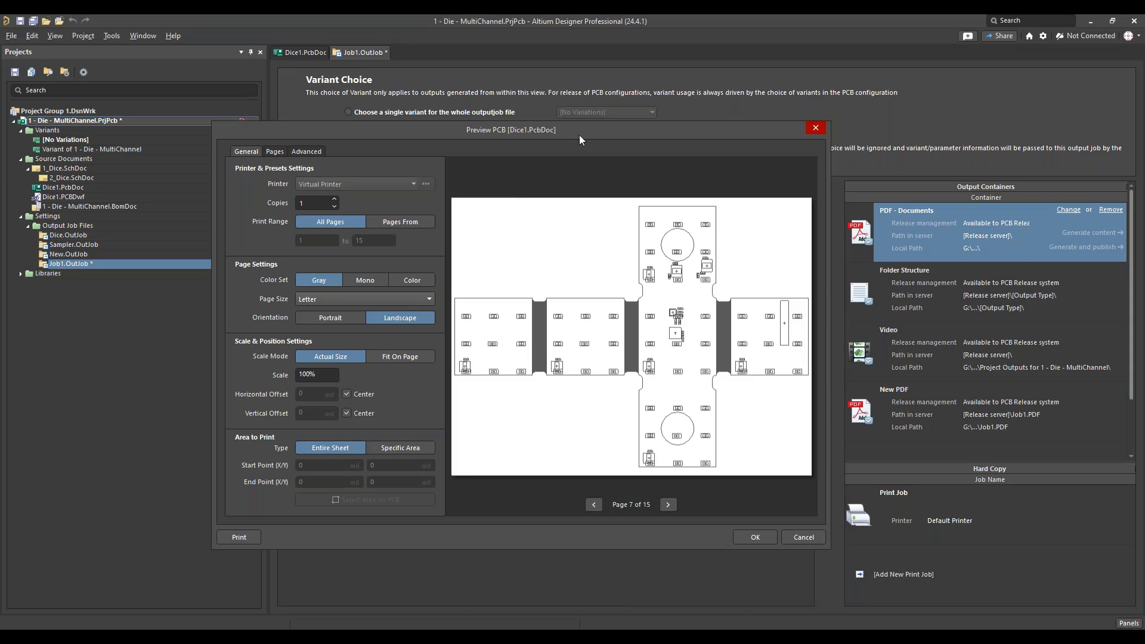
pyautogui.click(801, 537)
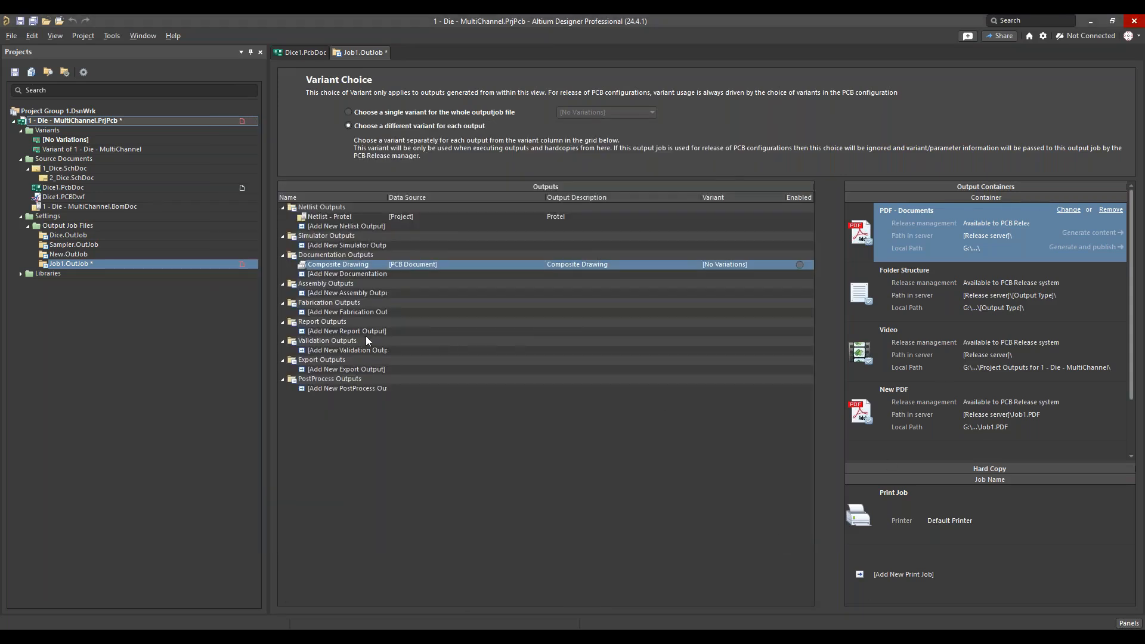
# - Add a PCB 3D Video documentation output using [PCB Document] as its source and enable it for the Video container
pyautogui.click(329, 274)
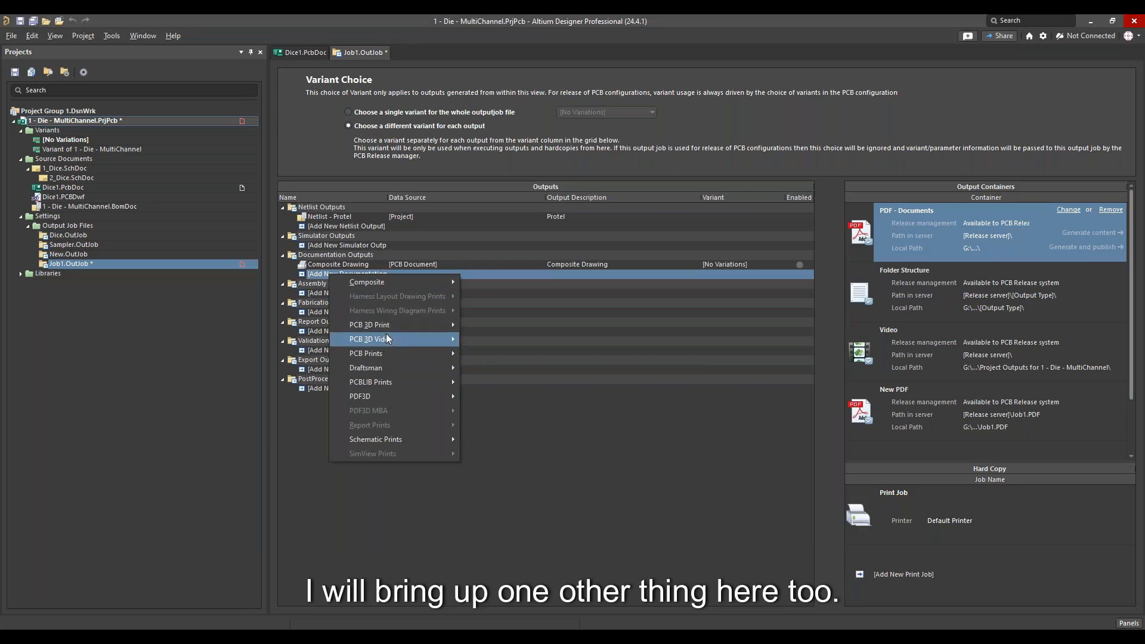
pyautogui.moveTo(385, 337)
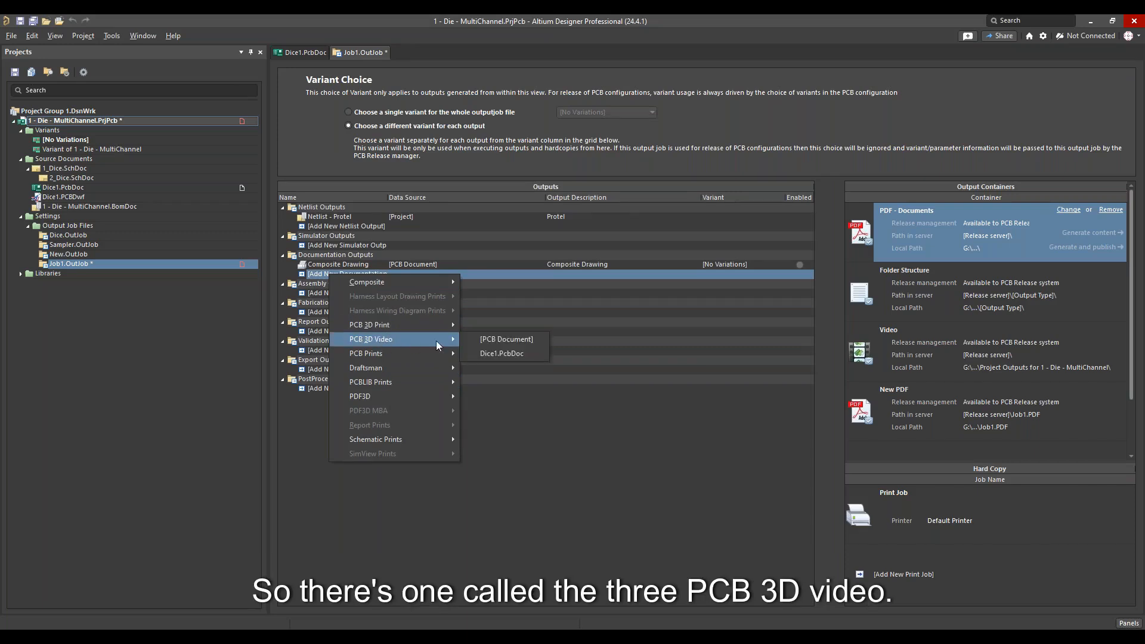
pyautogui.click(508, 342)
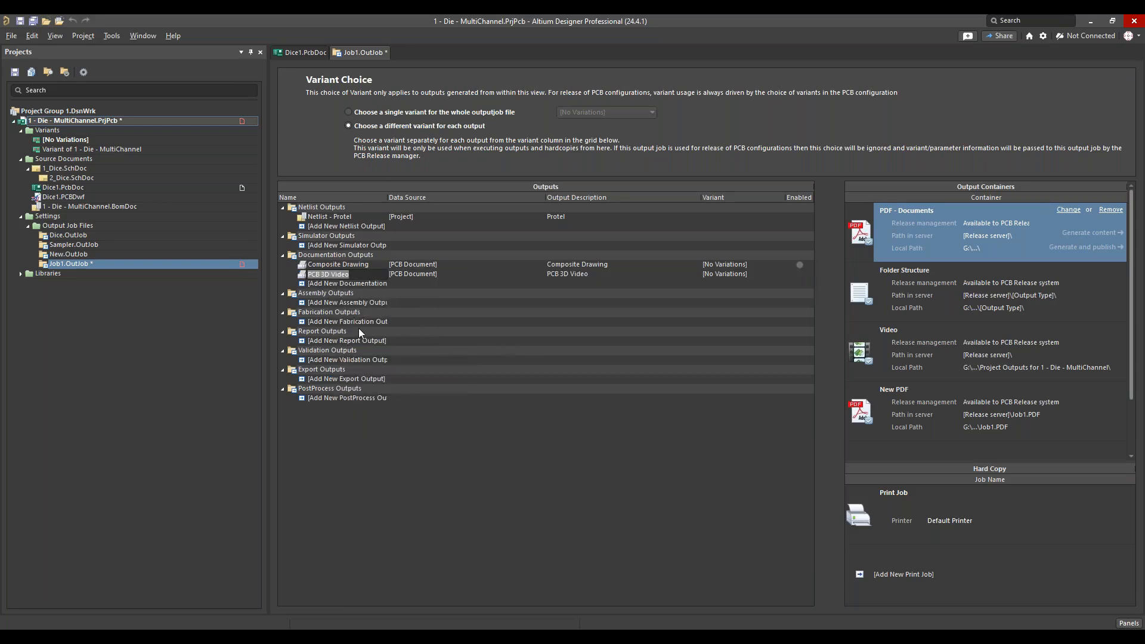
pyautogui.click(902, 376)
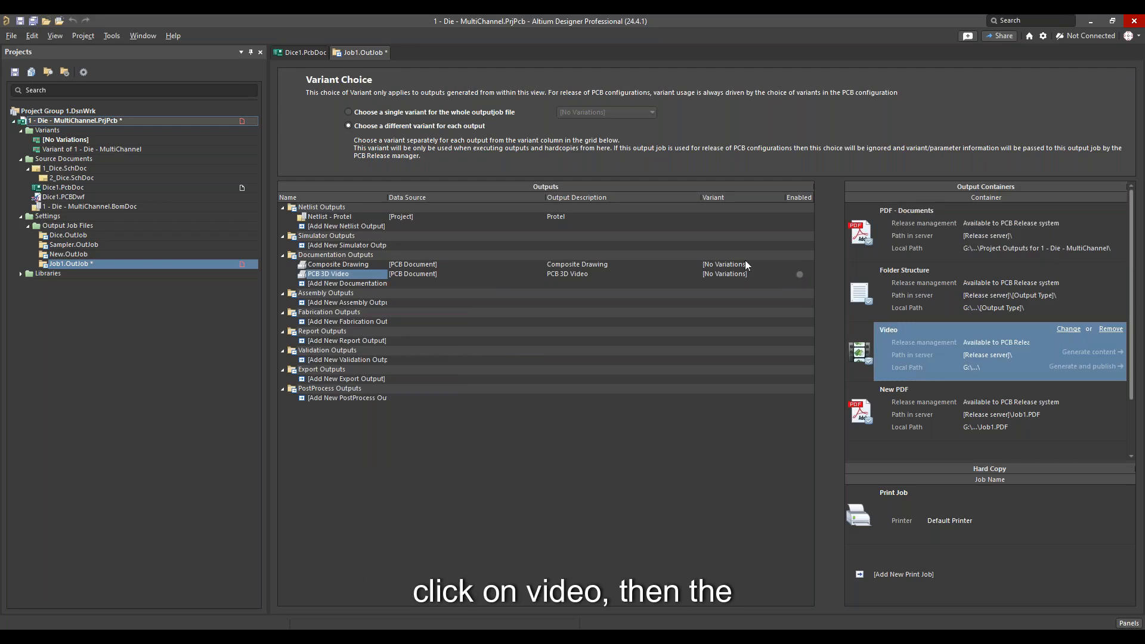
pyautogui.click(799, 275)
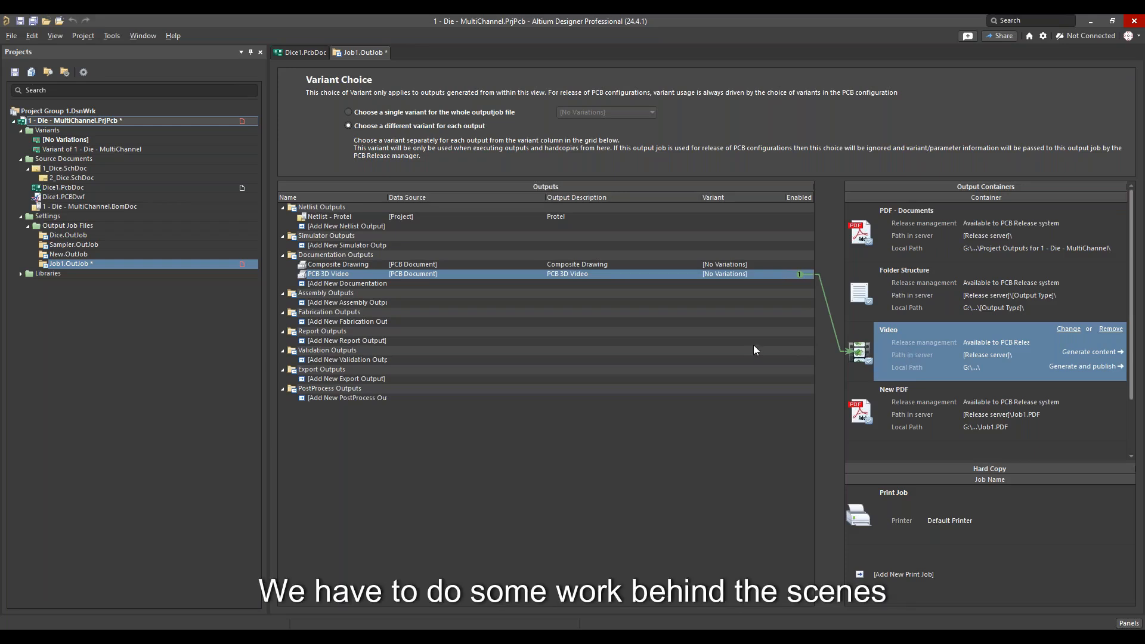
# - Add a Test Point Report to the assembly outputs with [PCB Document] as its data source
pyautogui.click(316, 305)
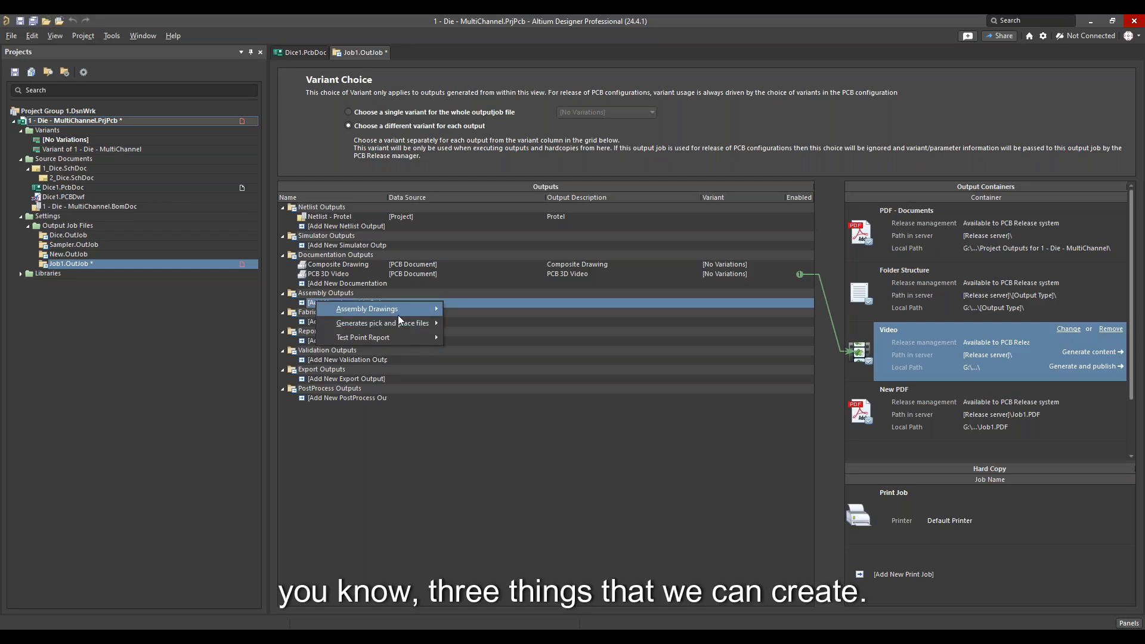
pyautogui.moveTo(398, 314)
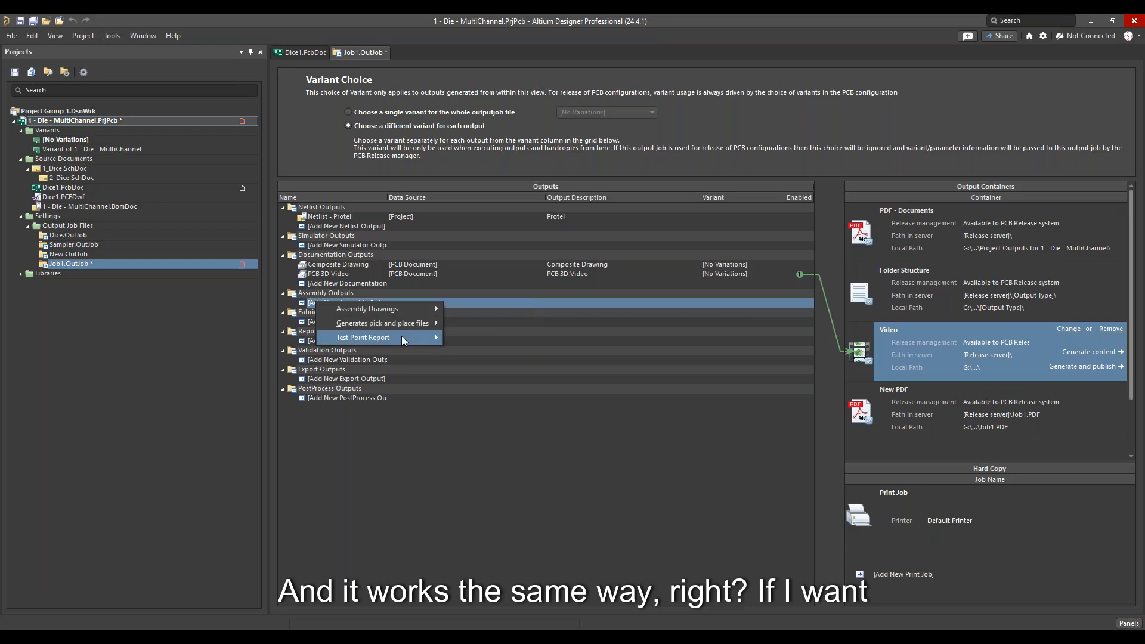
pyautogui.click(470, 337)
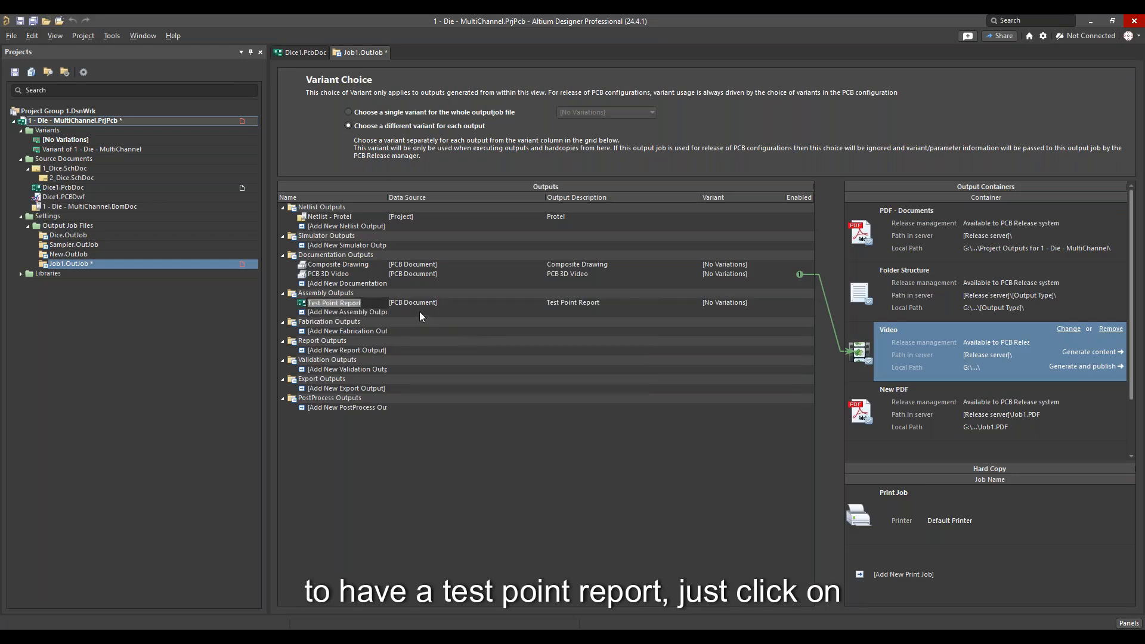
# - Add a Gerber Files output to the fabrication outputs with [PCB Document] as its data source
pyautogui.click(353, 331)
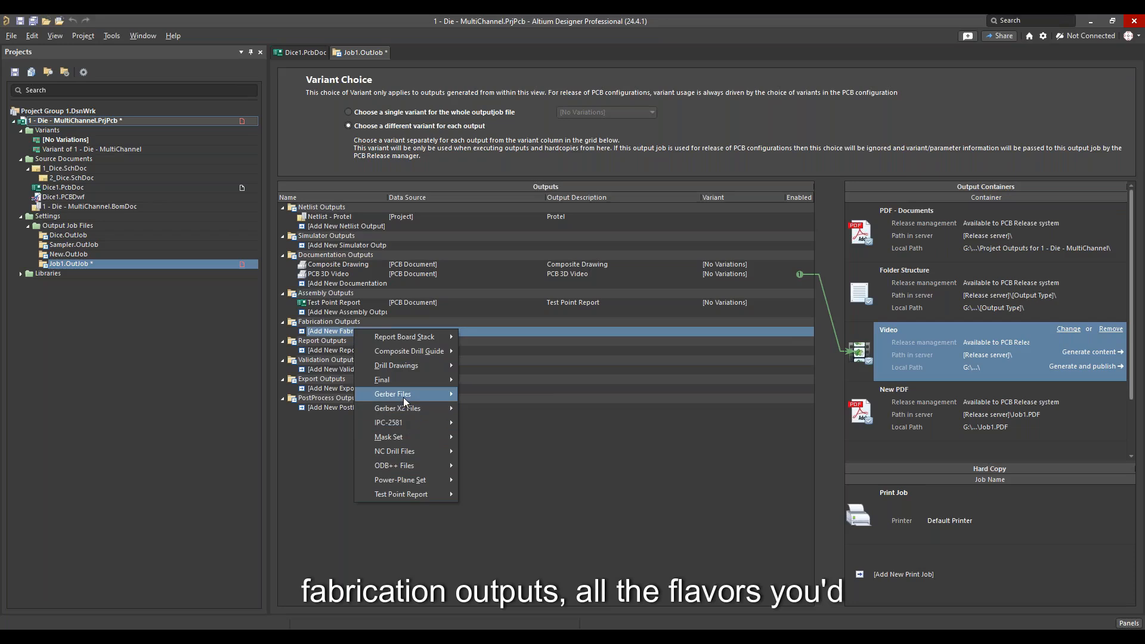
pyautogui.moveTo(404, 412)
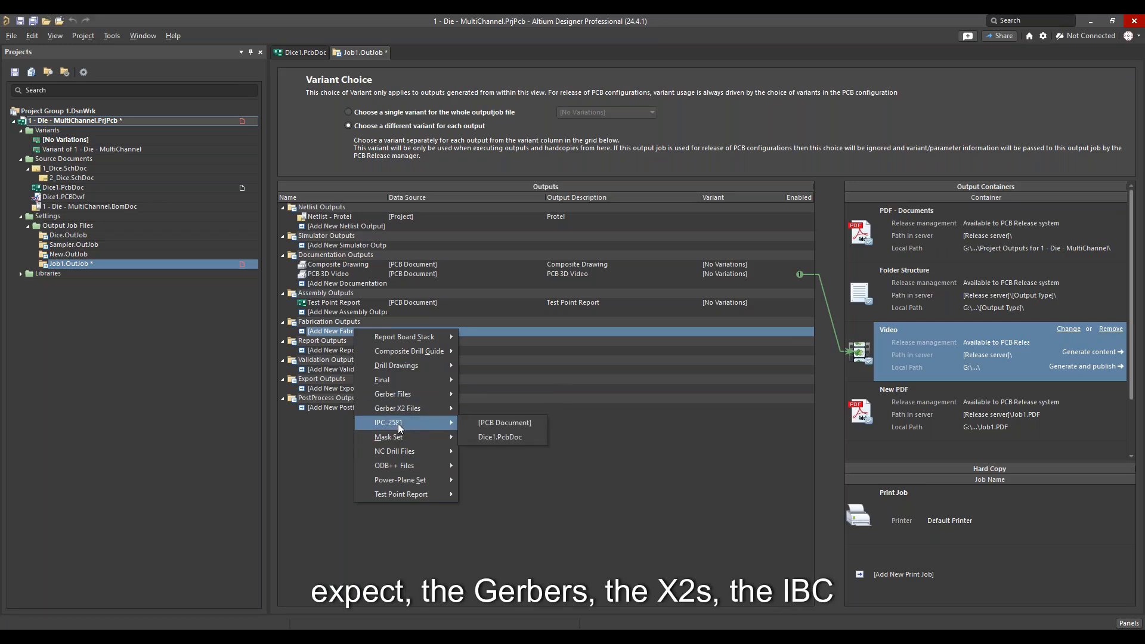
pyautogui.moveTo(389, 469)
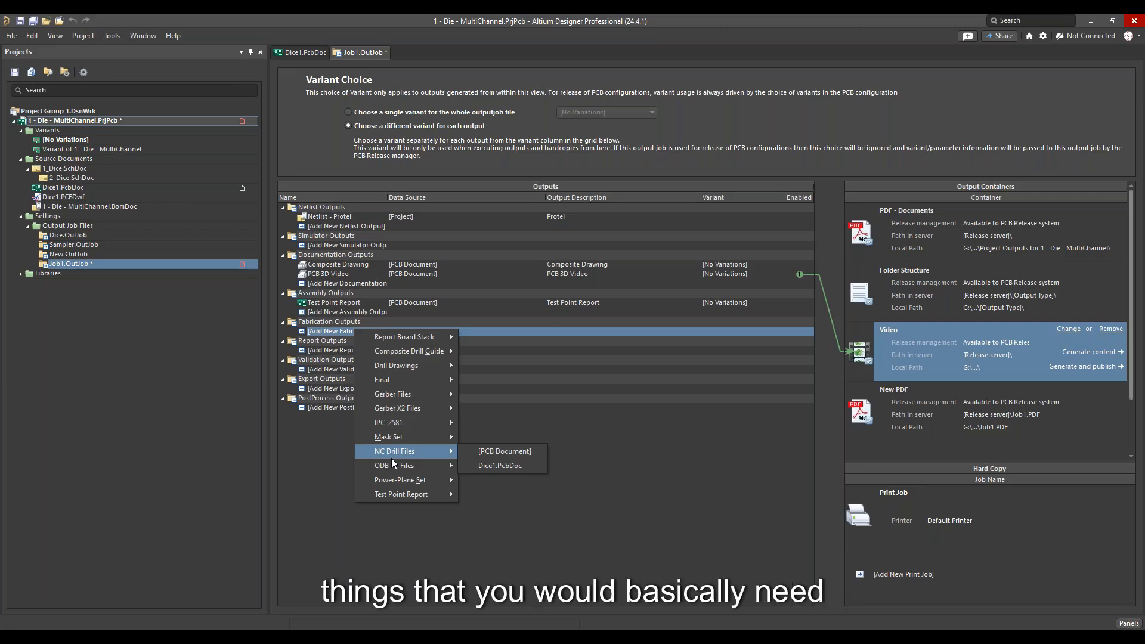
pyautogui.moveTo(417, 384)
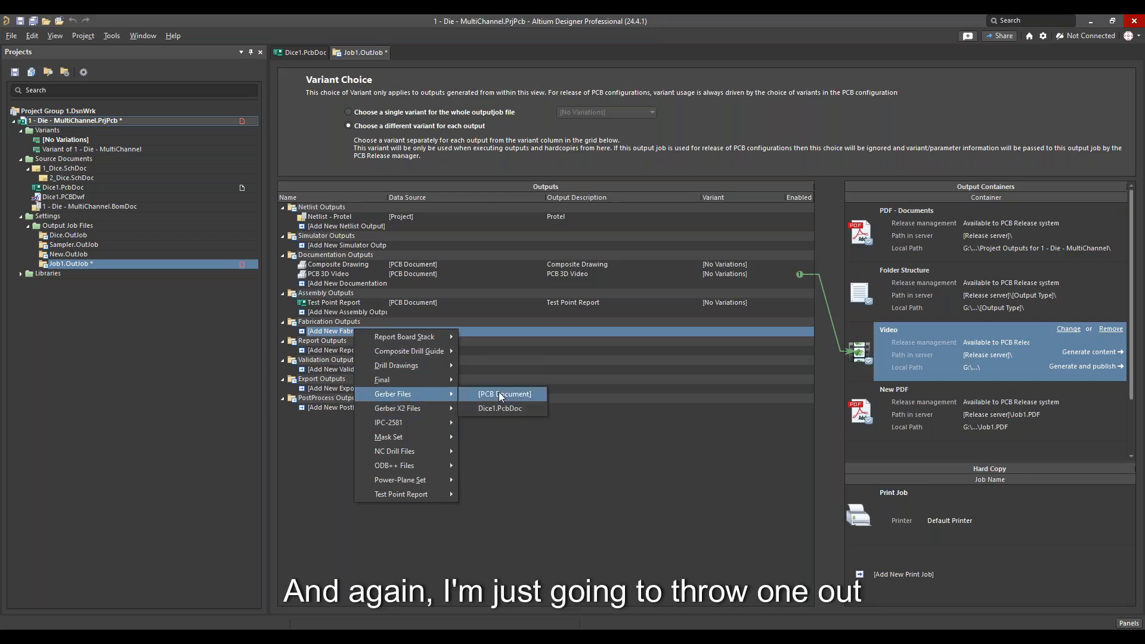
pyautogui.click(499, 394)
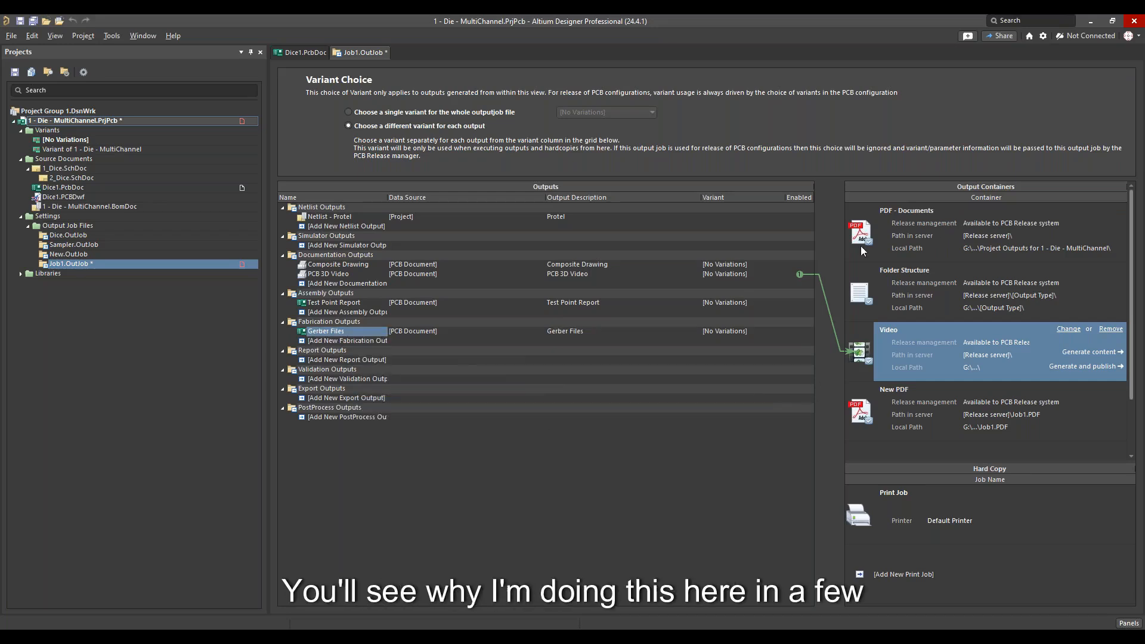
# - Add a Bill of Materials to the report outputs with [Project] as its data source
pyautogui.click(315, 362)
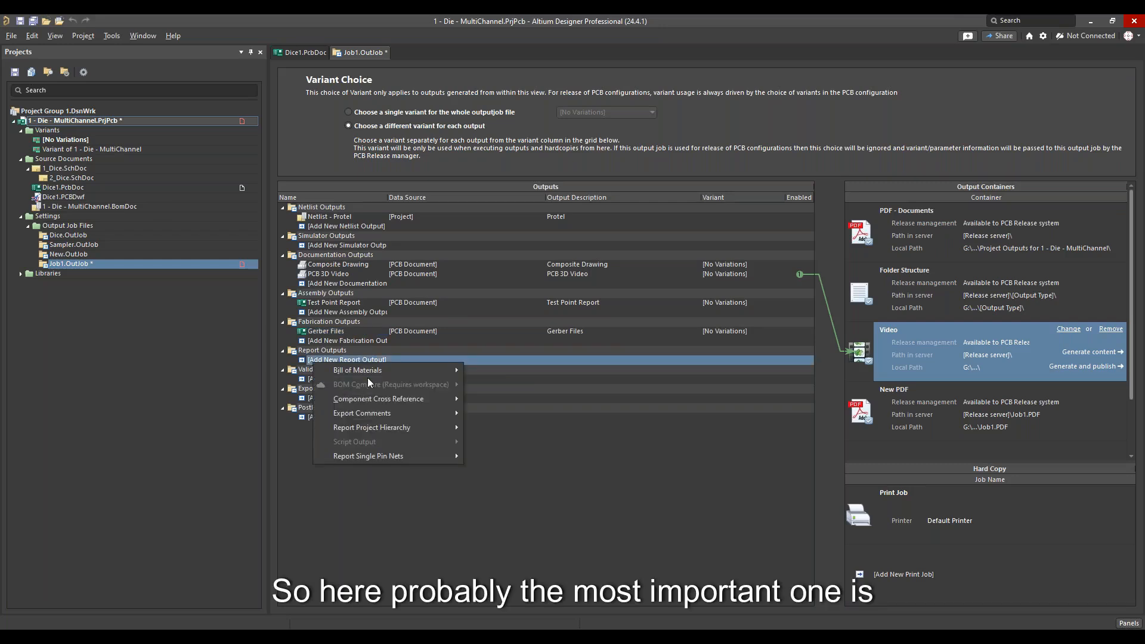
pyautogui.moveTo(377, 373)
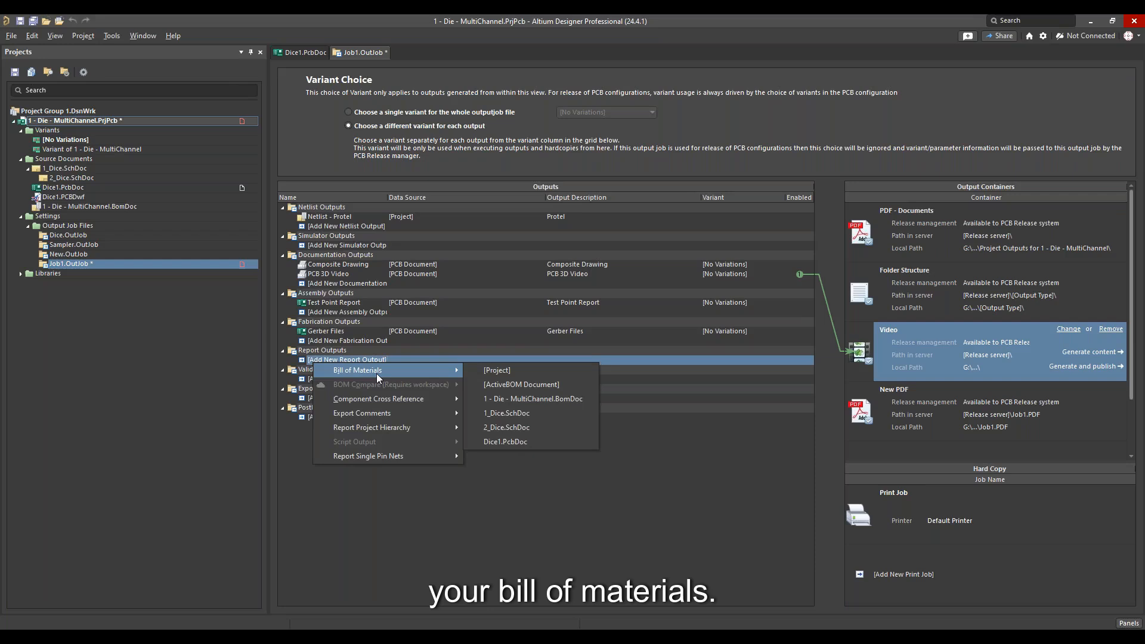
pyautogui.click(525, 373)
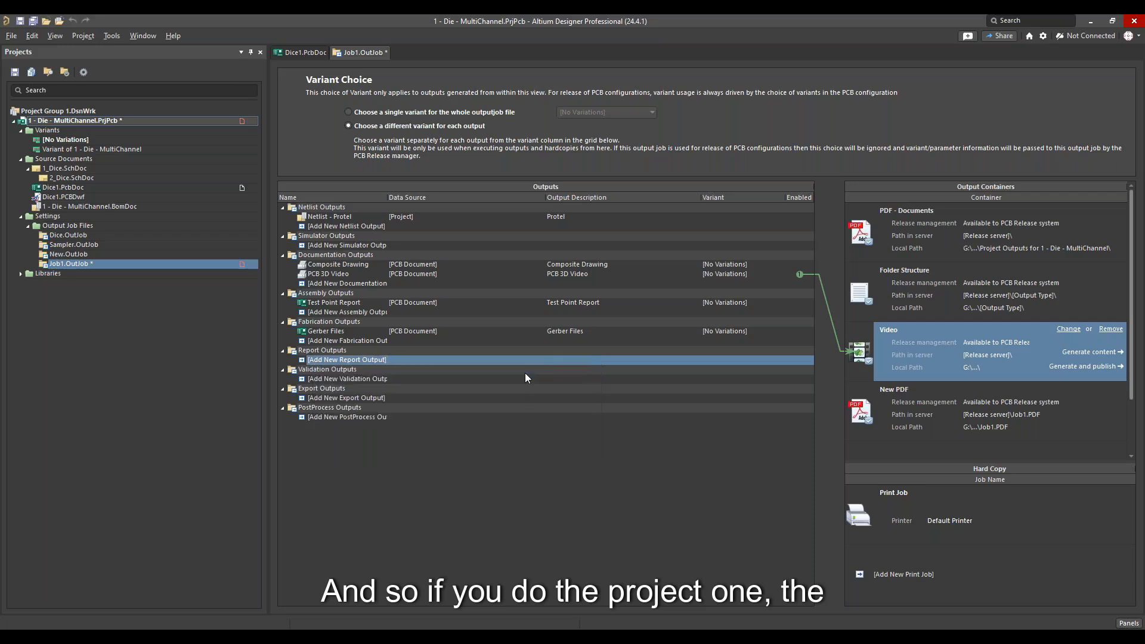
# - Inspect the configuration of the Bill of Materials output, including its component list and export options, and cancel out of it
pyautogui.rightClick(556, 359)
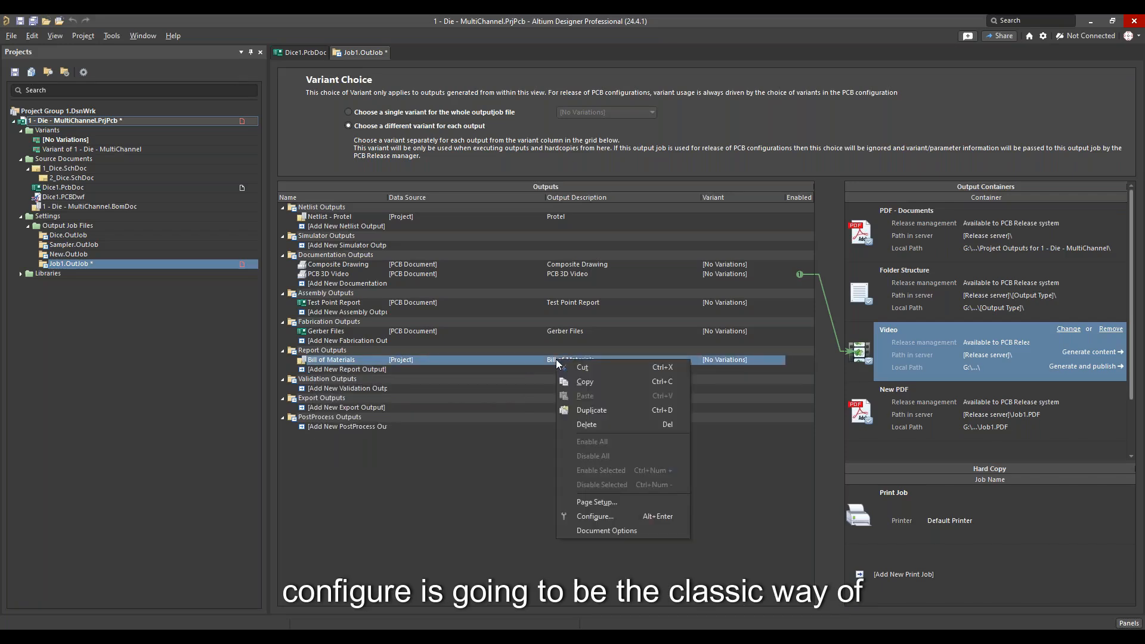
pyautogui.click(592, 517)
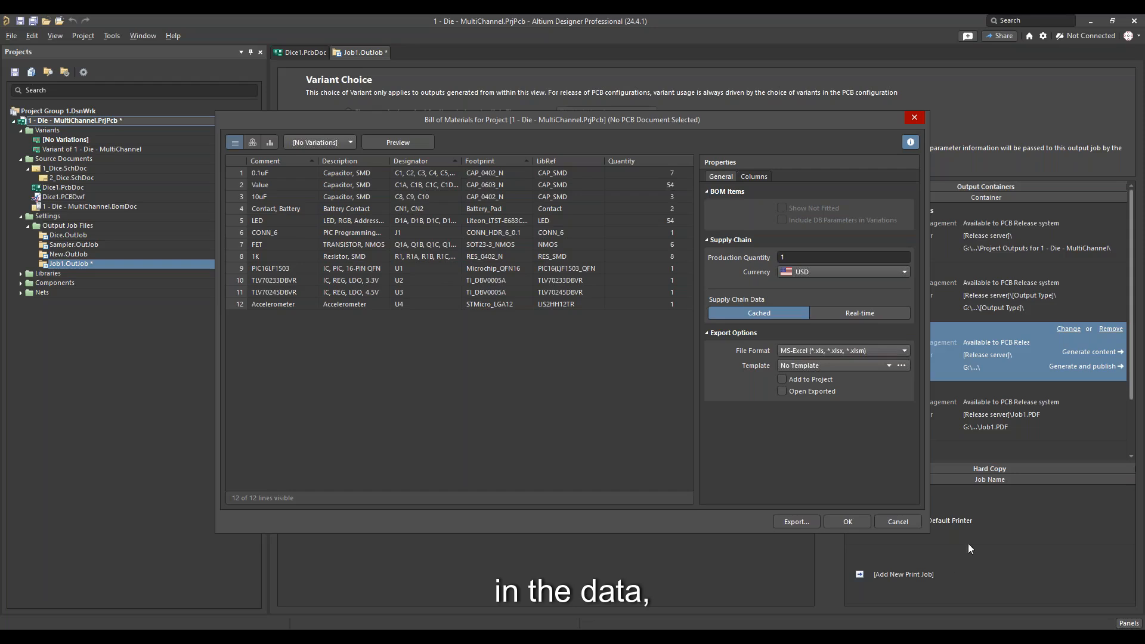
pyautogui.click(916, 523)
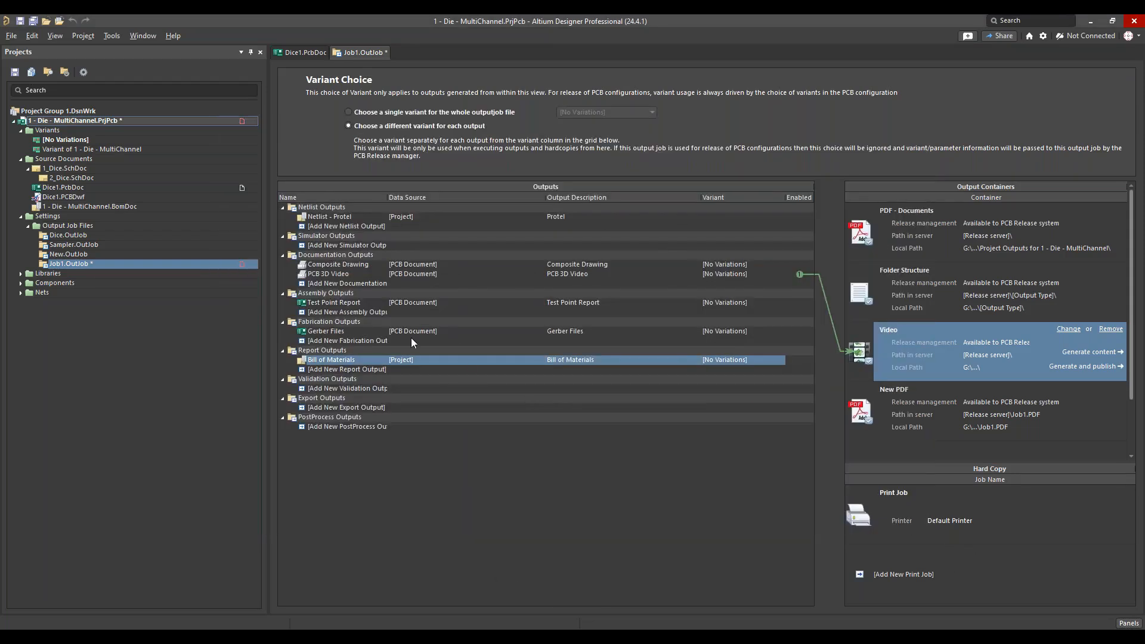
pyautogui.click(339, 369)
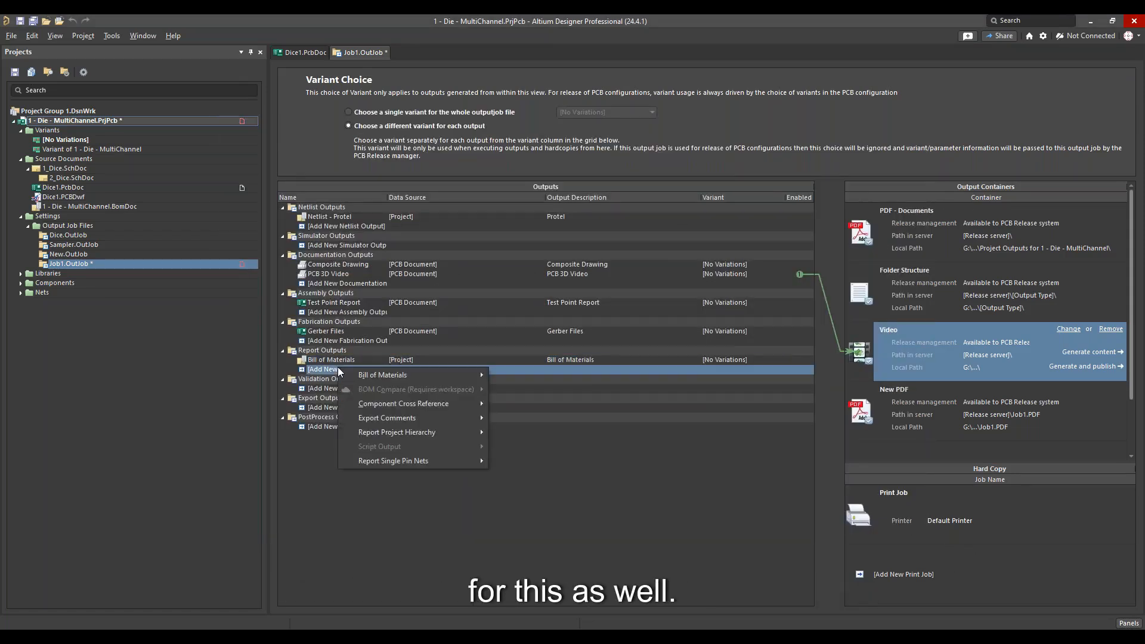
pyautogui.moveTo(433, 377)
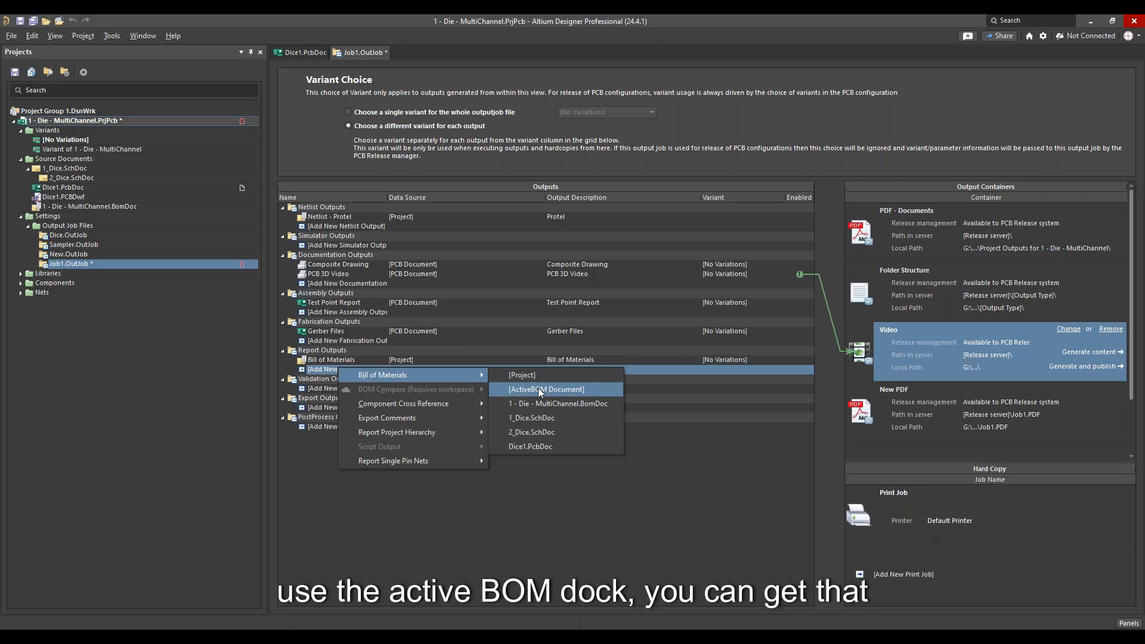
pyautogui.click(625, 511)
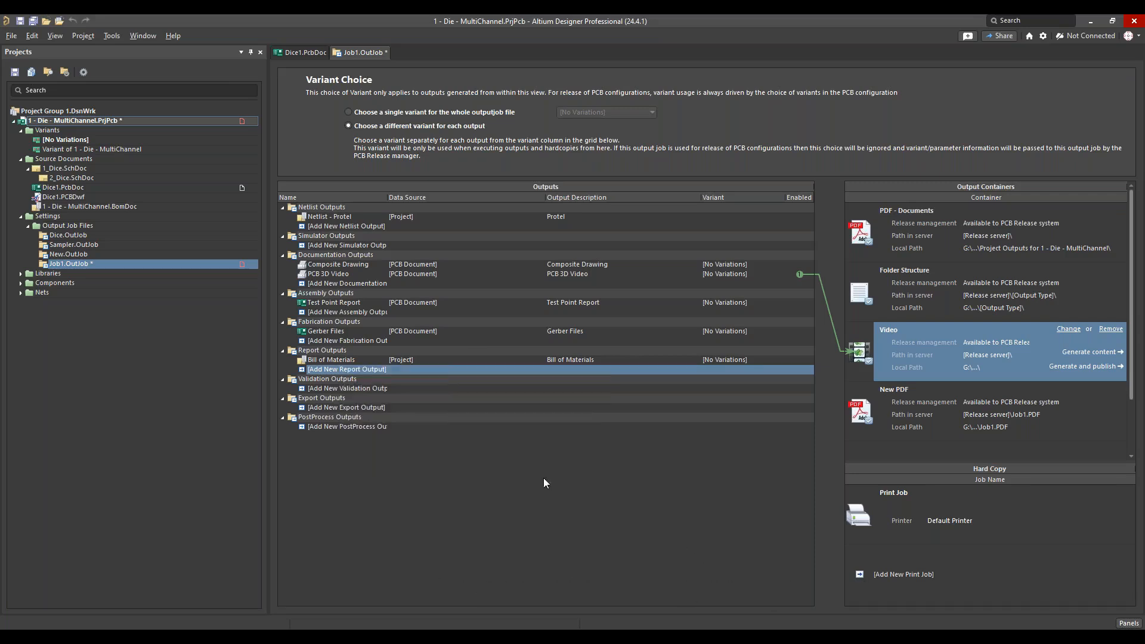
# - Enable the Bill of Materials output for both the Folder Structure and the PDF - Documents containers
pyautogui.click(319, 360)
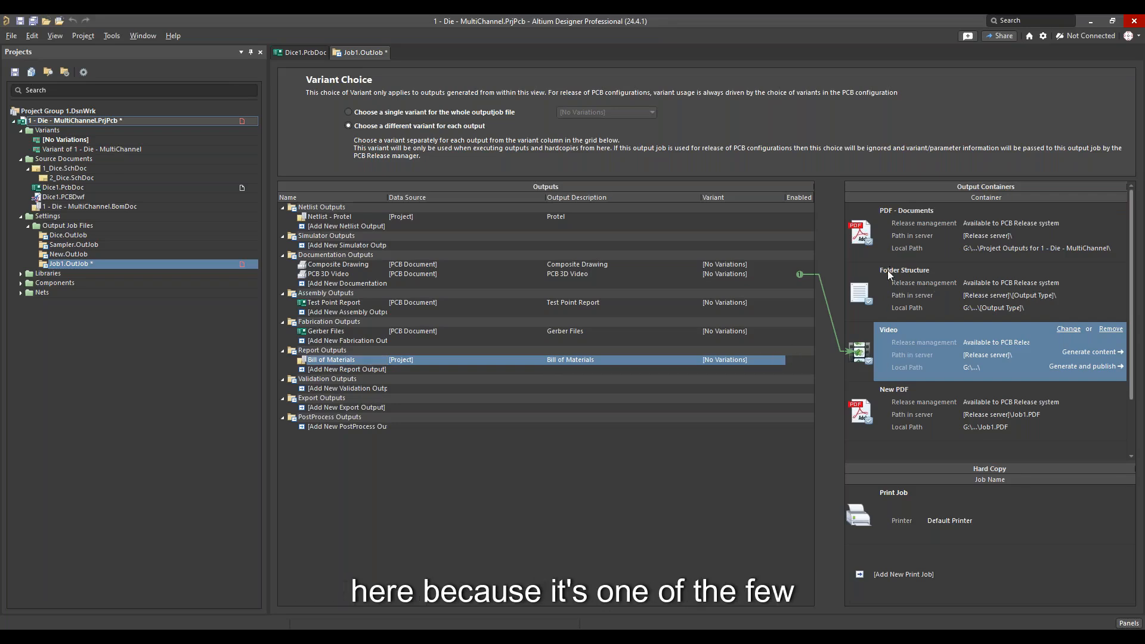
pyautogui.click(935, 284)
pyautogui.click(799, 360)
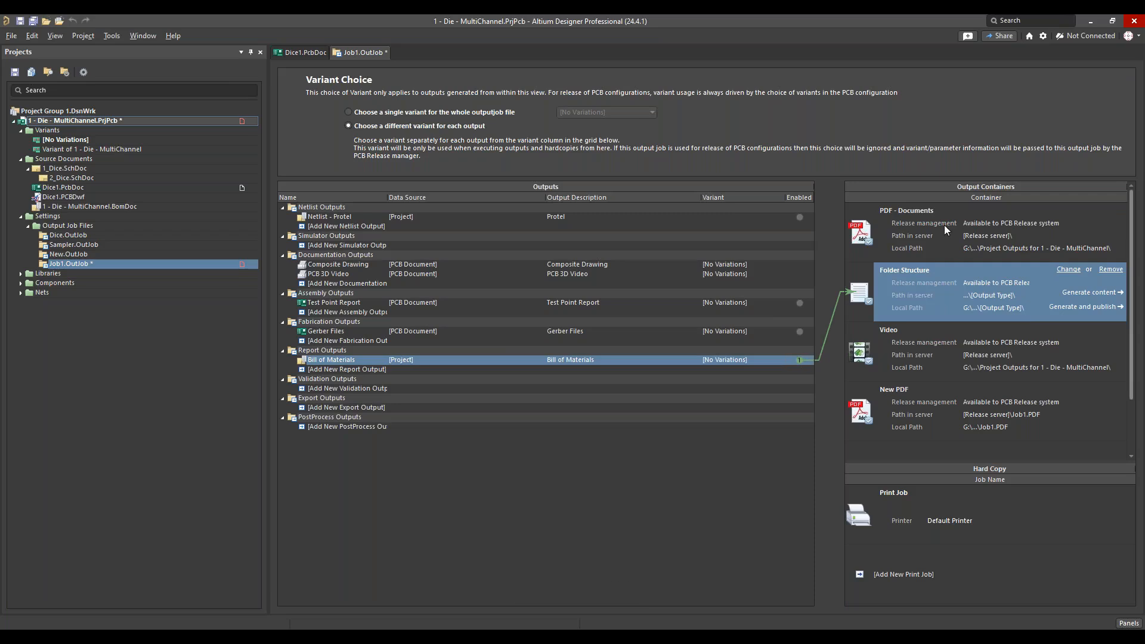
pyautogui.click(944, 228)
pyautogui.click(799, 360)
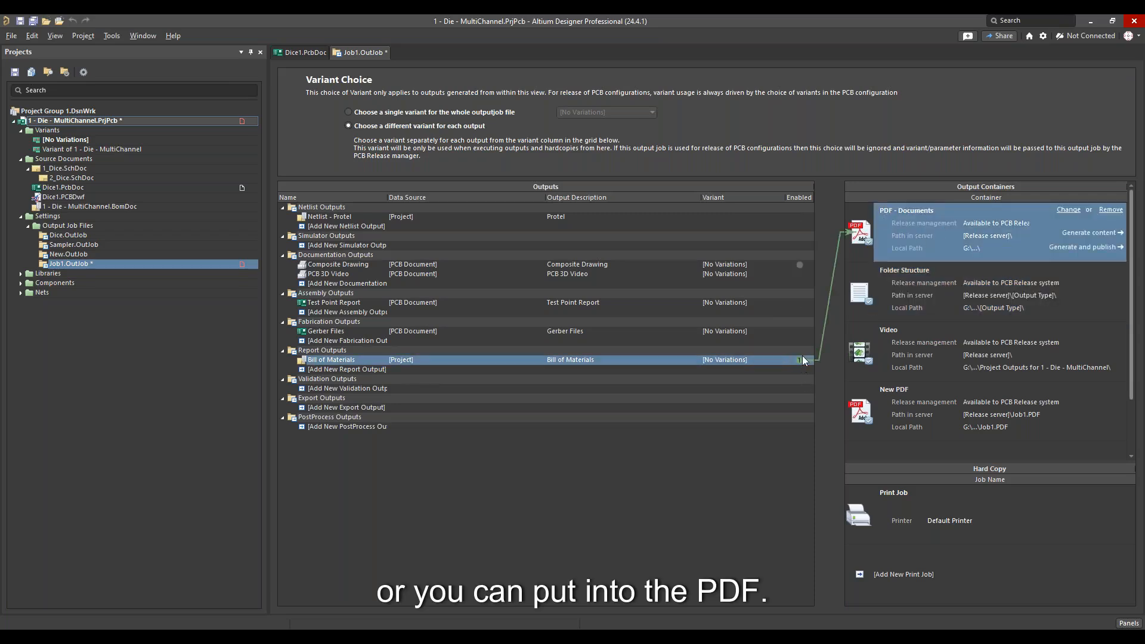
pyautogui.click(917, 268)
pyautogui.click(924, 238)
pyautogui.click(915, 277)
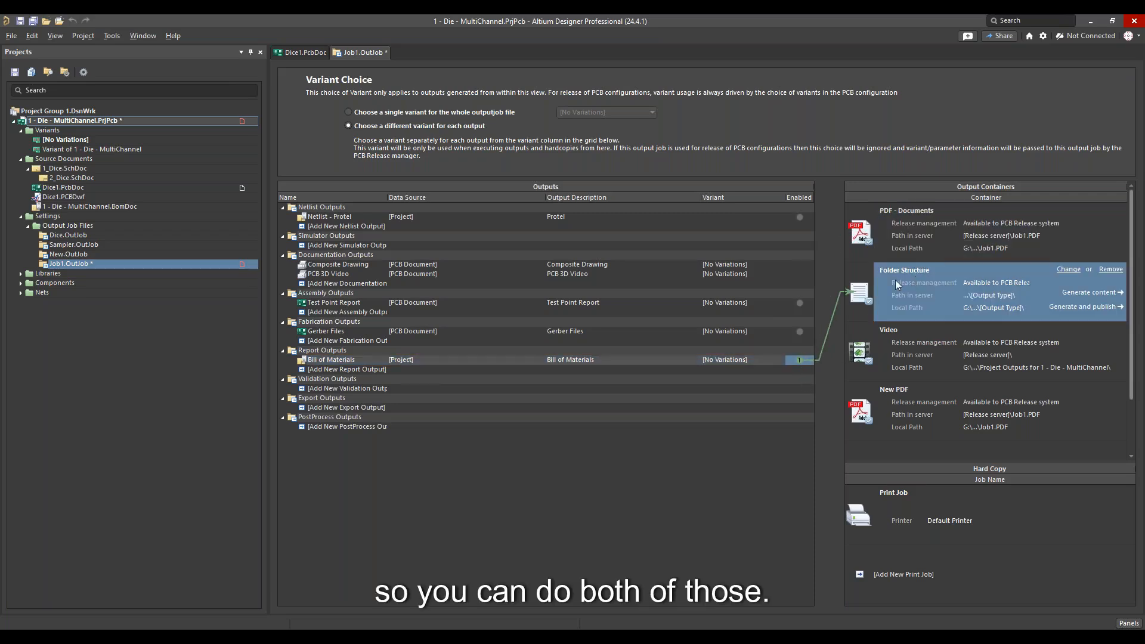
pyautogui.click(338, 369)
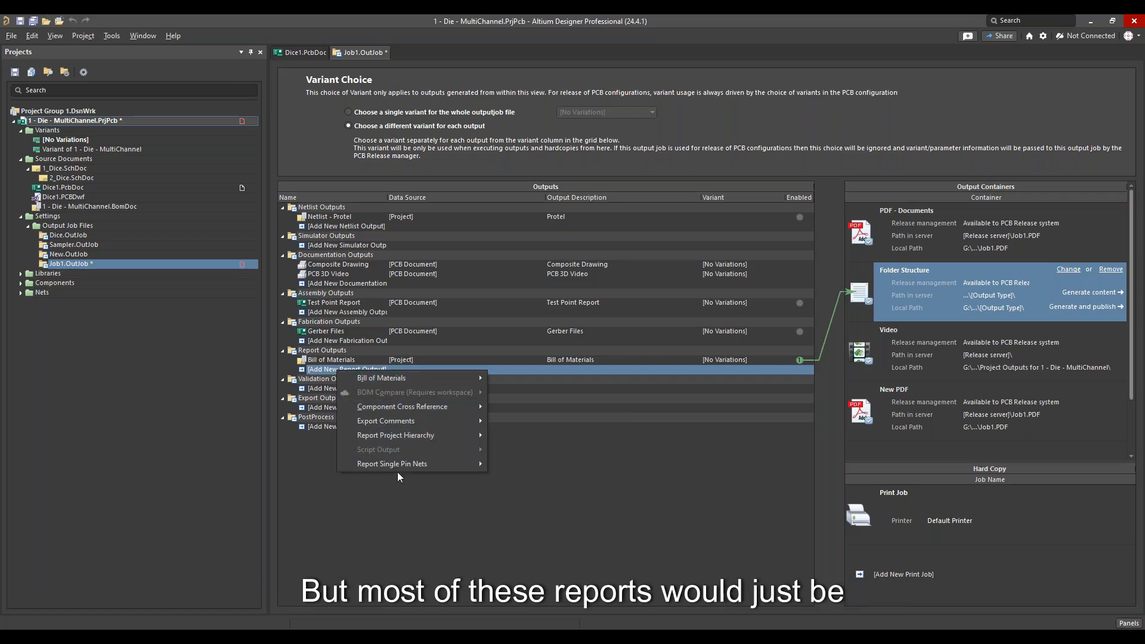
pyautogui.moveTo(402, 413)
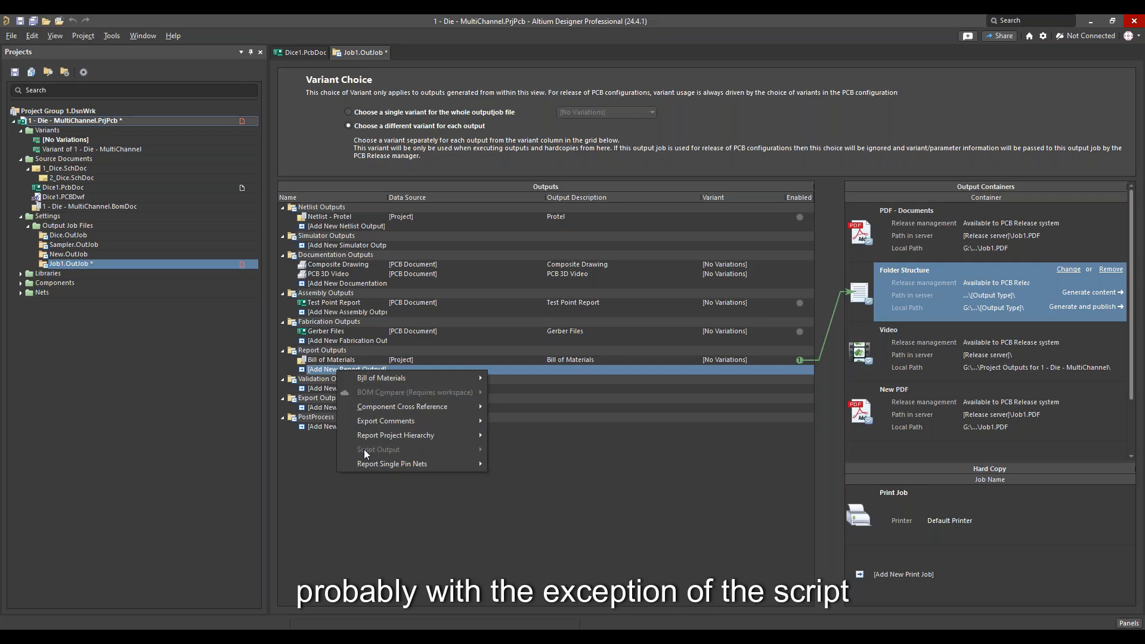
pyautogui.click(309, 452)
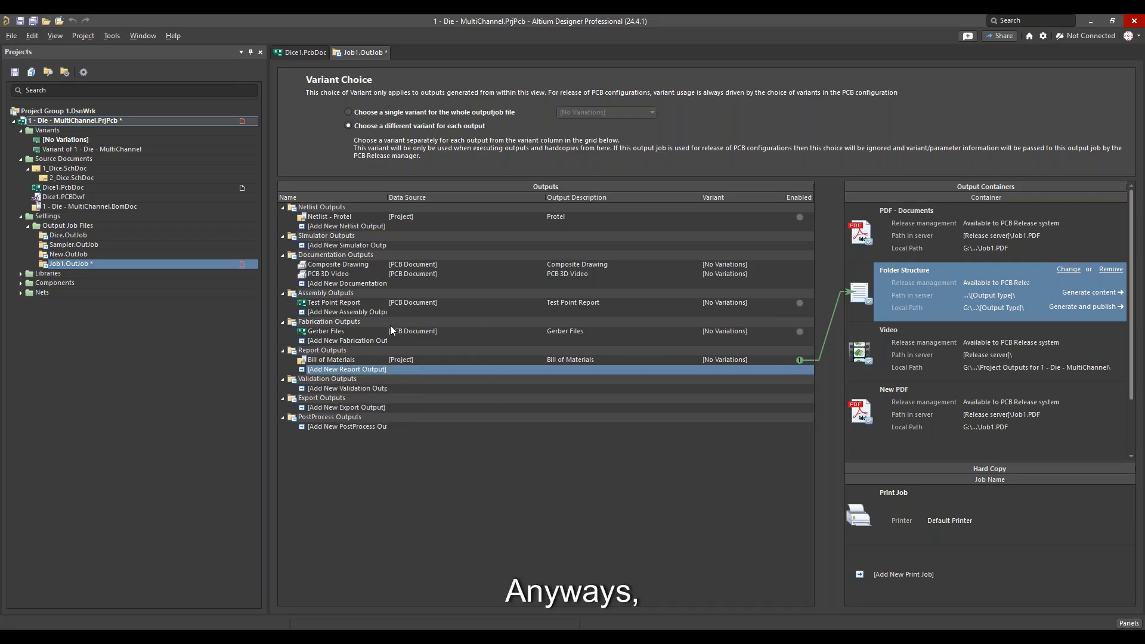
# - Add a Design Rules Check to the validation outputs with [PCB Document] as its data source
pyautogui.click(324, 390)
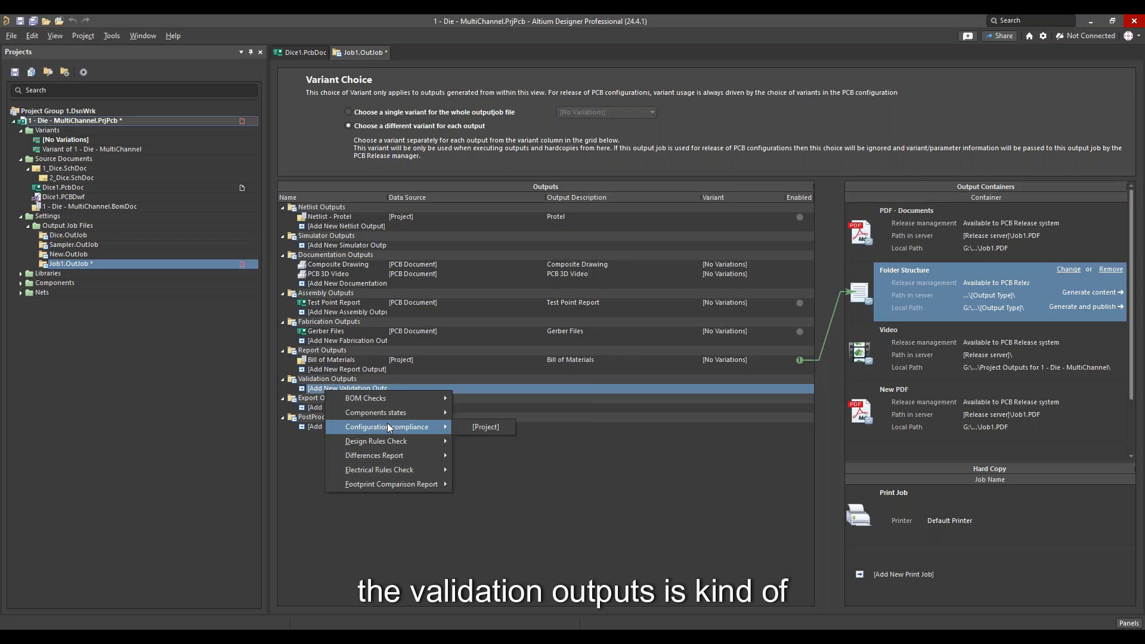
pyautogui.moveTo(401, 472)
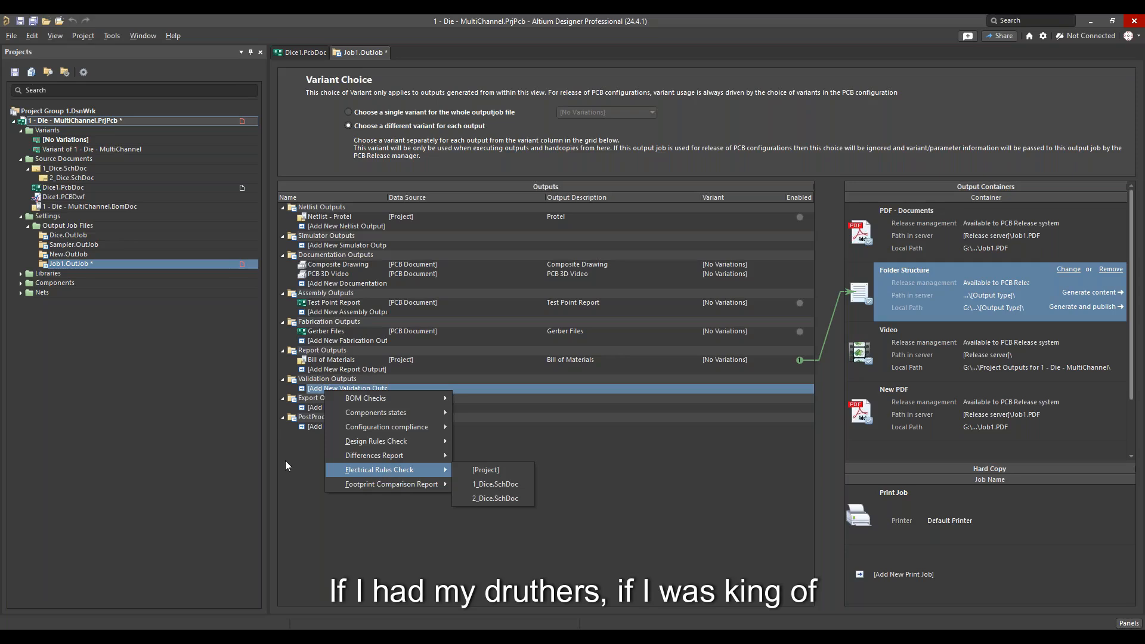
pyautogui.click(302, 451)
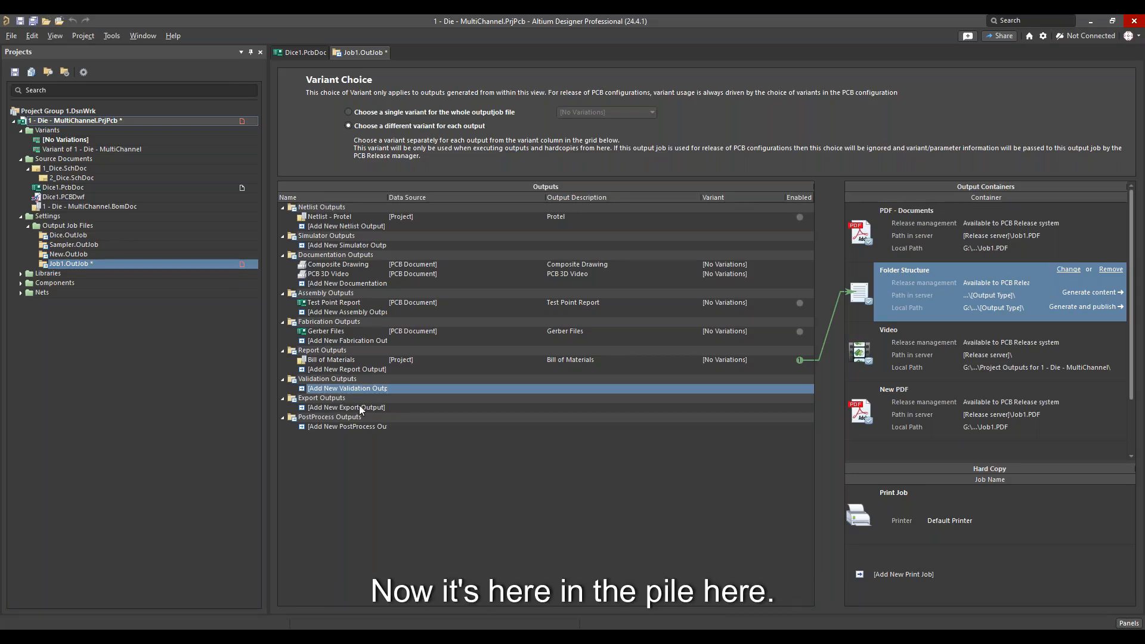
pyautogui.click(365, 388)
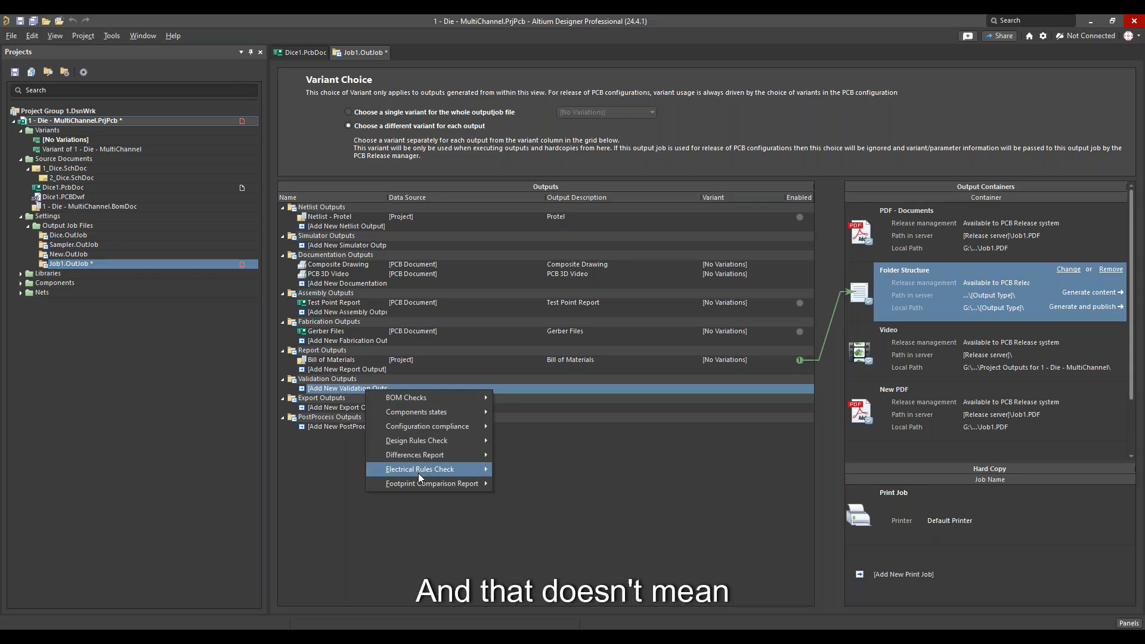
pyautogui.moveTo(427, 440)
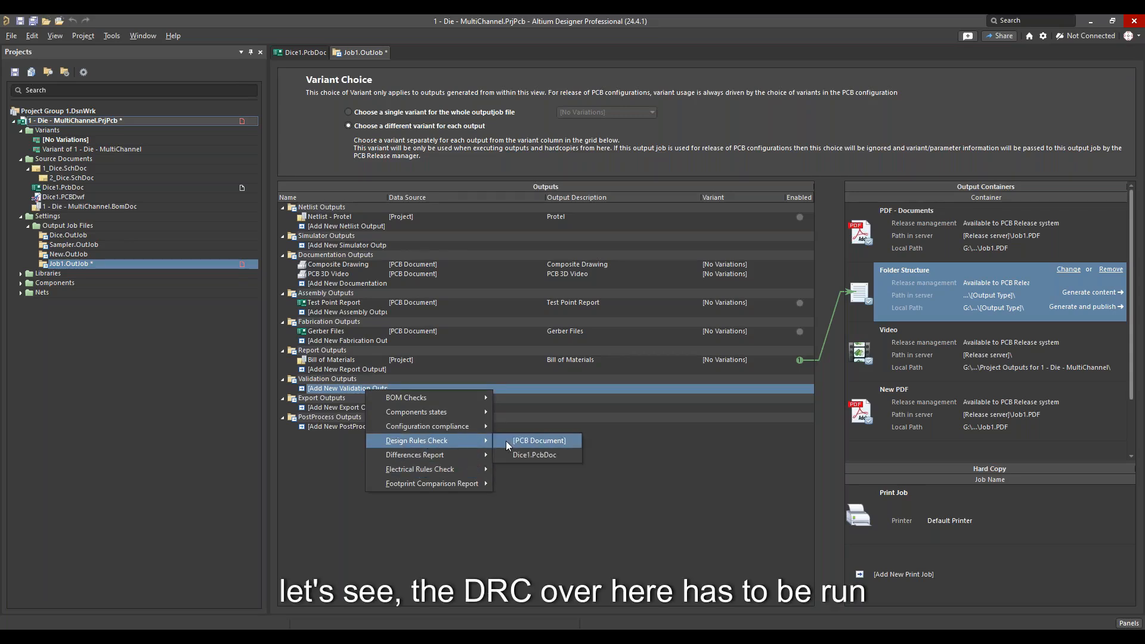
pyautogui.click(516, 442)
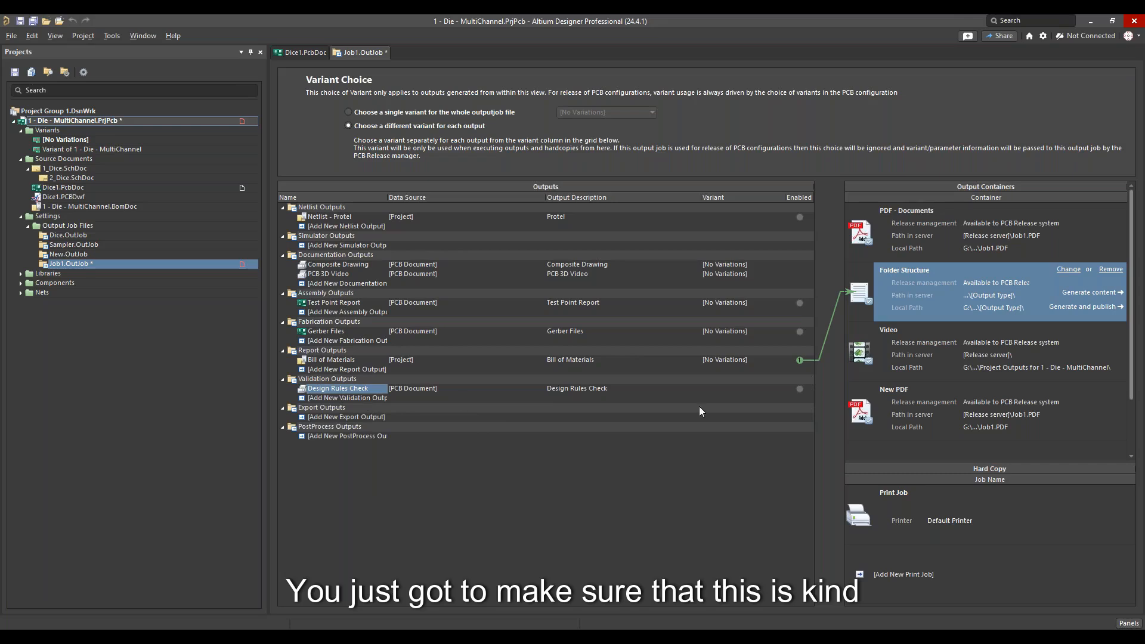
# - Reorder the Folder Structure container's outputs so Design Rules Check runs first and Bill of Materials second
pyautogui.click(800, 359)
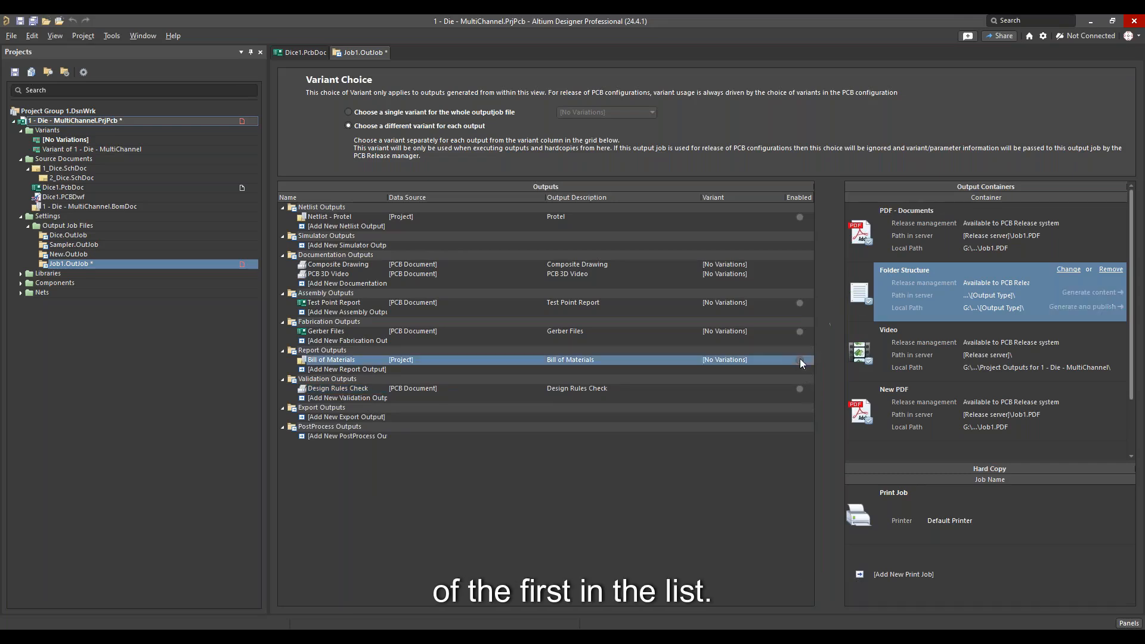
pyautogui.click(800, 388)
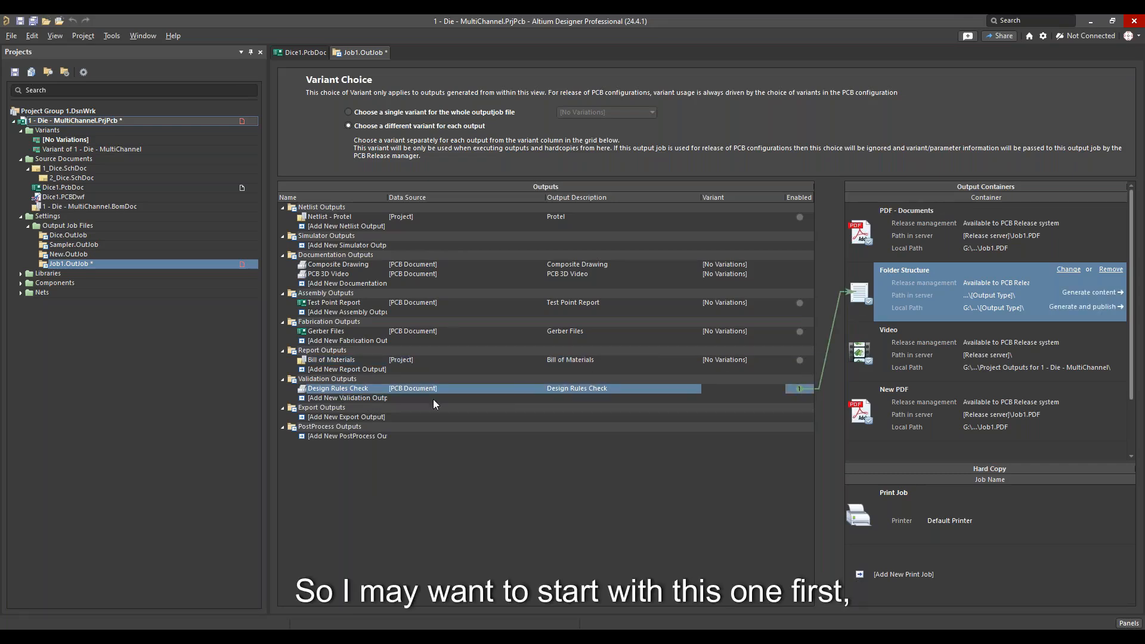
pyautogui.click(799, 359)
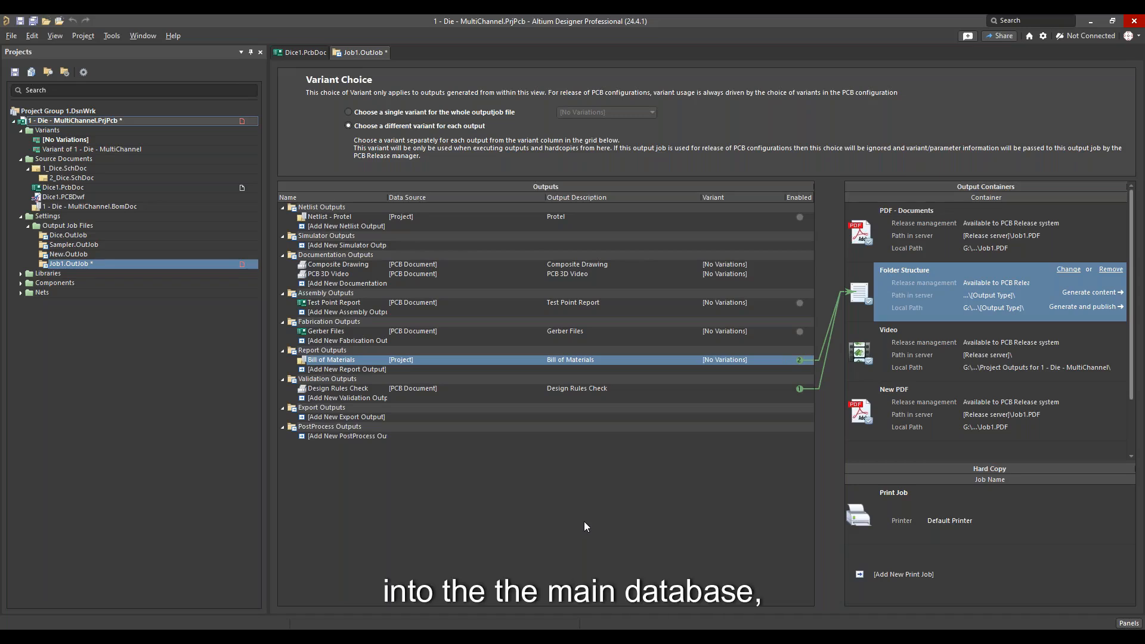
# - Examine the output types and data sources offered for the validation, export and post-process outputs without adding any
pyautogui.click(345, 398)
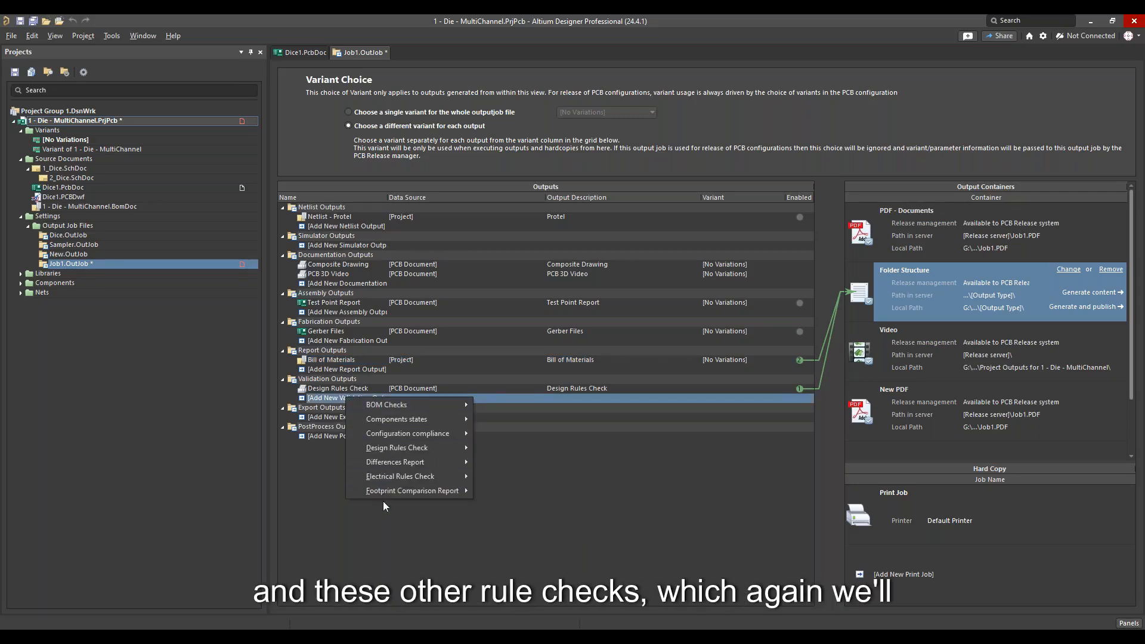
pyautogui.moveTo(413, 419)
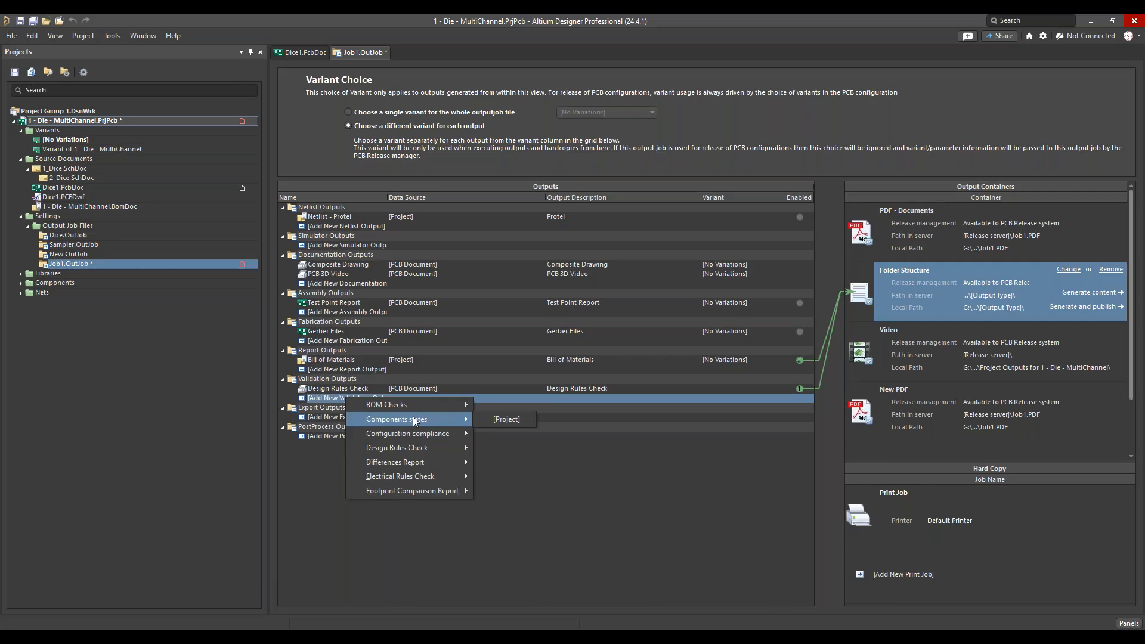
pyautogui.click(316, 480)
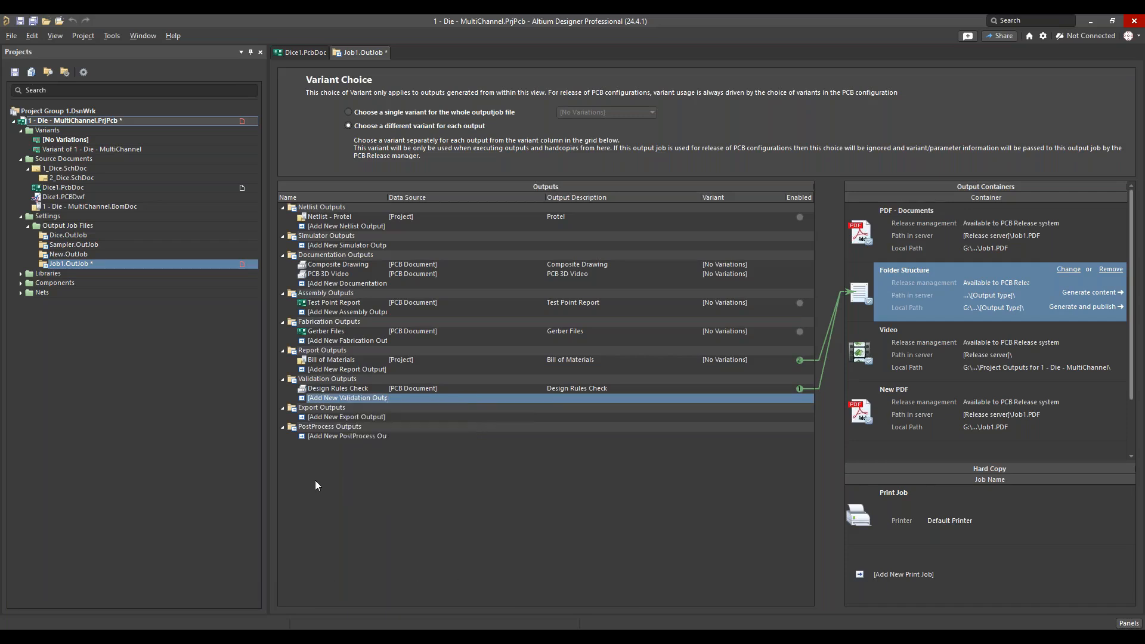
pyautogui.click(332, 417)
pyautogui.moveTo(416, 183)
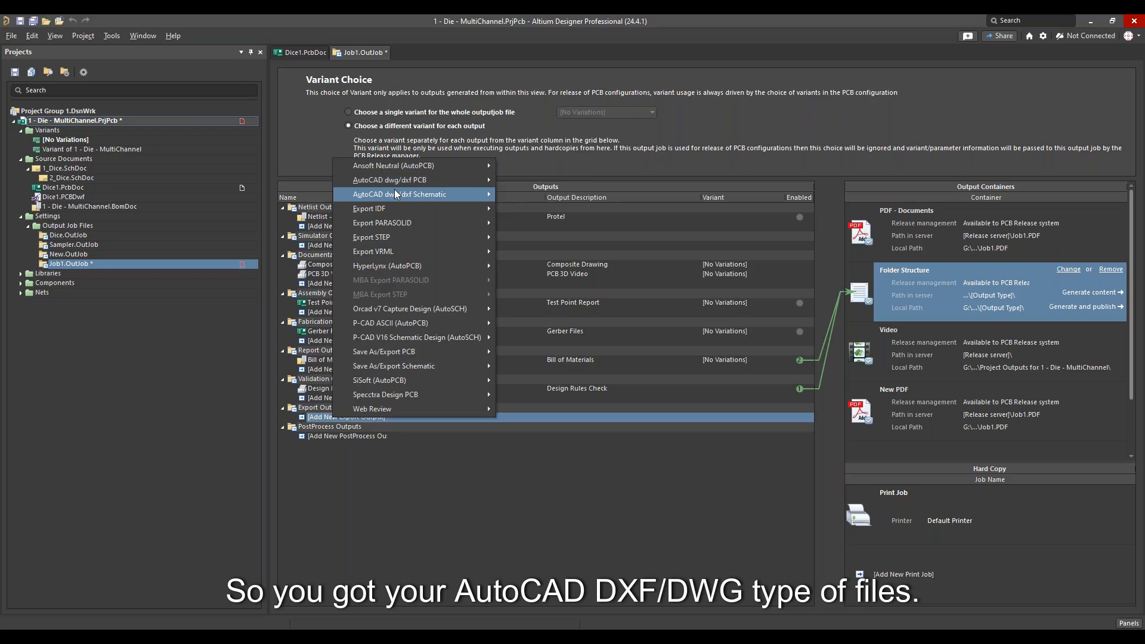
pyautogui.moveTo(388, 208)
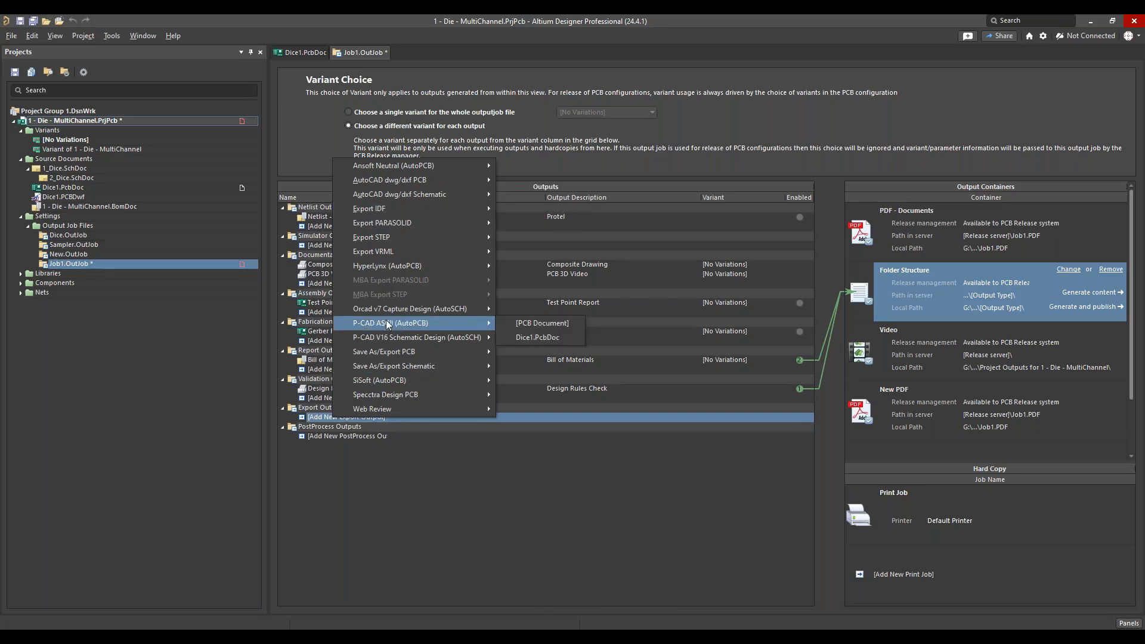
pyautogui.moveTo(393, 339)
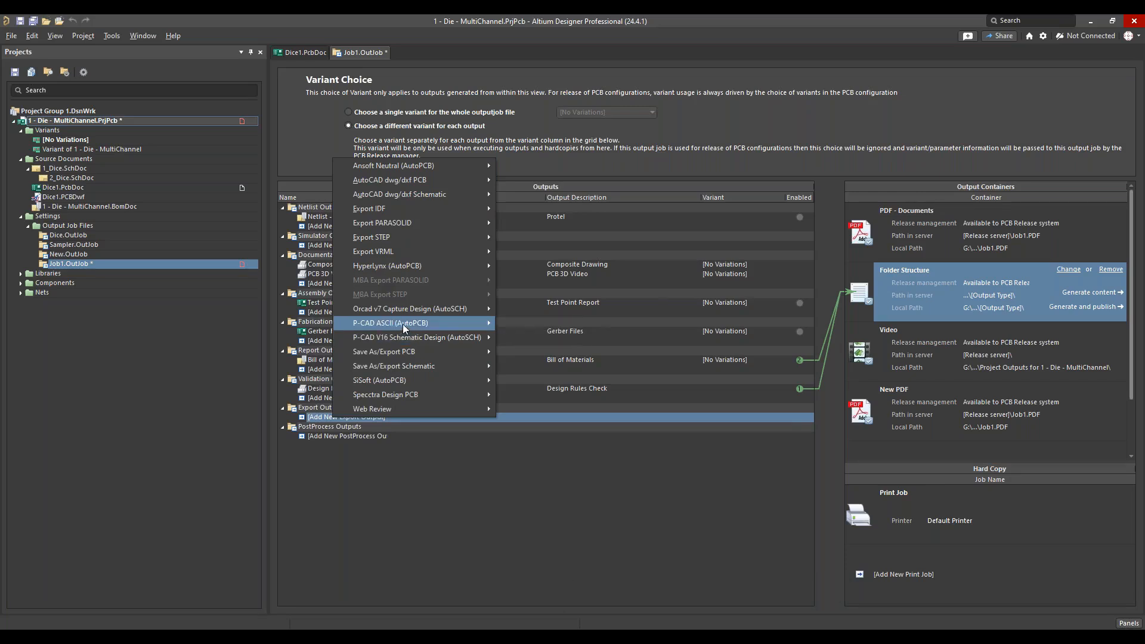
pyautogui.moveTo(411, 310)
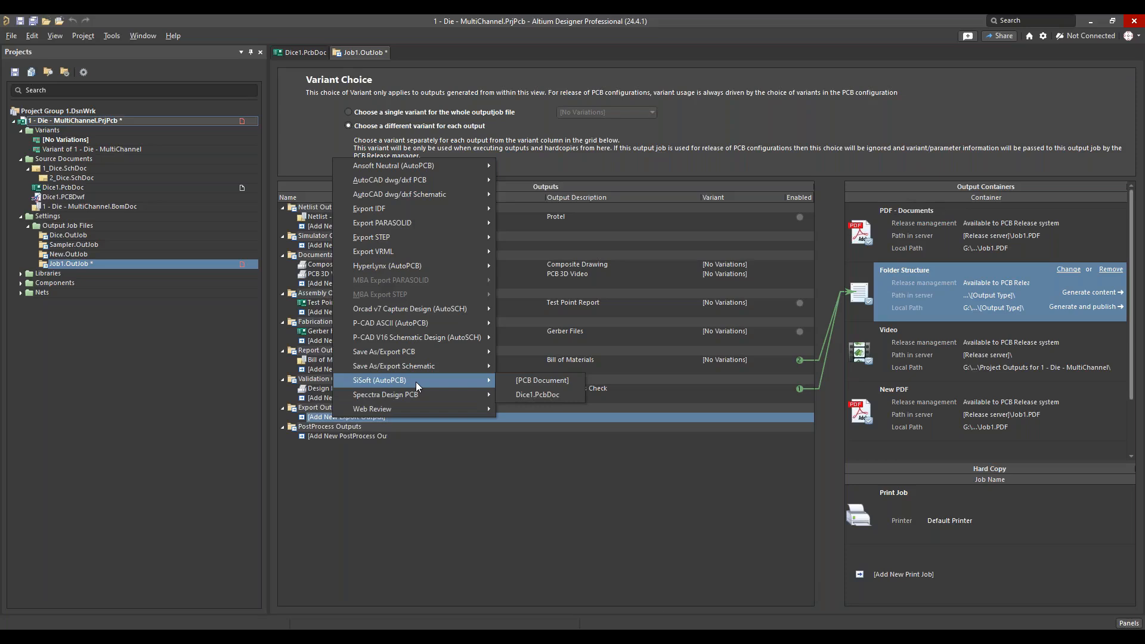
pyautogui.click(378, 479)
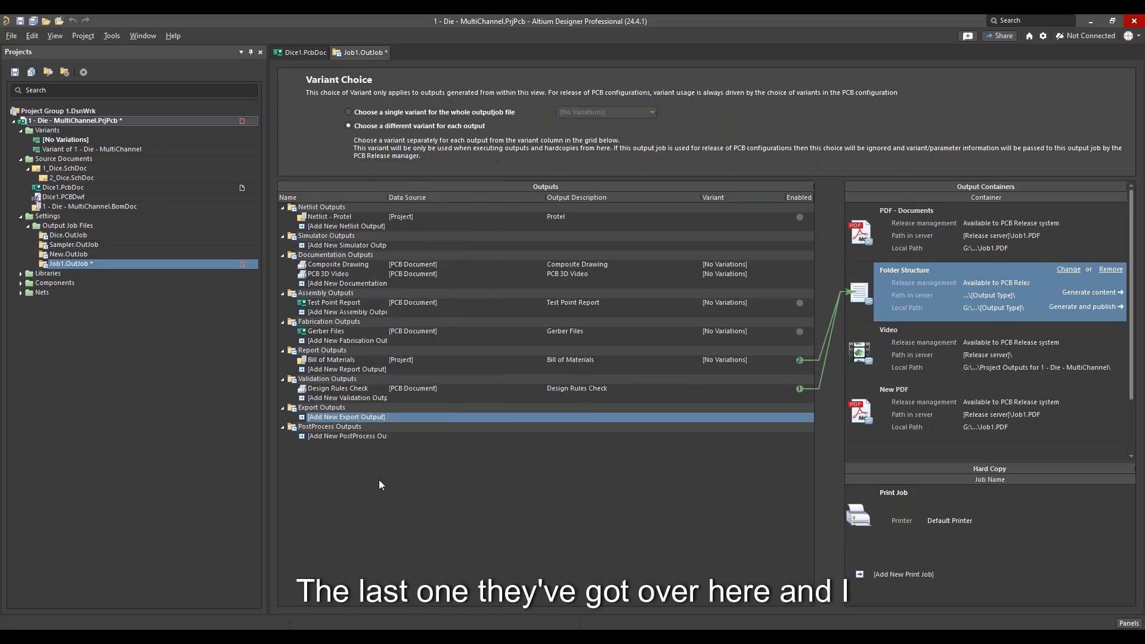
pyautogui.click(370, 436)
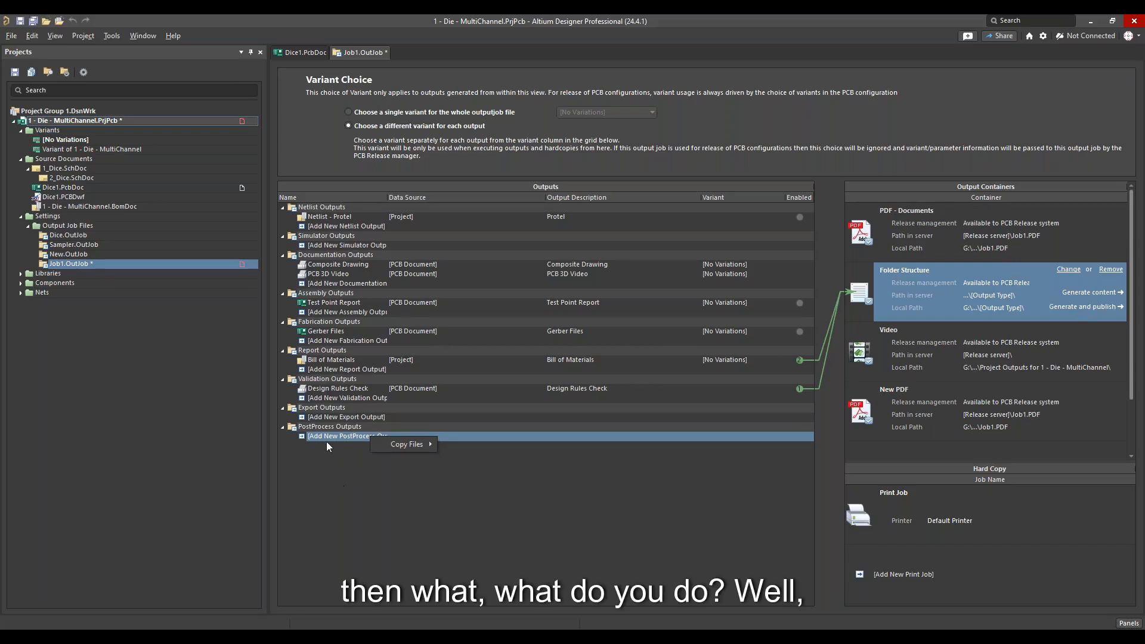
pyautogui.moveTo(380, 446)
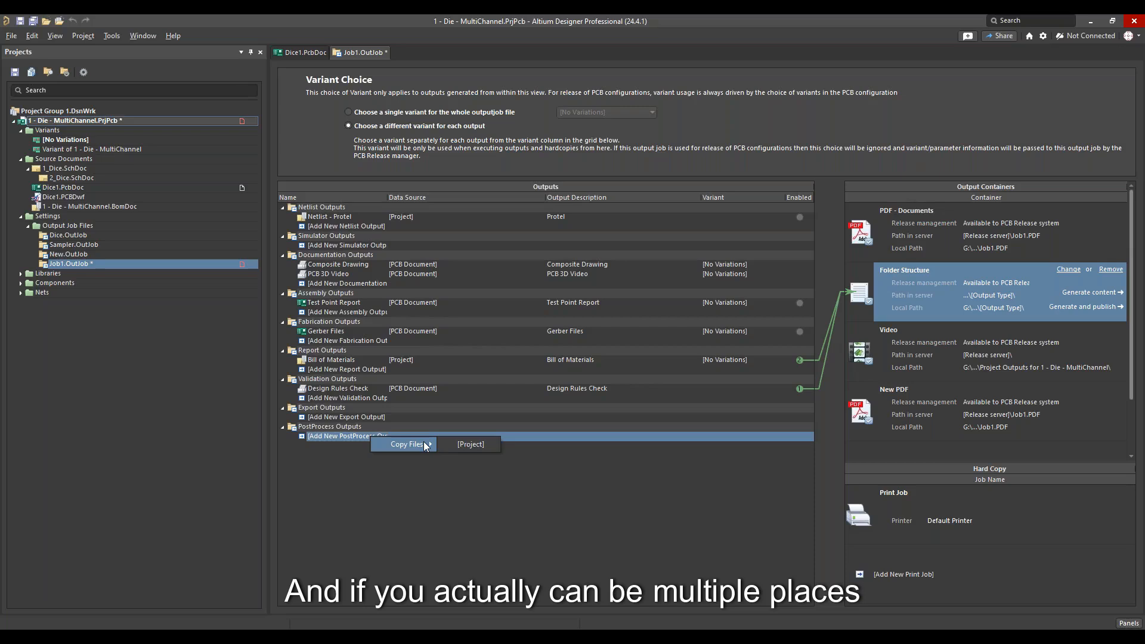
pyautogui.click(324, 465)
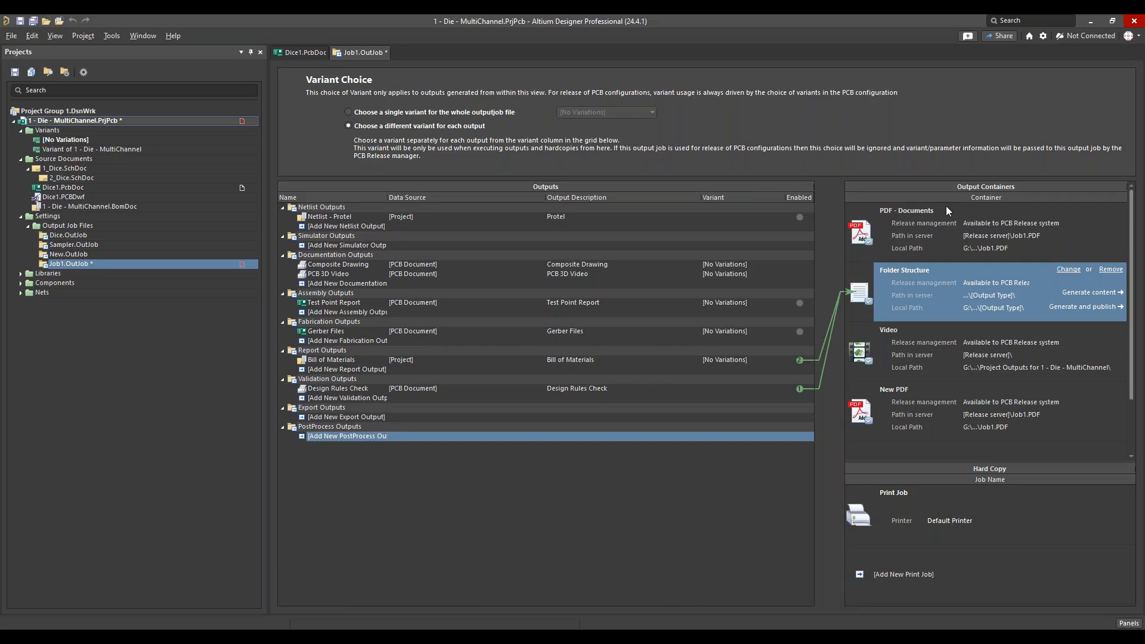
# - Enable the Design Rules Check and Composite Drawing outputs for the PDF - Documents container
pyautogui.click(950, 221)
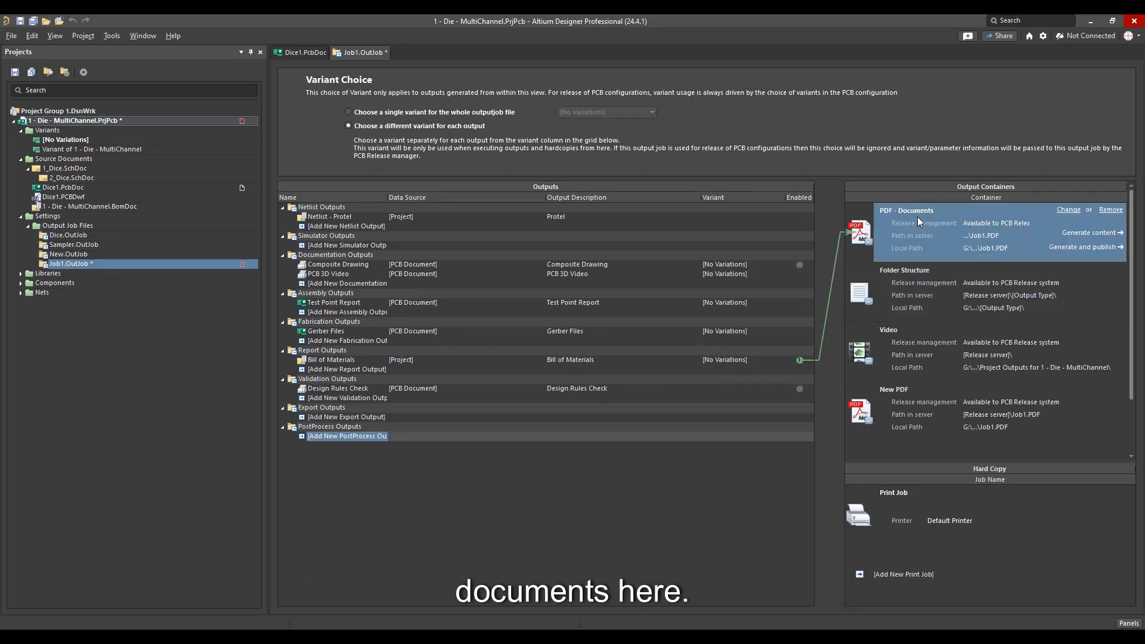
pyautogui.click(799, 389)
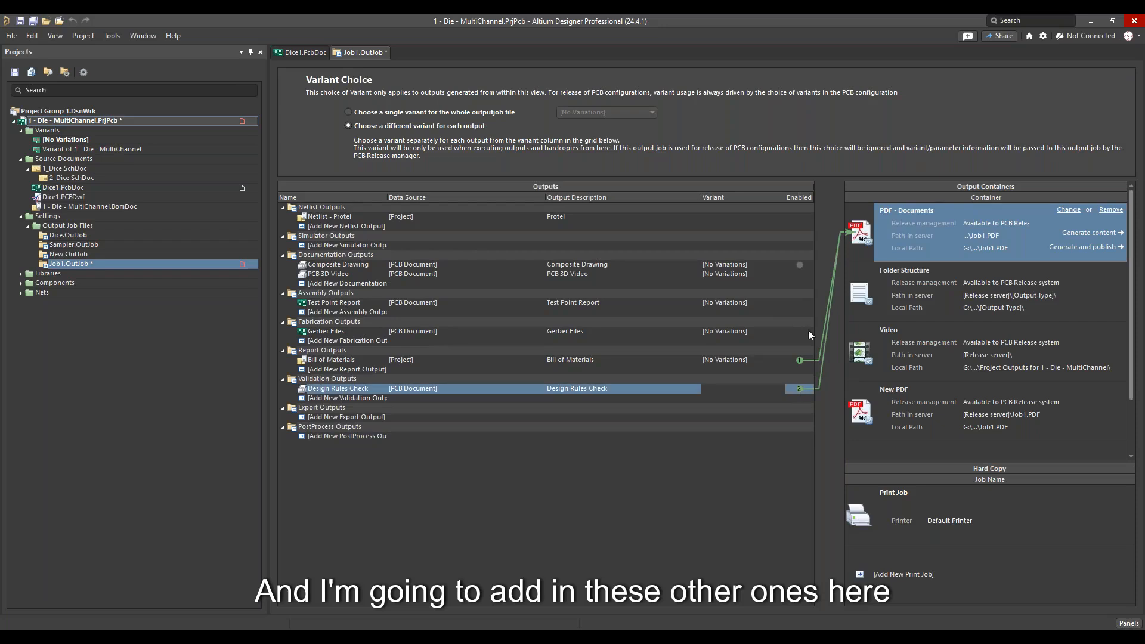
pyautogui.click(799, 265)
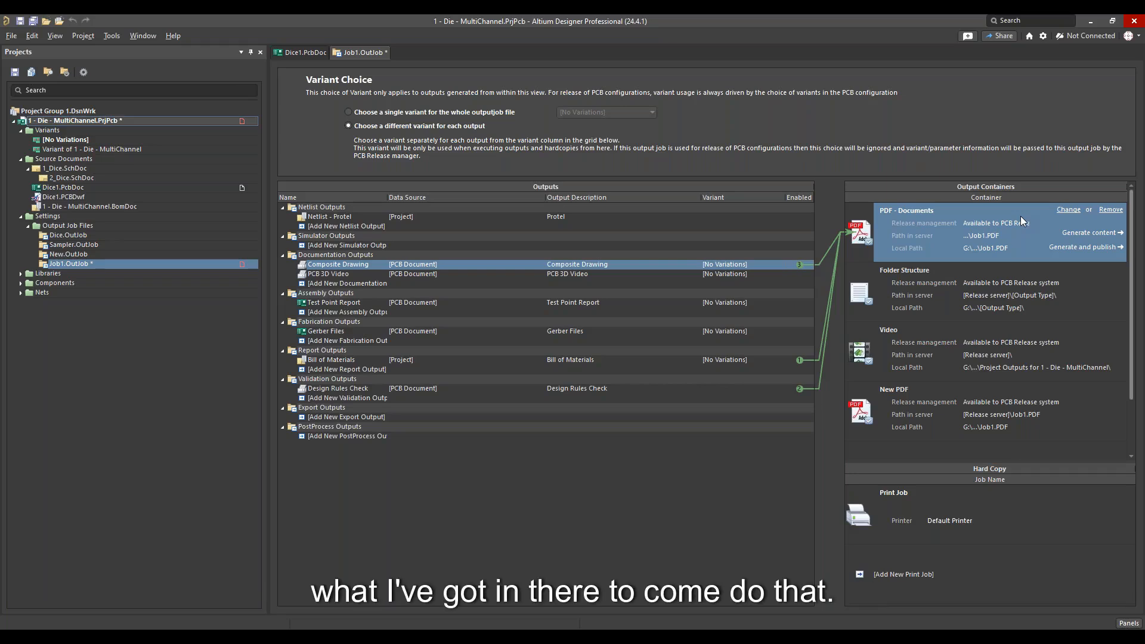
# - Open the PDF - Documents container settings and set its base path to [Manually Managed] with a relative path in the project directory
pyautogui.click(1067, 210)
pyautogui.moveTo(464, 325); pyautogui.dragTo(467, 483)
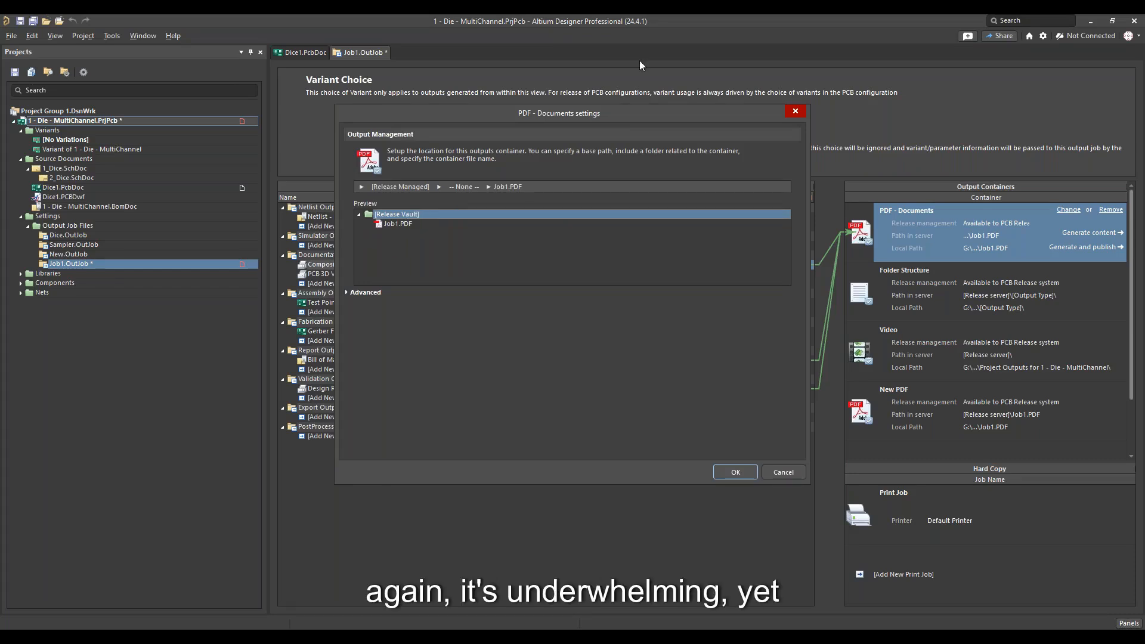
pyautogui.moveTo(637, 113); pyautogui.dragTo(580, 114)
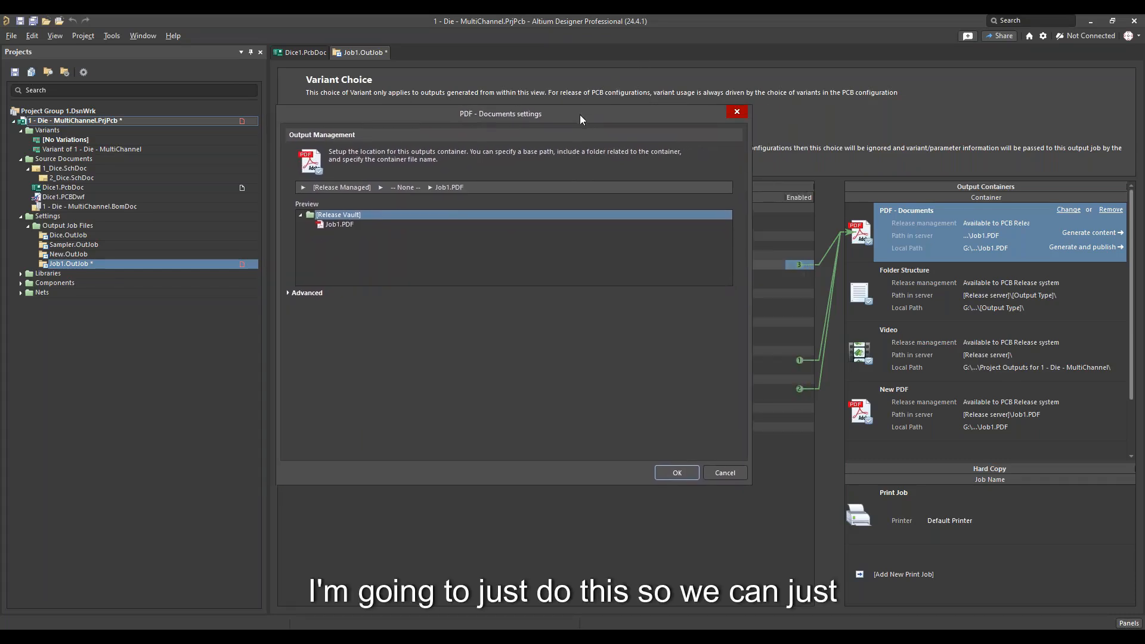
pyautogui.moveTo(751, 483); pyautogui.dragTo(832, 526)
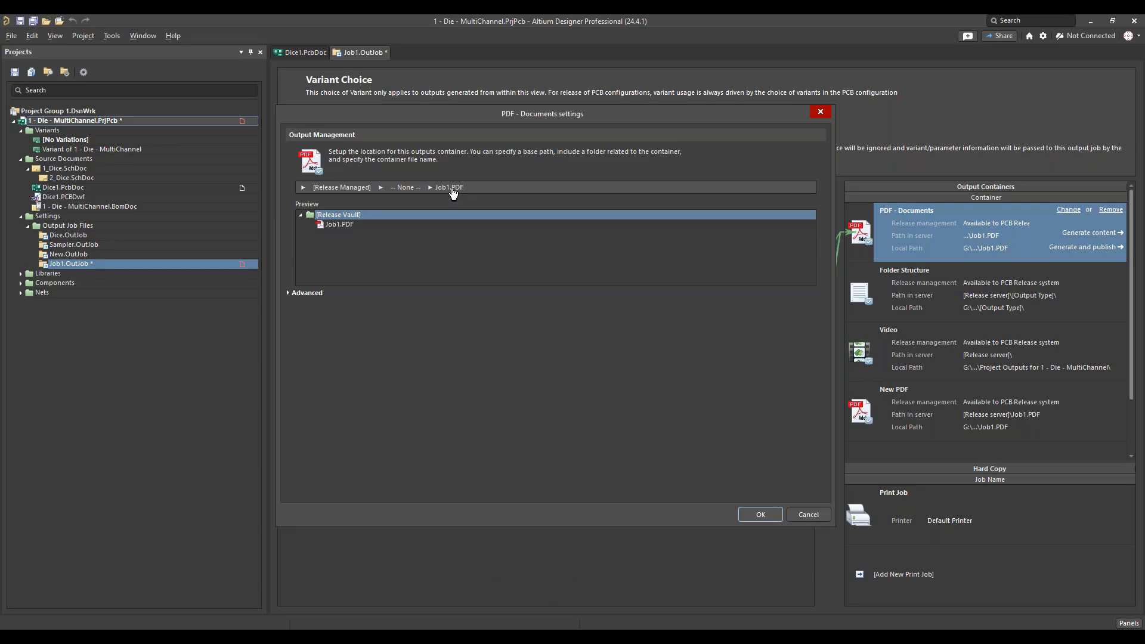
pyautogui.click(342, 187)
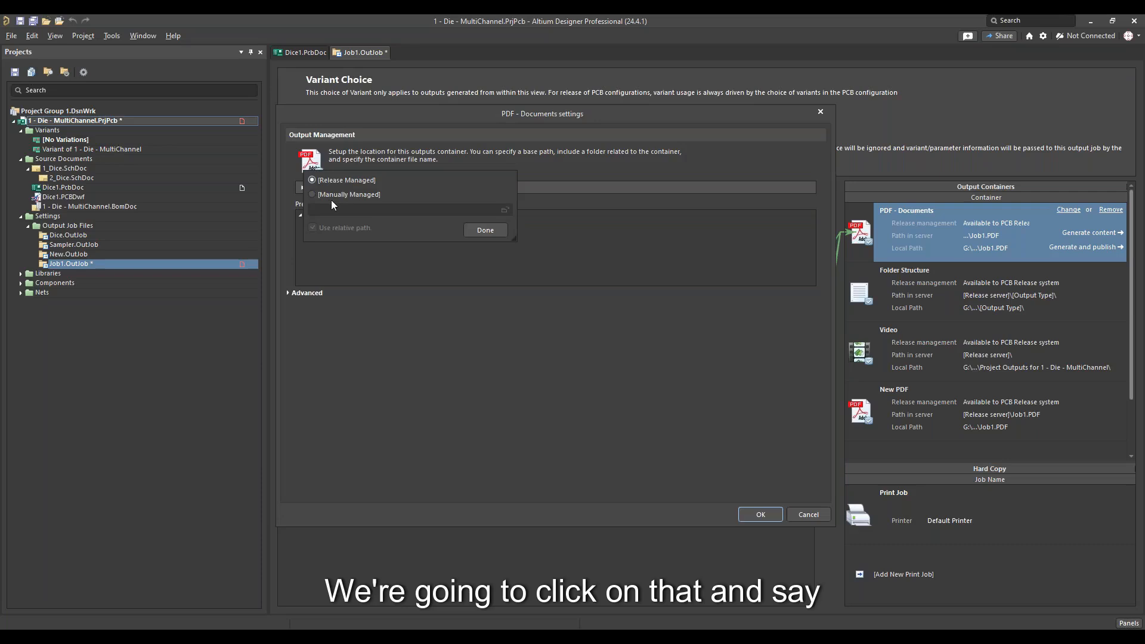
pyautogui.click(311, 195)
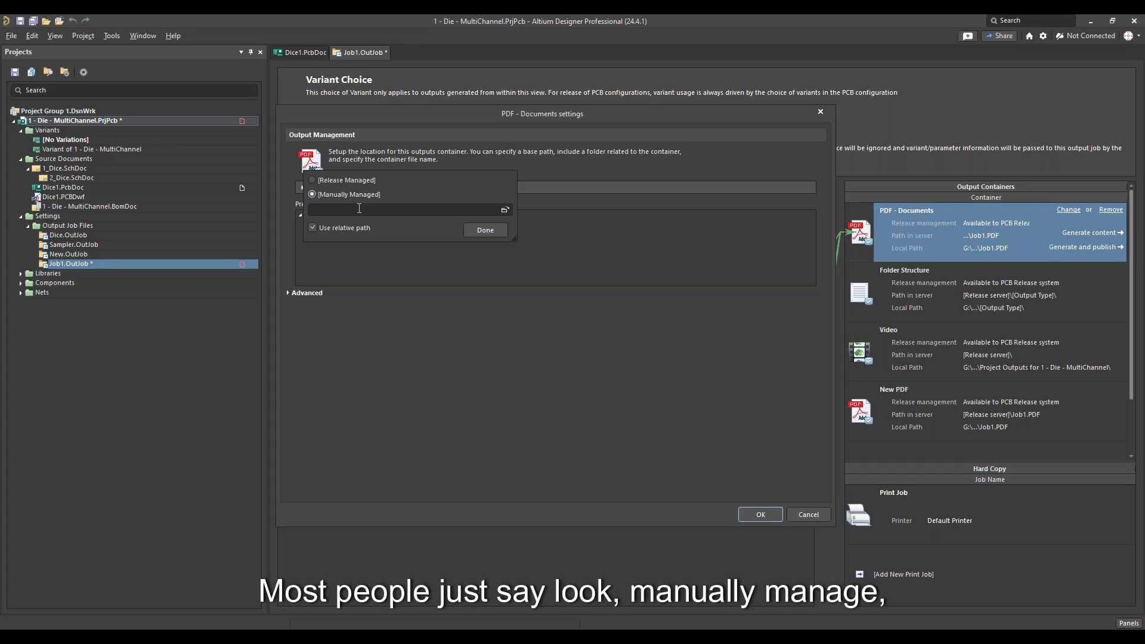
pyautogui.click(473, 231)
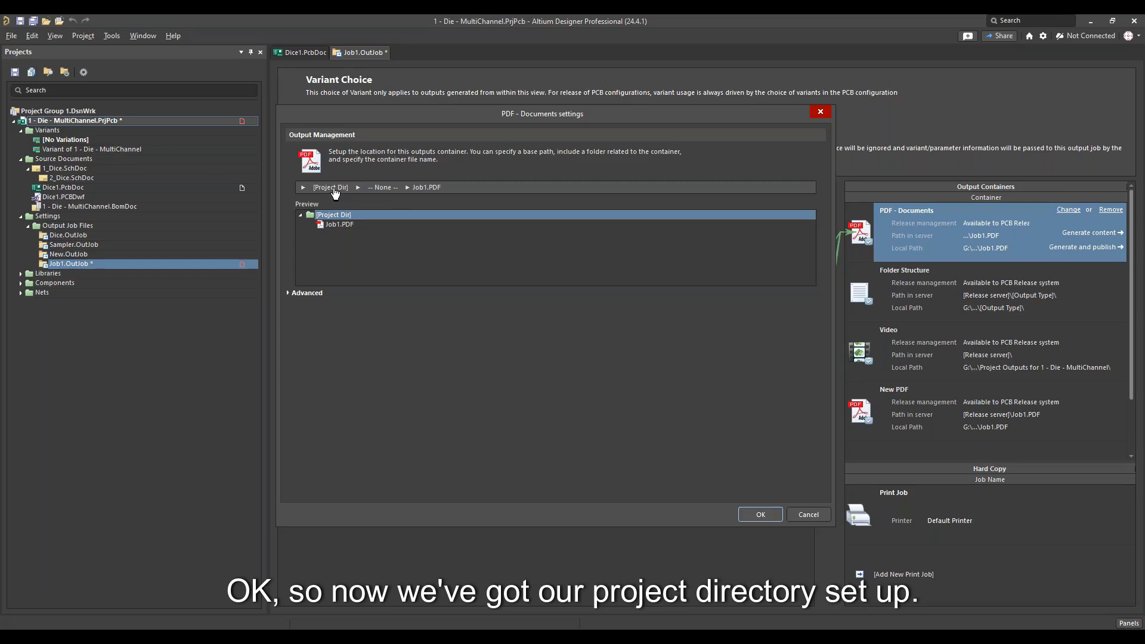
# - Open the PDF file naming options and examine the system parameters offered for a custom name on separate output files
pyautogui.click(428, 189)
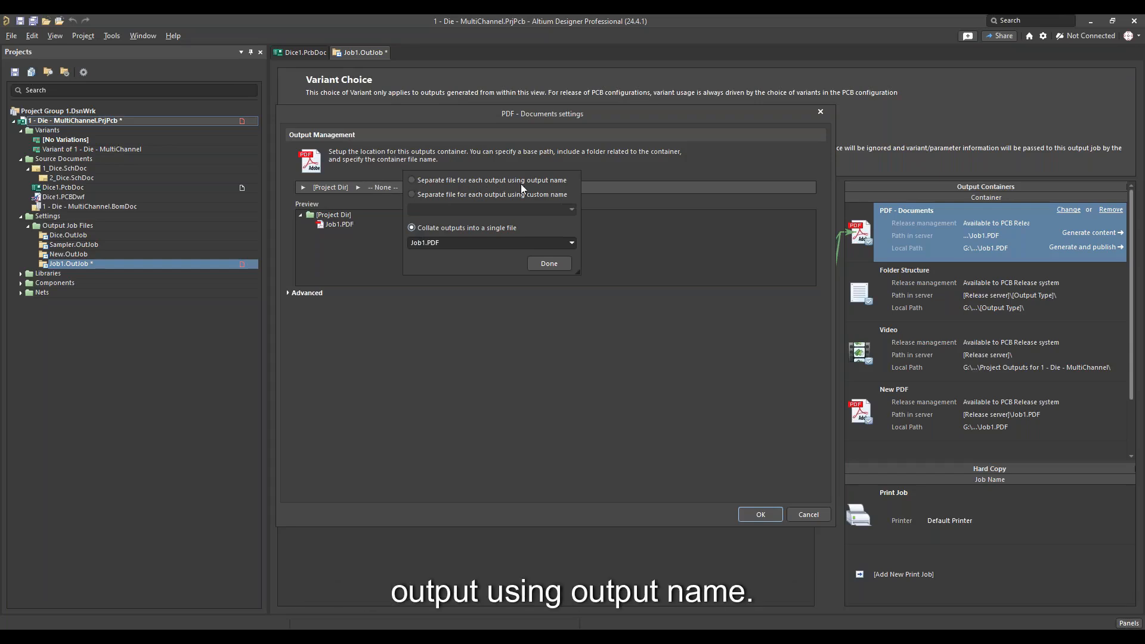
pyautogui.click(413, 194)
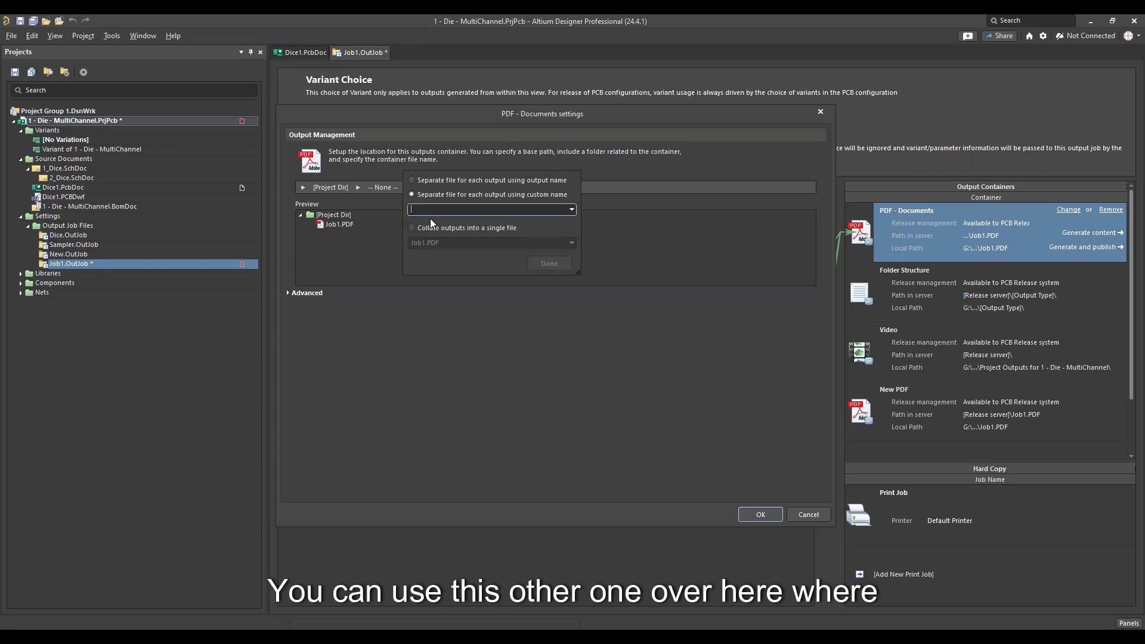
pyautogui.click(572, 209)
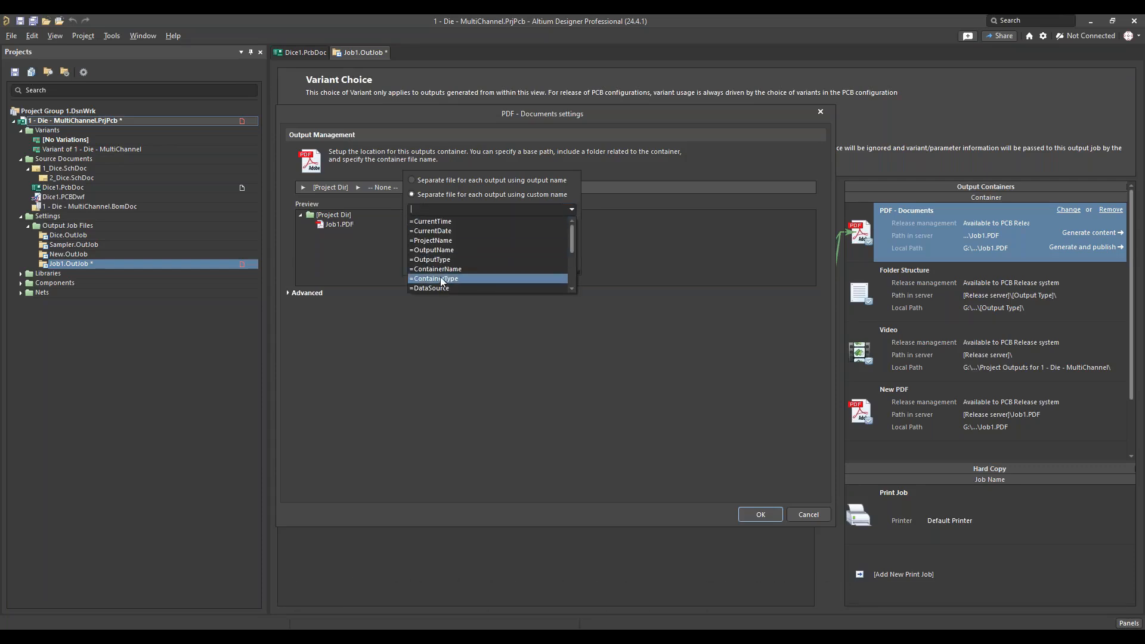
pyautogui.scroll(-2, 445, 257)
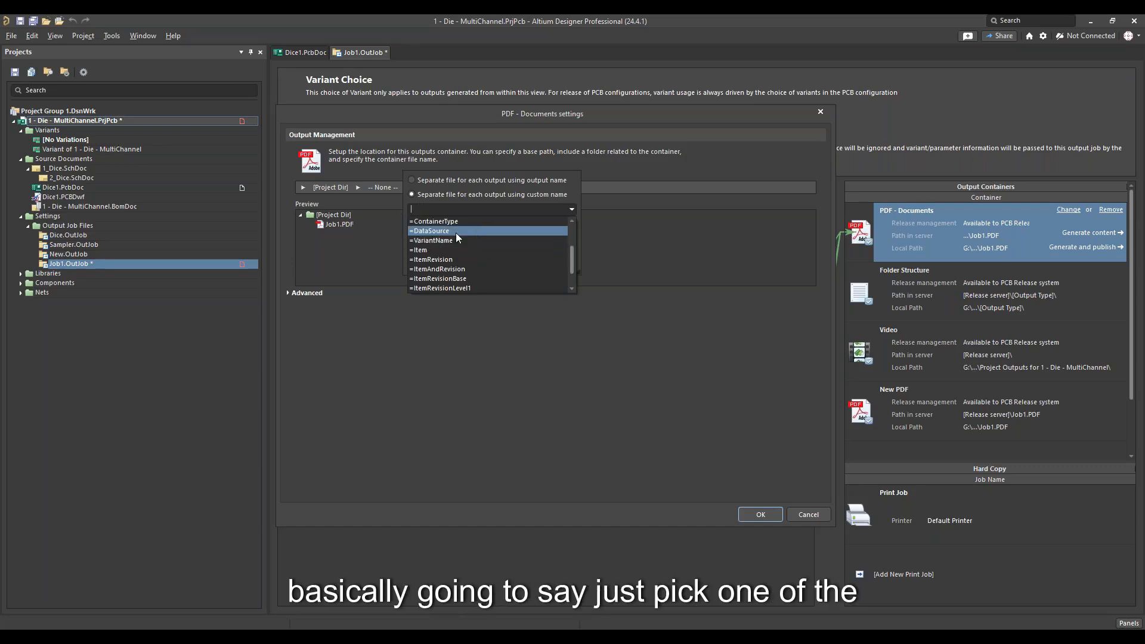
pyautogui.scroll(2, 463, 223)
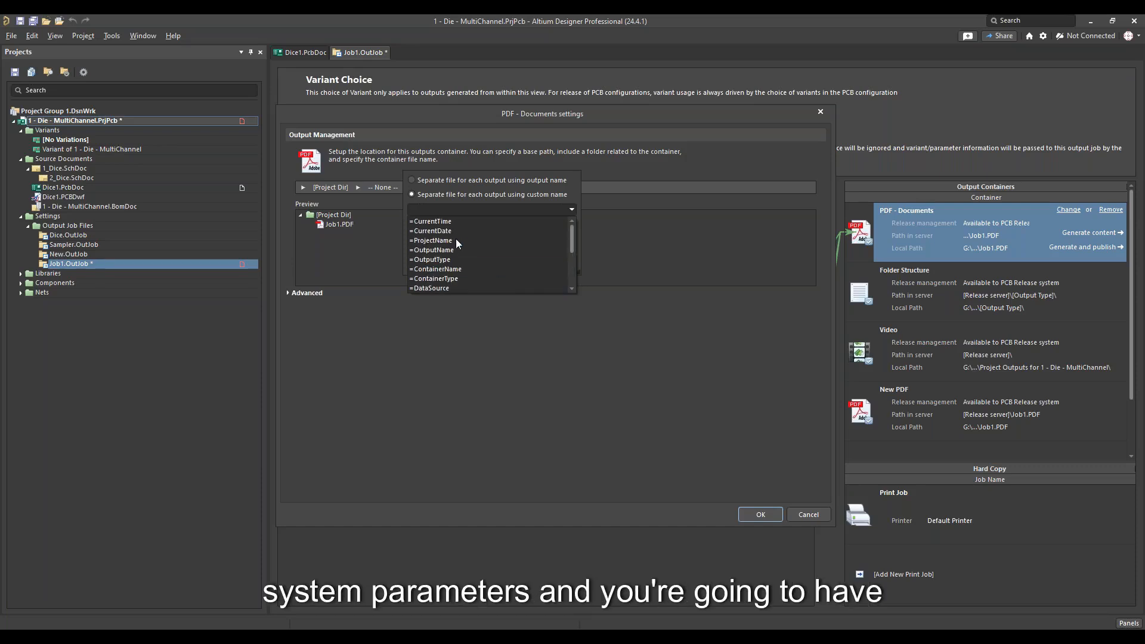
# - Try building a custom file name from REV+ and the =CurrentTime parameter, and clear the entry
pyautogui.click(460, 209)
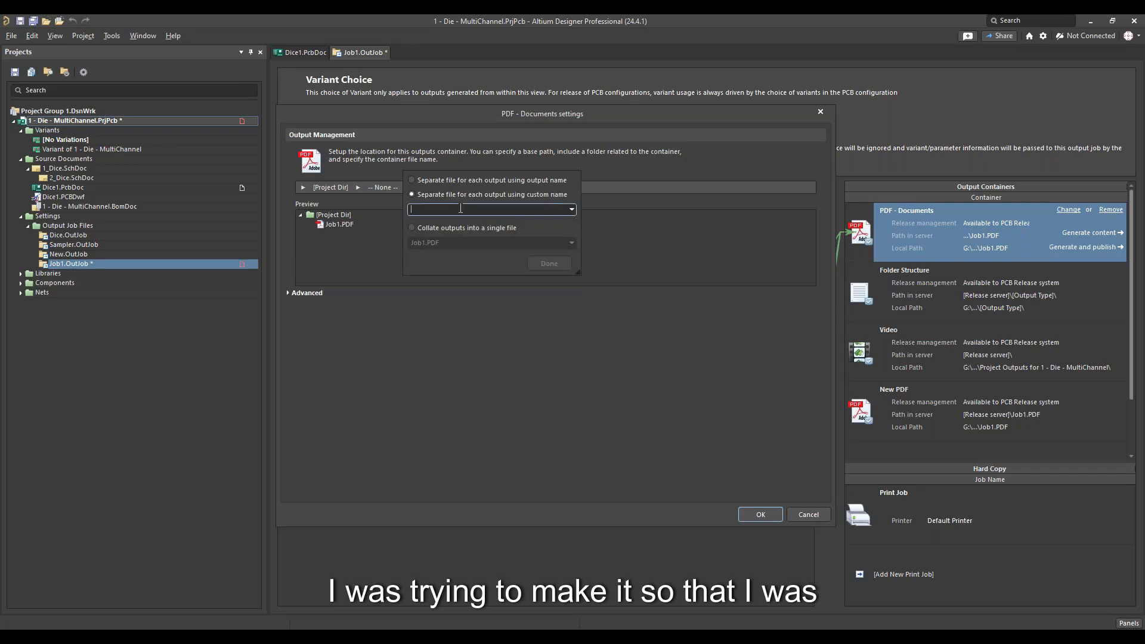
pyautogui.write('RE')
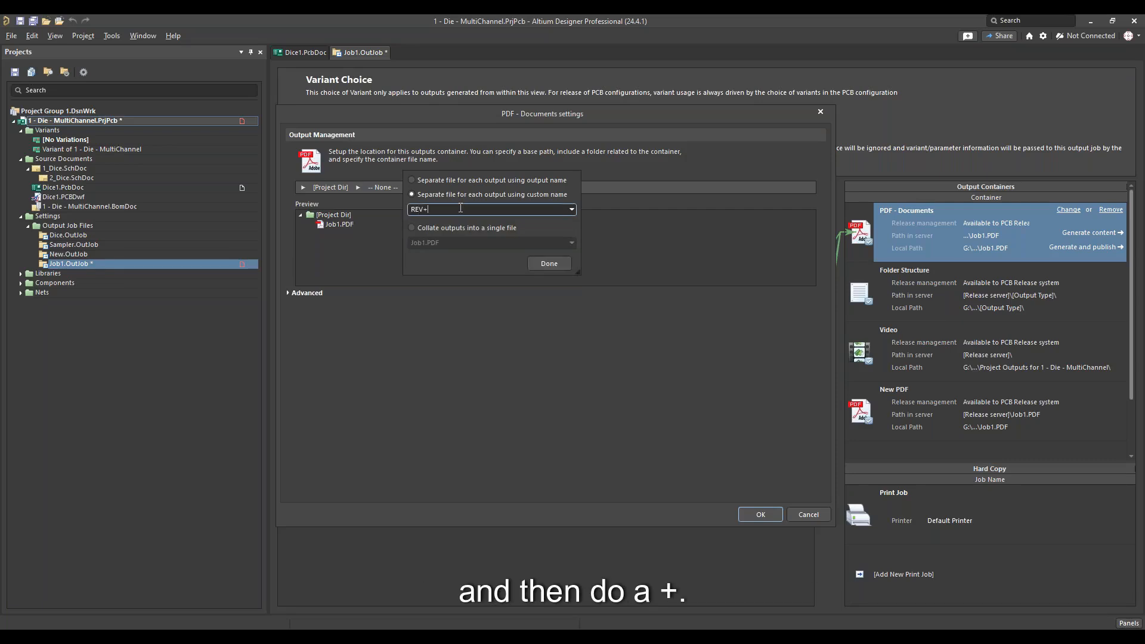
pyautogui.write('V+')
pyautogui.click(572, 209)
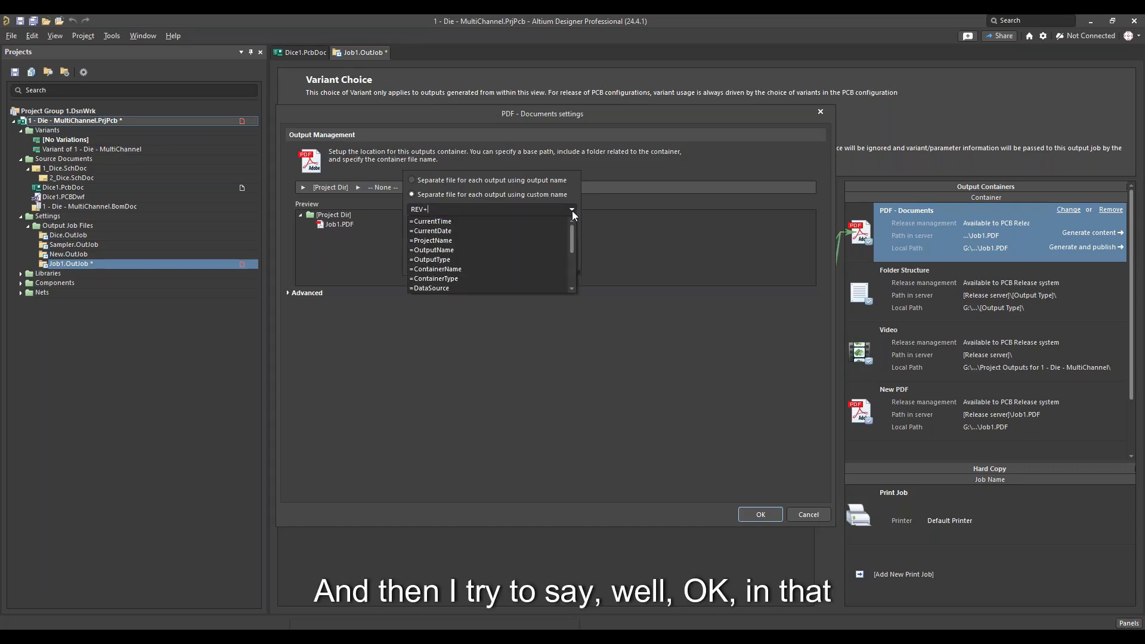
pyautogui.click(466, 224)
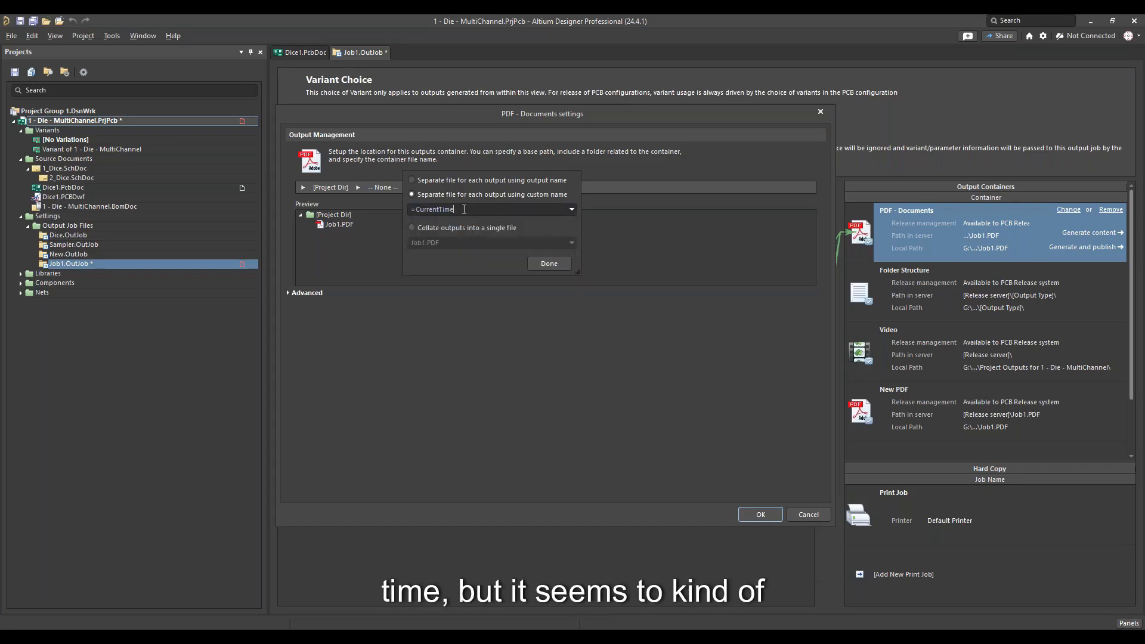
pyautogui.click(416, 209)
pyautogui.click(473, 209)
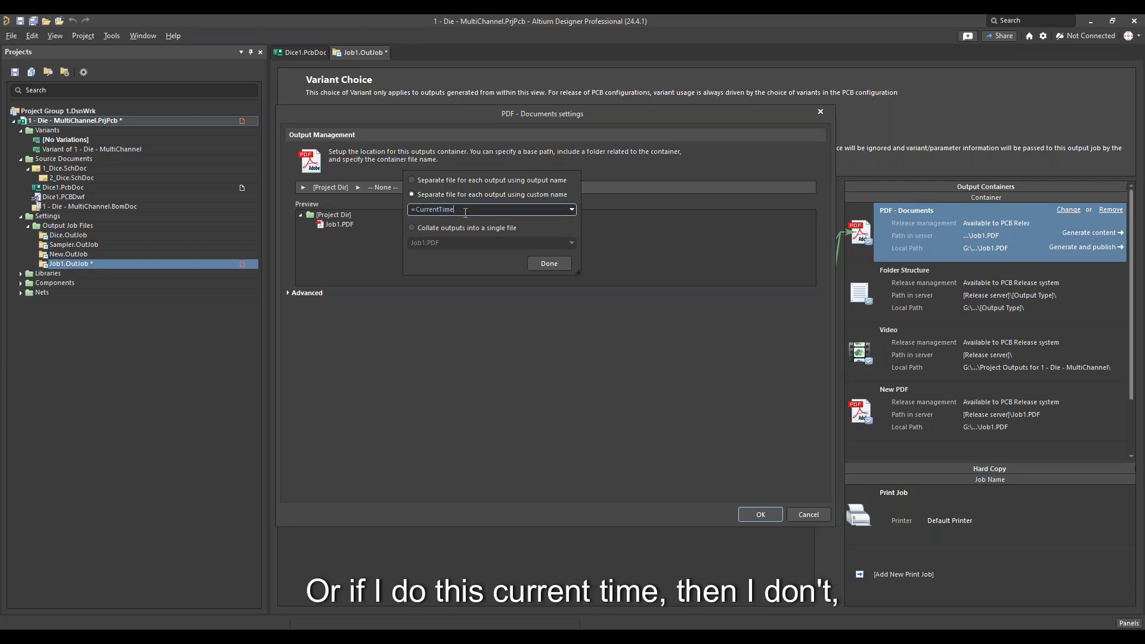
pyautogui.write('+')
pyautogui.press('BackSpace')
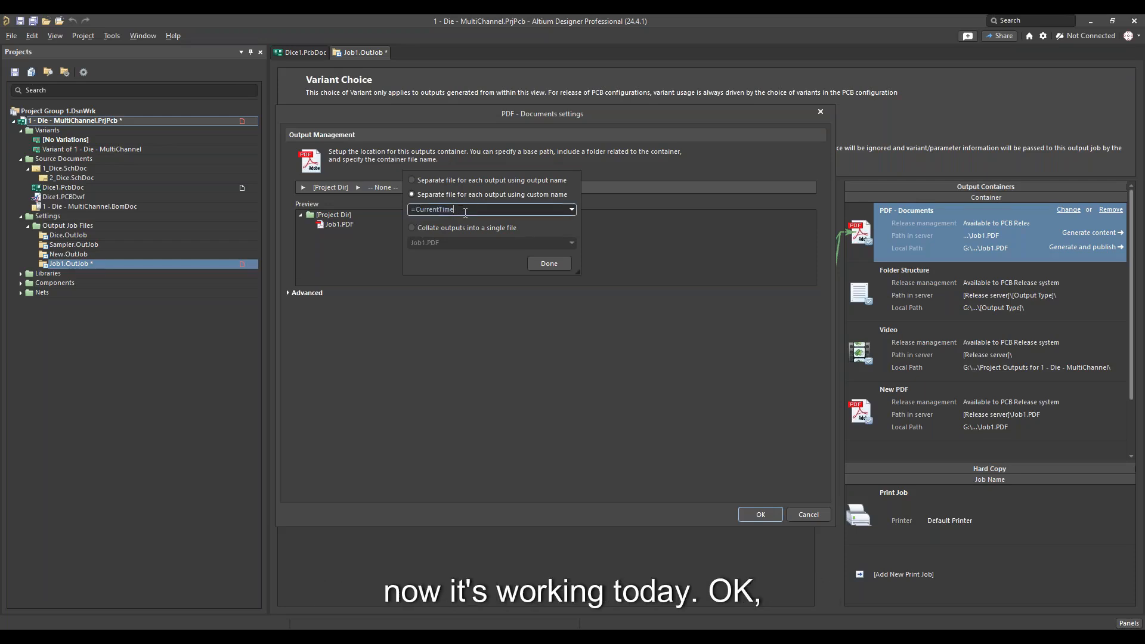
pyautogui.write('+')
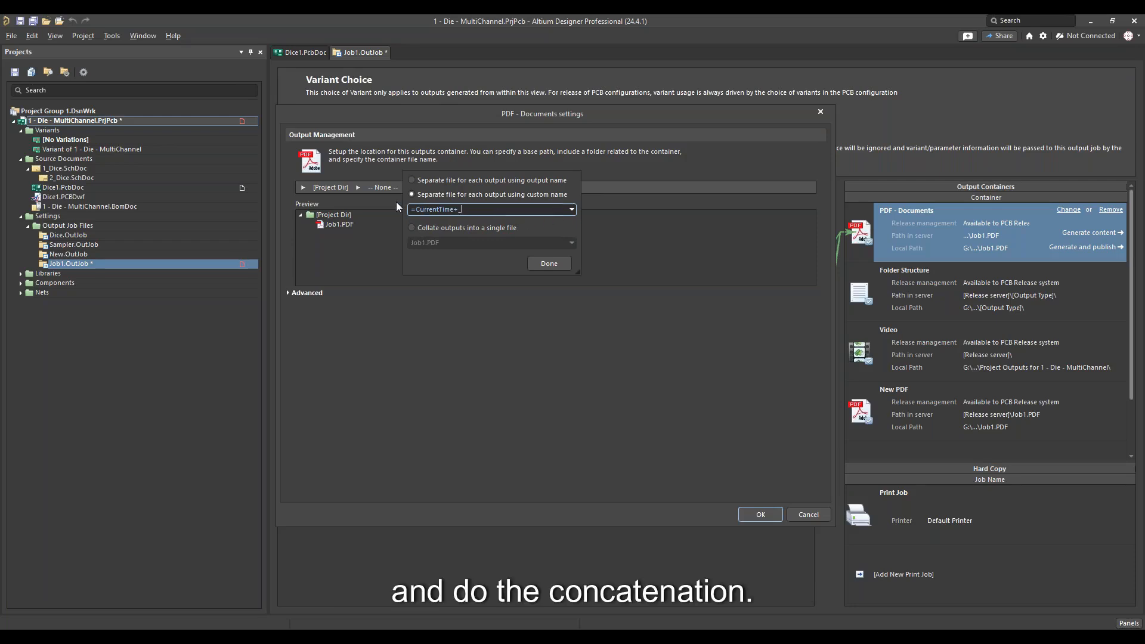
pyautogui.hotkey('ctrl', 'a')
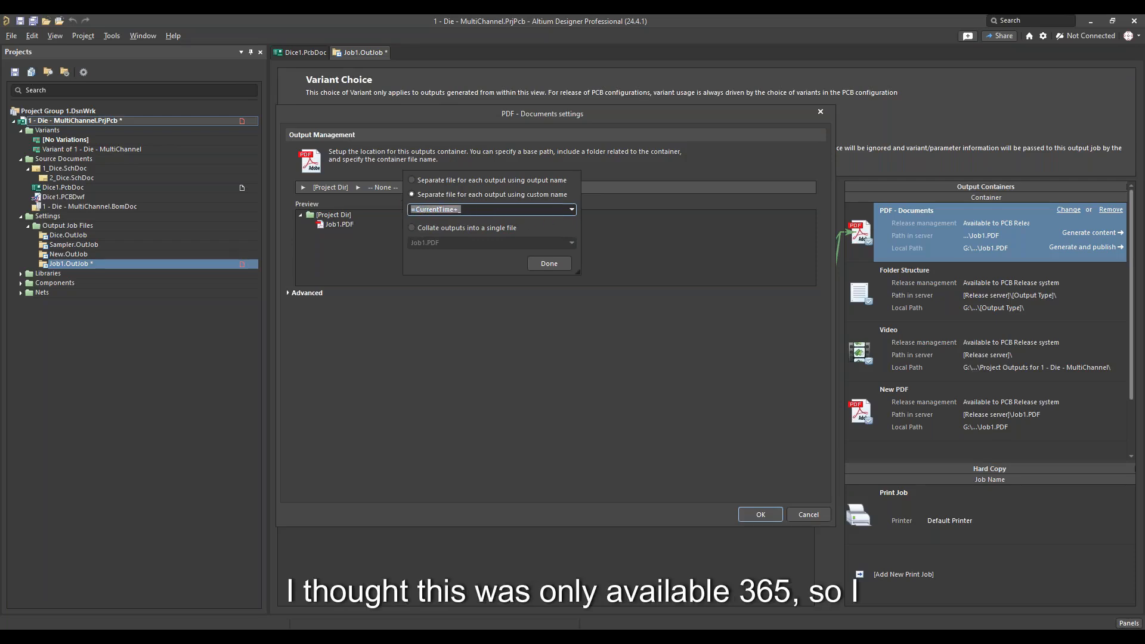
pyautogui.press('BackSpace')
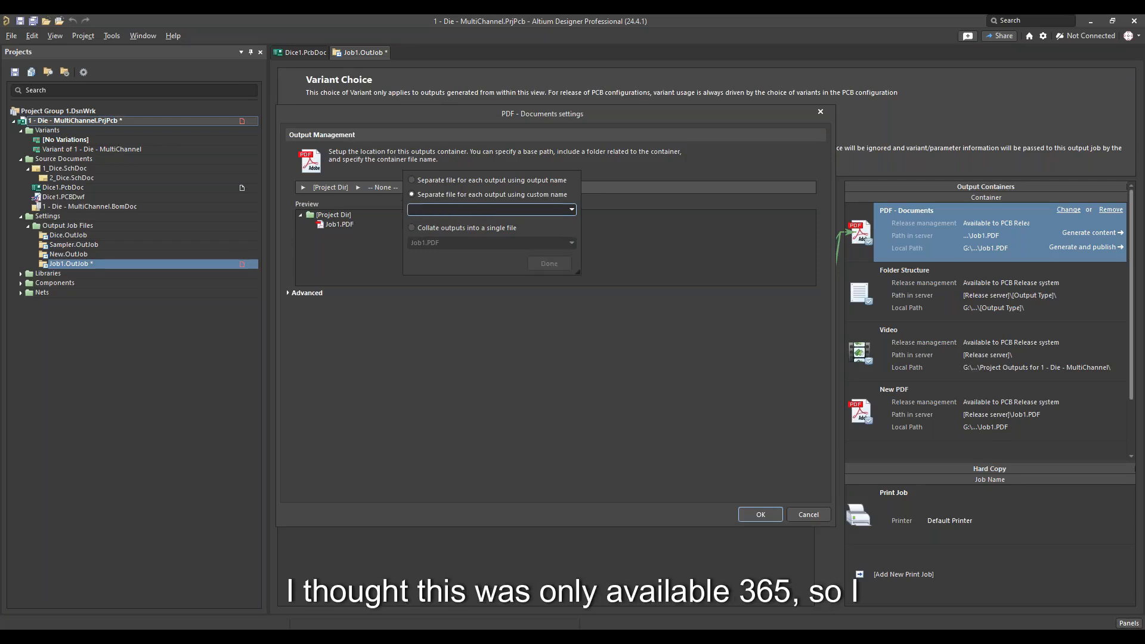
# - Set the PDF - Documents container to produce a separate file for each output using the output name, and apply the settings
pyautogui.click(412, 180)
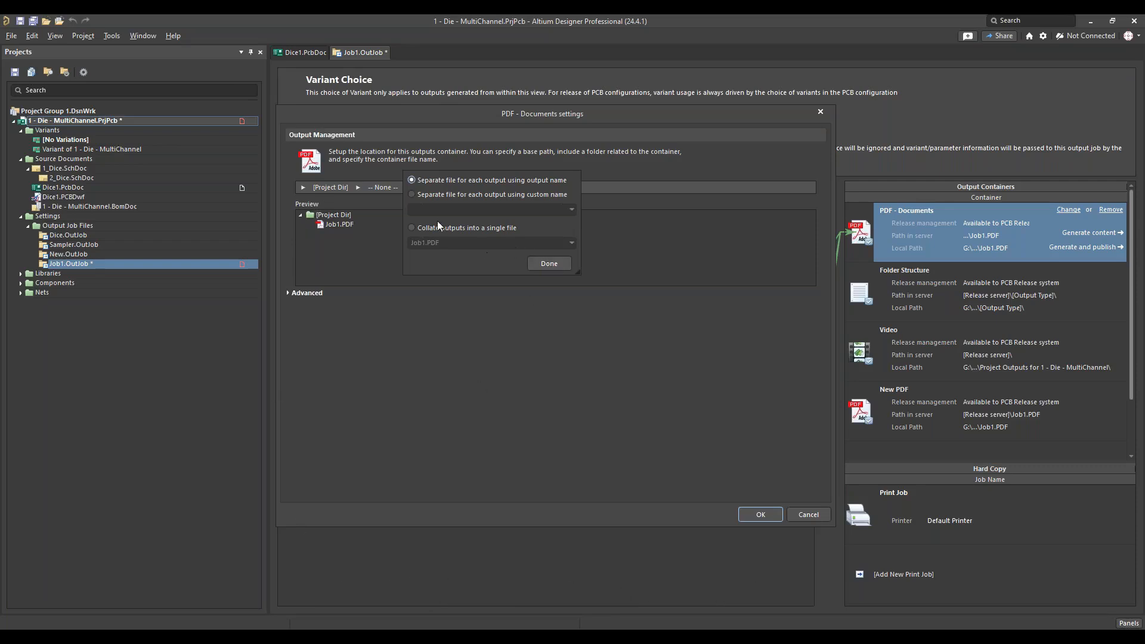
pyautogui.click(548, 264)
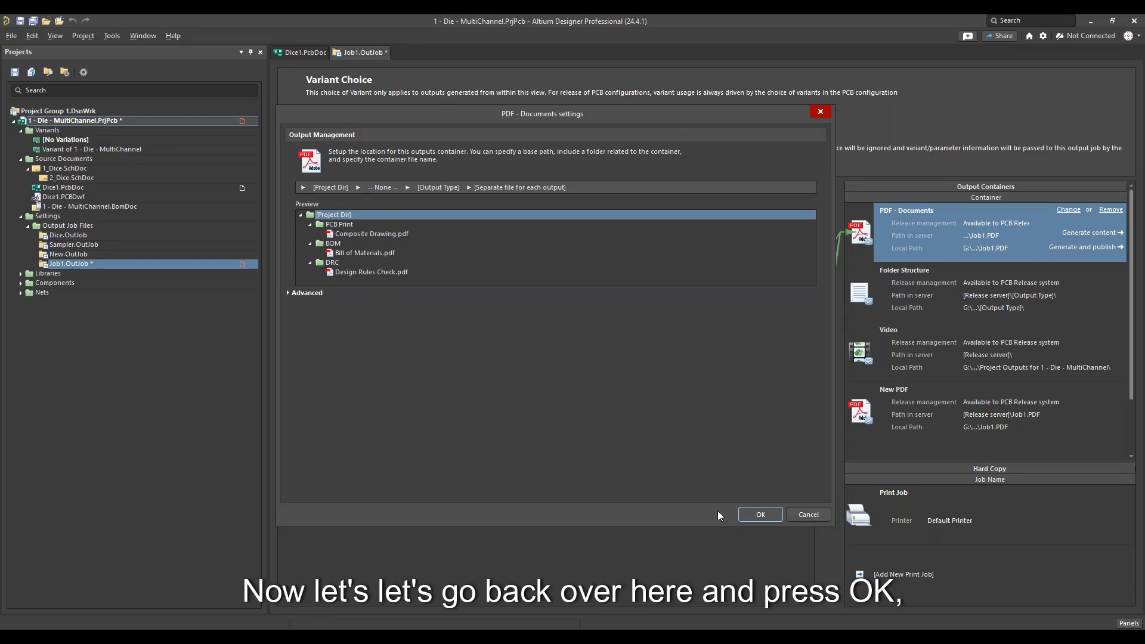
pyautogui.click(752, 516)
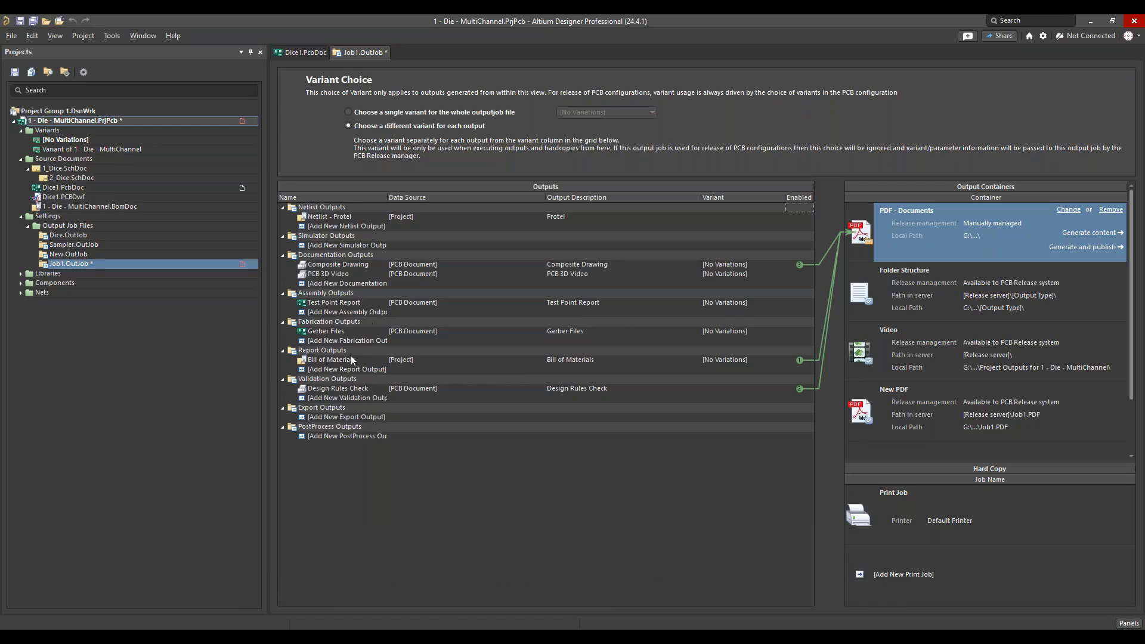
# - Rename the Bill of Materials output to 123456 - Bill of Materials
pyautogui.click(335, 360)
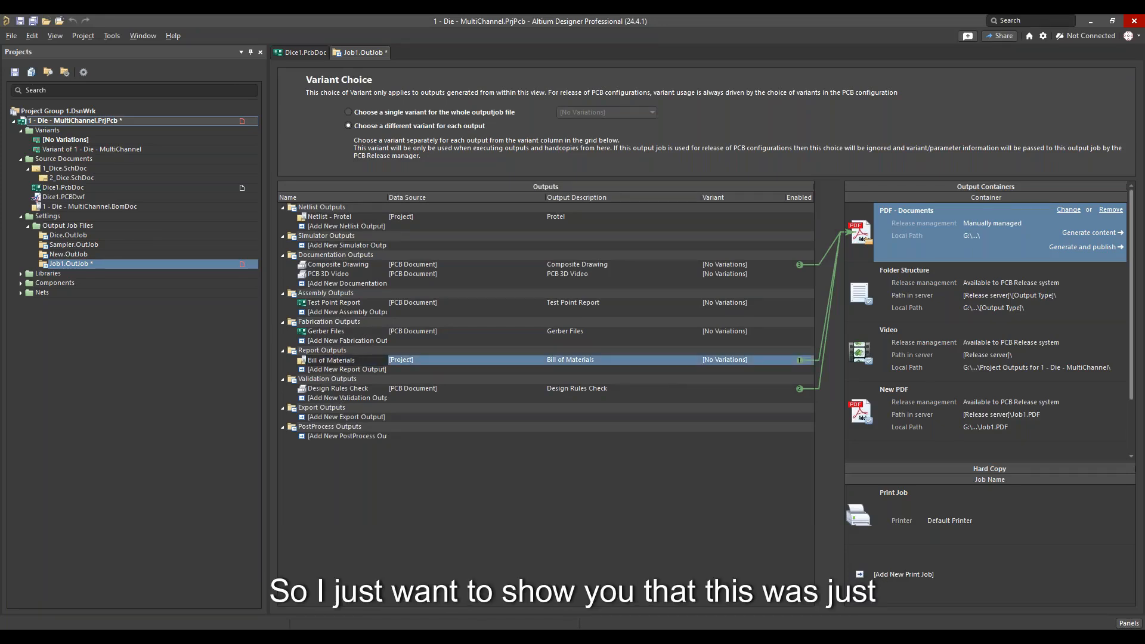
pyautogui.write('123456')
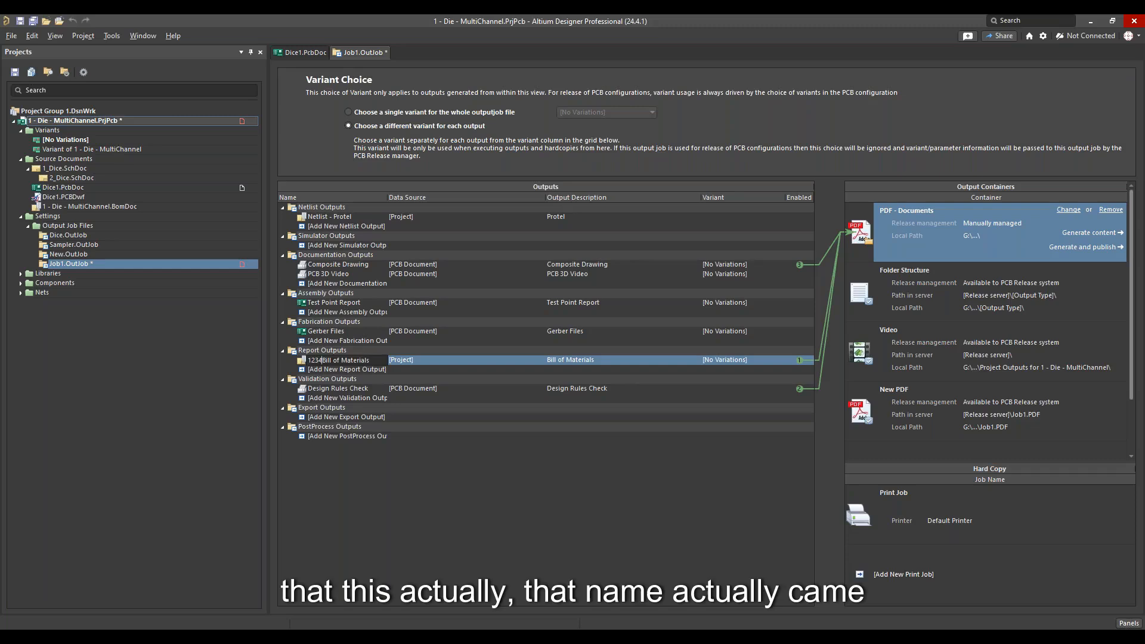
pyautogui.write(' -')
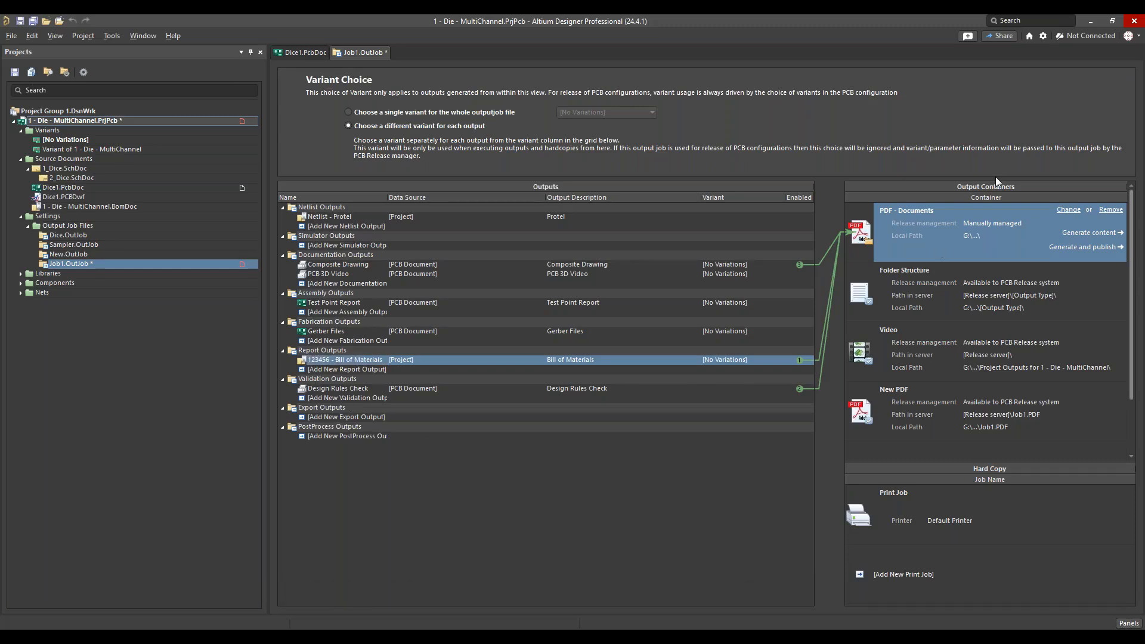
# - Reopen the PDF - Documents container settings and review the file preview and the file naming option
pyautogui.click(1068, 209)
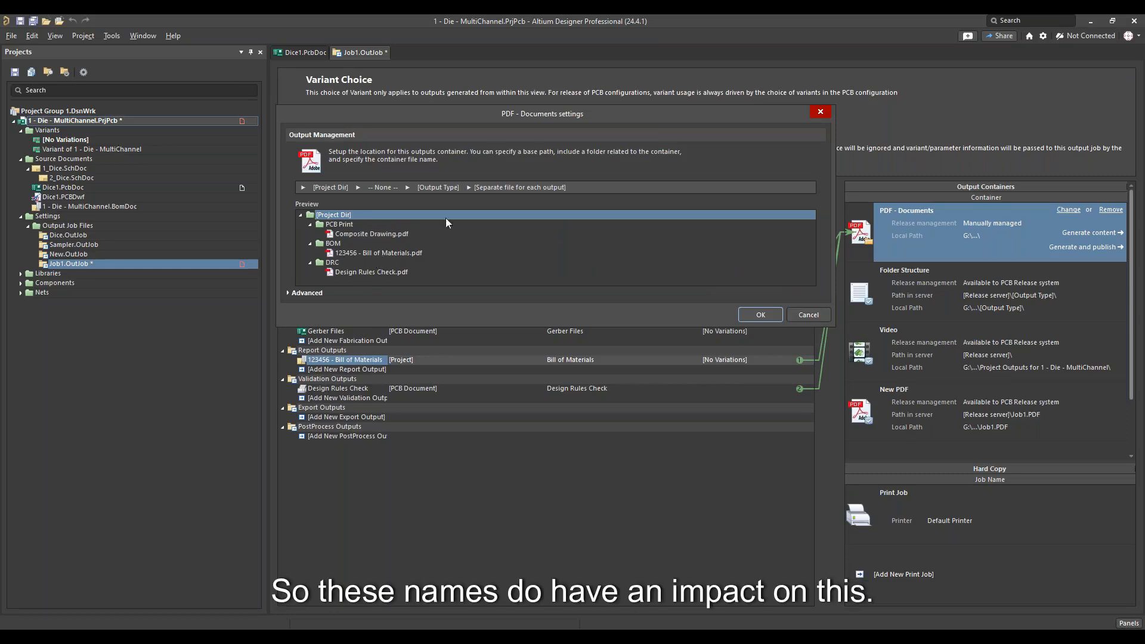
pyautogui.click(513, 190)
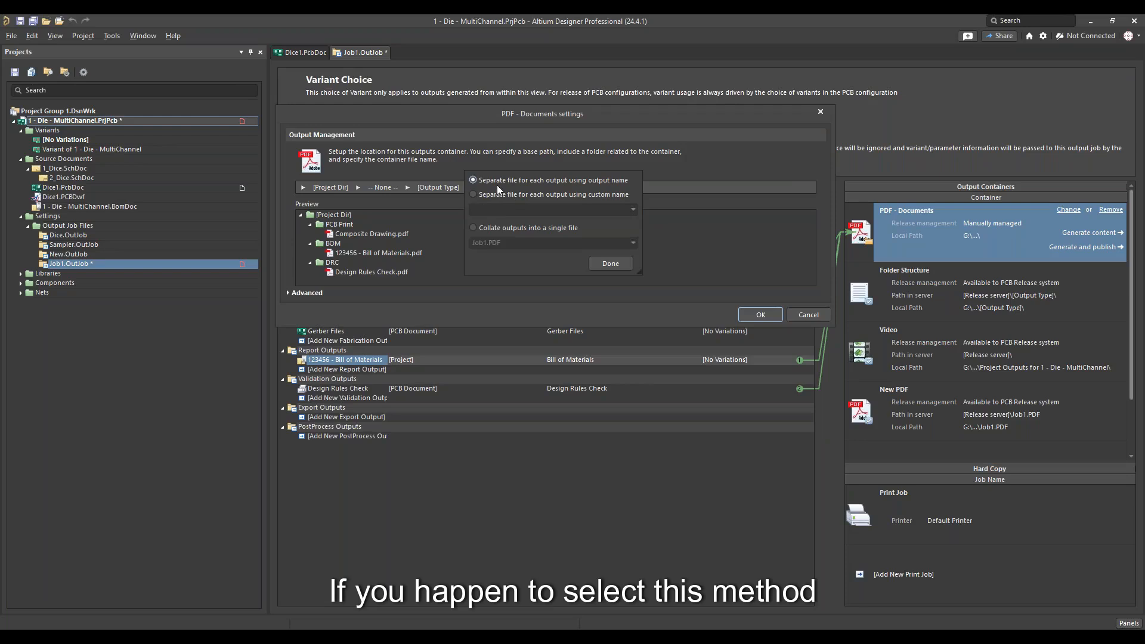
pyautogui.click(491, 307)
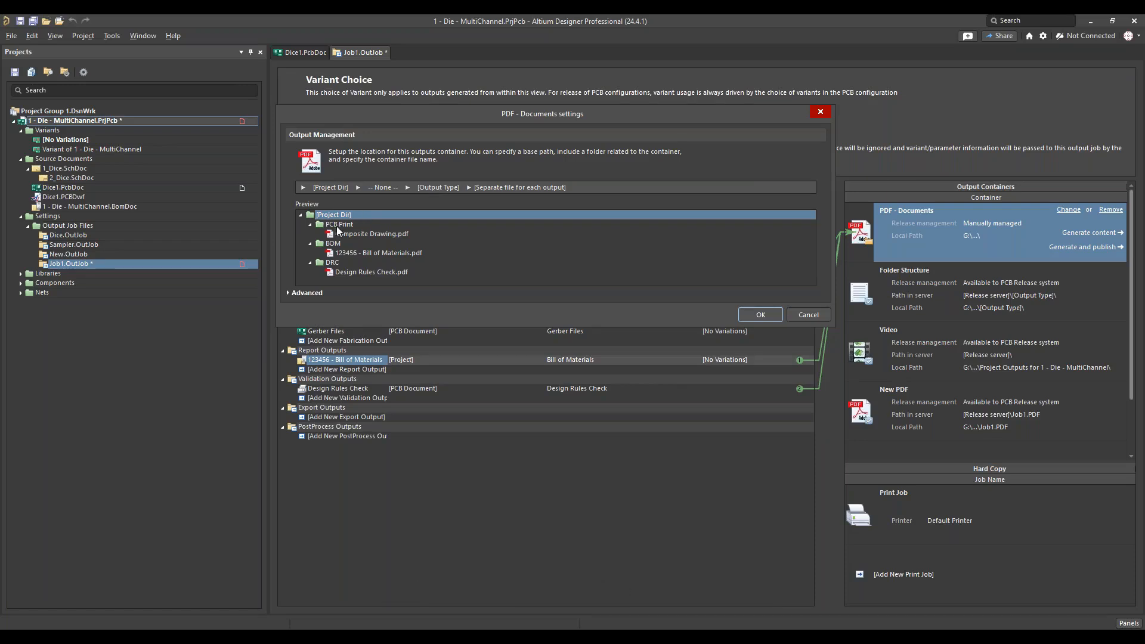
# - Try the [Output Name] and no-folder options for the output folder, and return it to [Output Type]
pyautogui.click(438, 187)
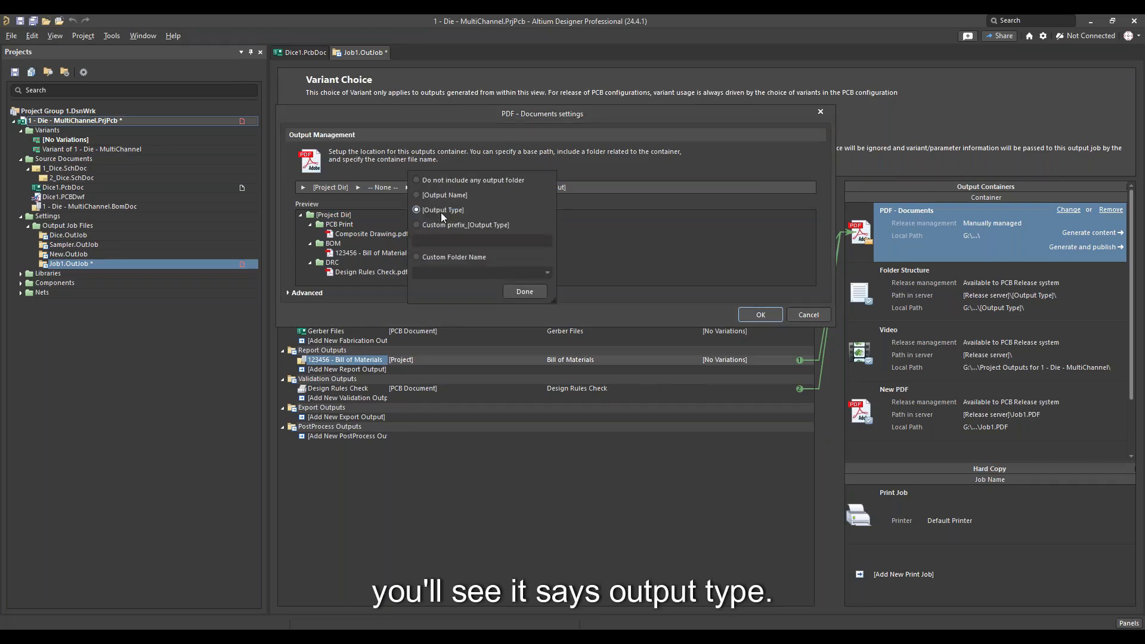
pyautogui.click(417, 195)
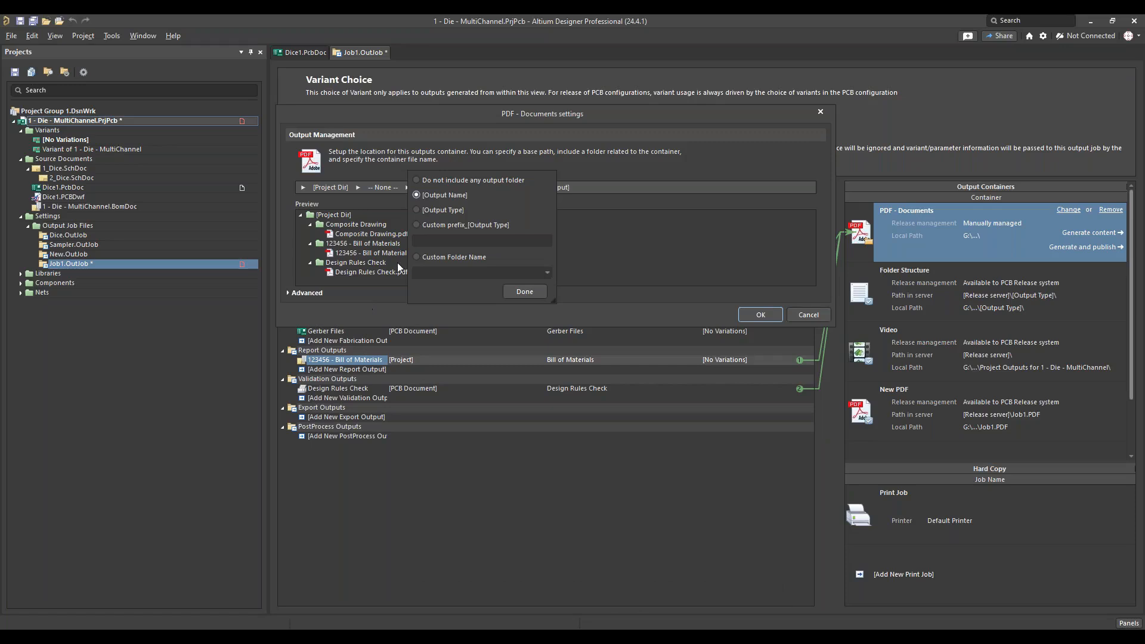
pyautogui.click(418, 178)
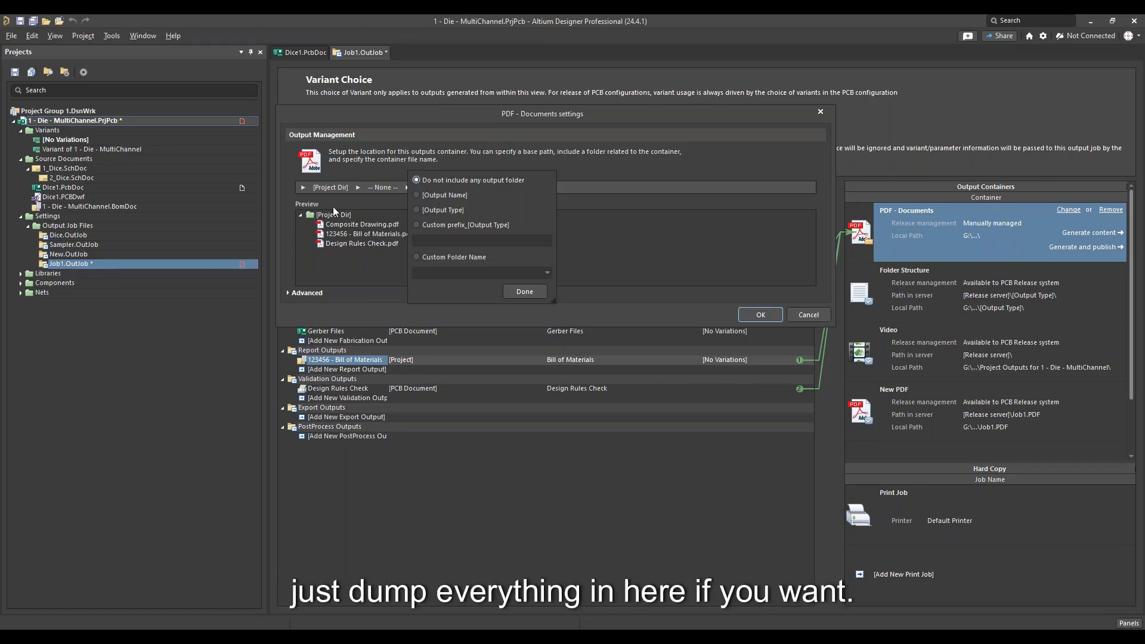
pyautogui.click(421, 197)
pyautogui.click(417, 210)
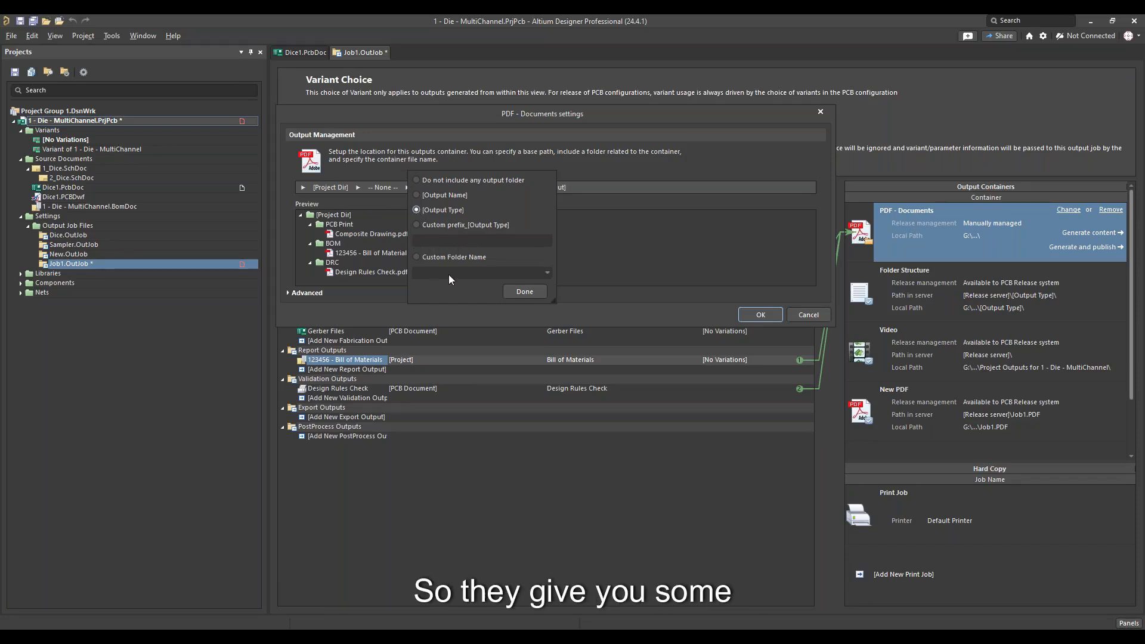
pyautogui.click(518, 293)
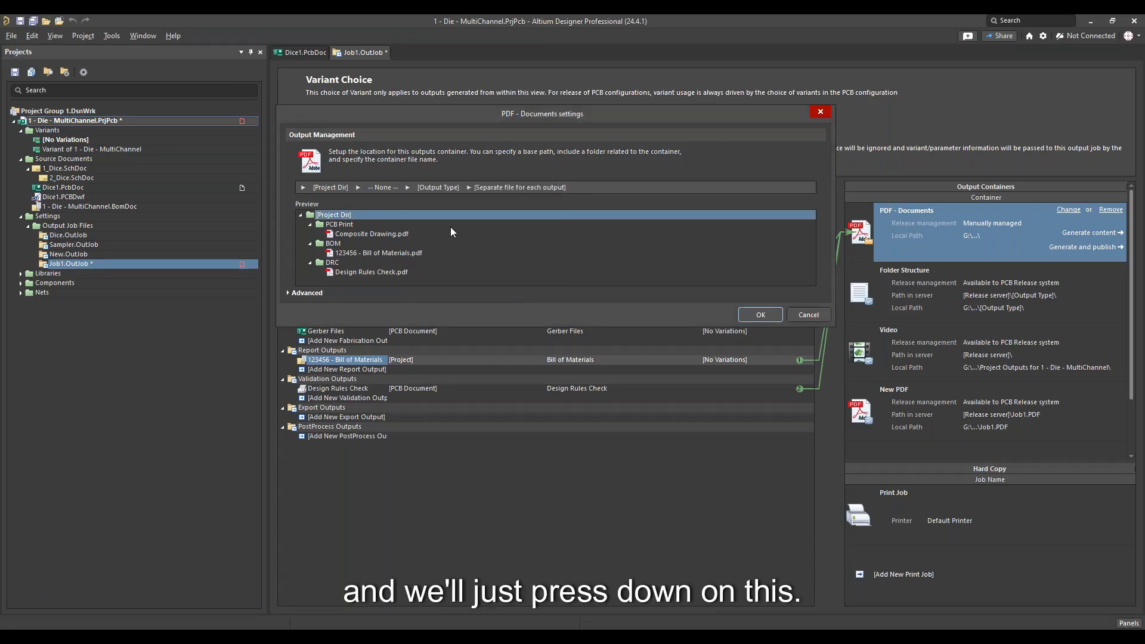
# - Set the container folder in the output path to [Container Type] (PDF)
pyautogui.click(382, 188)
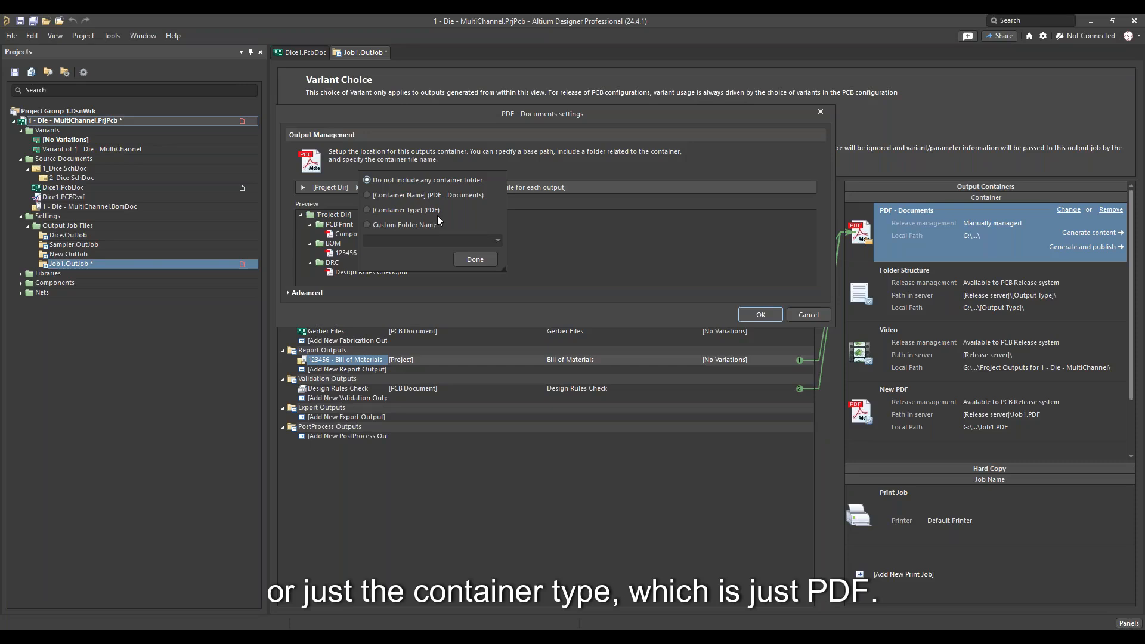
pyautogui.click(369, 212)
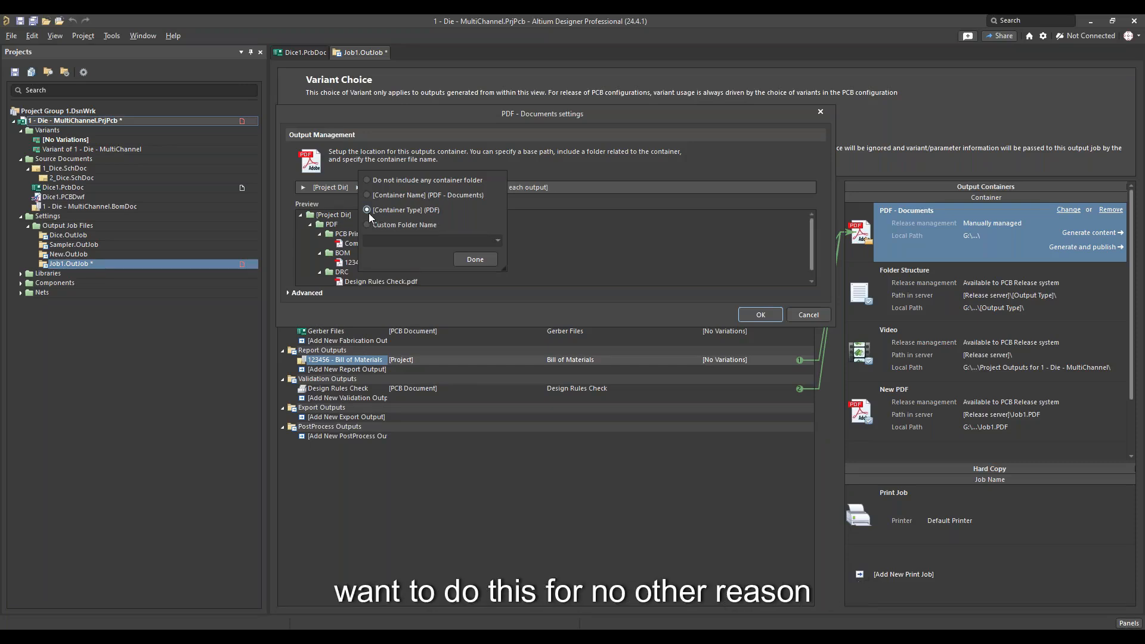
pyautogui.click(472, 259)
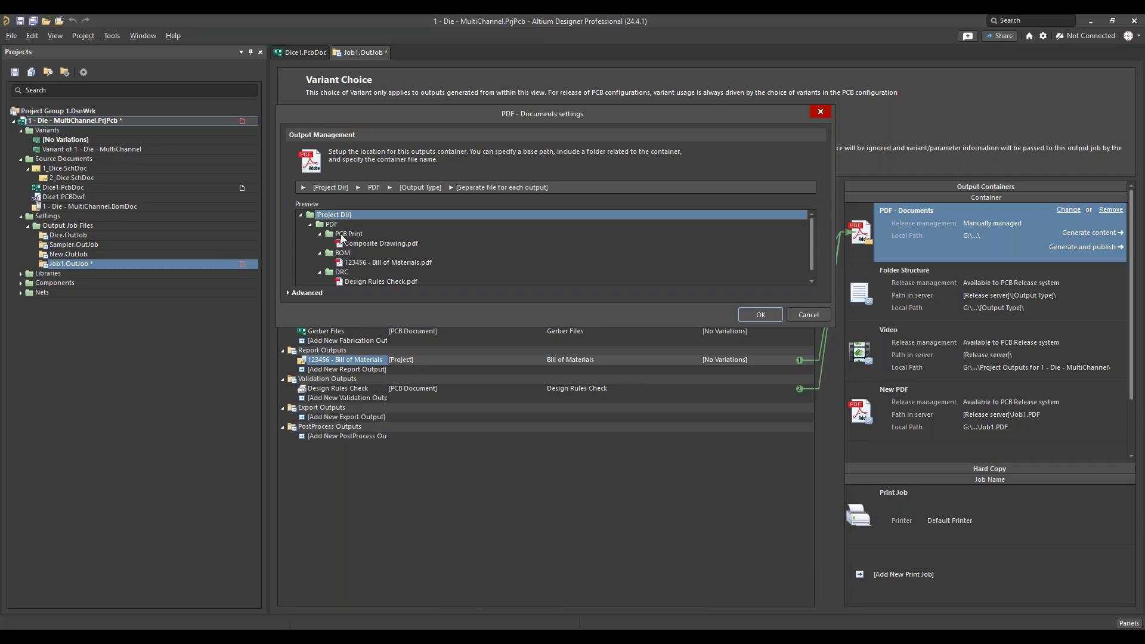
# - Set the output path to not include any container folder
pyautogui.click(374, 188)
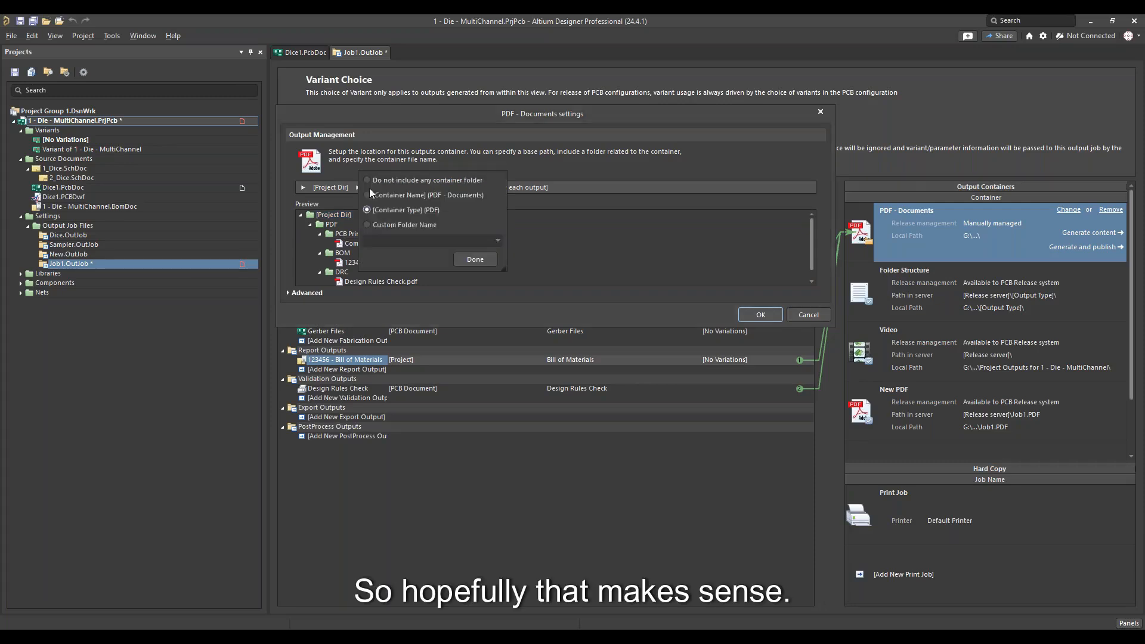
pyautogui.click(577, 226)
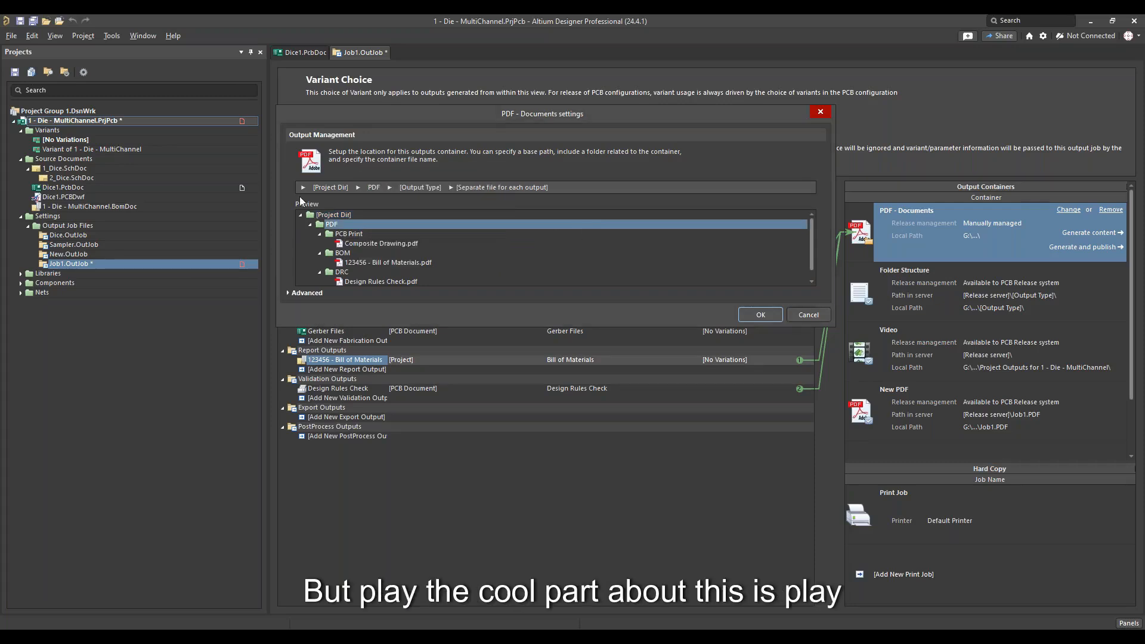
pyautogui.click(374, 187)
pyautogui.click(367, 180)
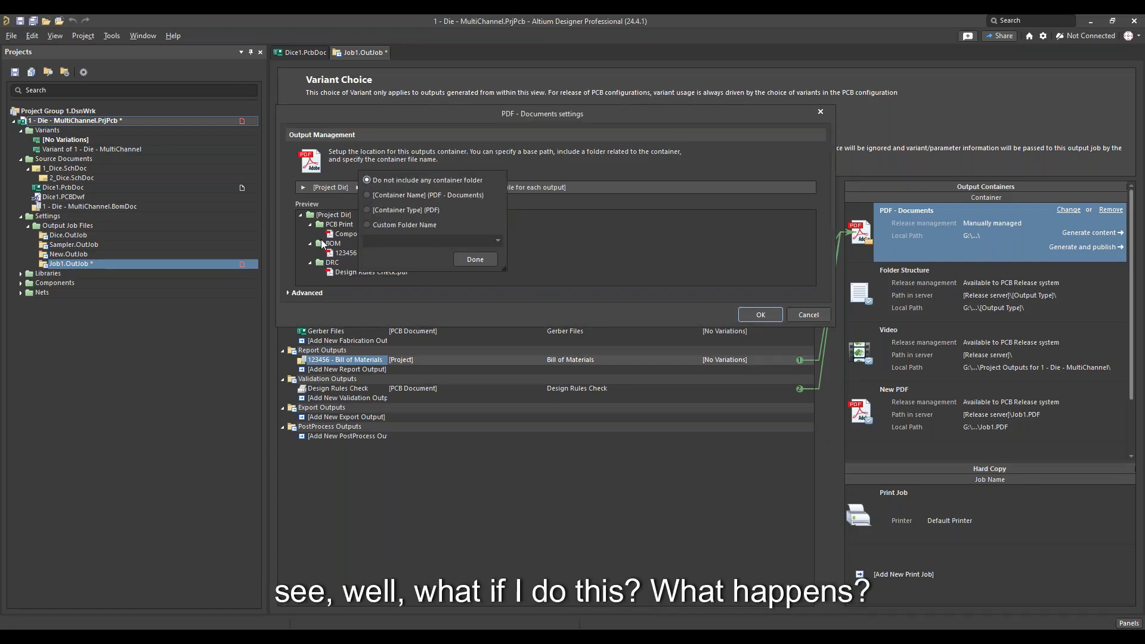
pyautogui.click(475, 260)
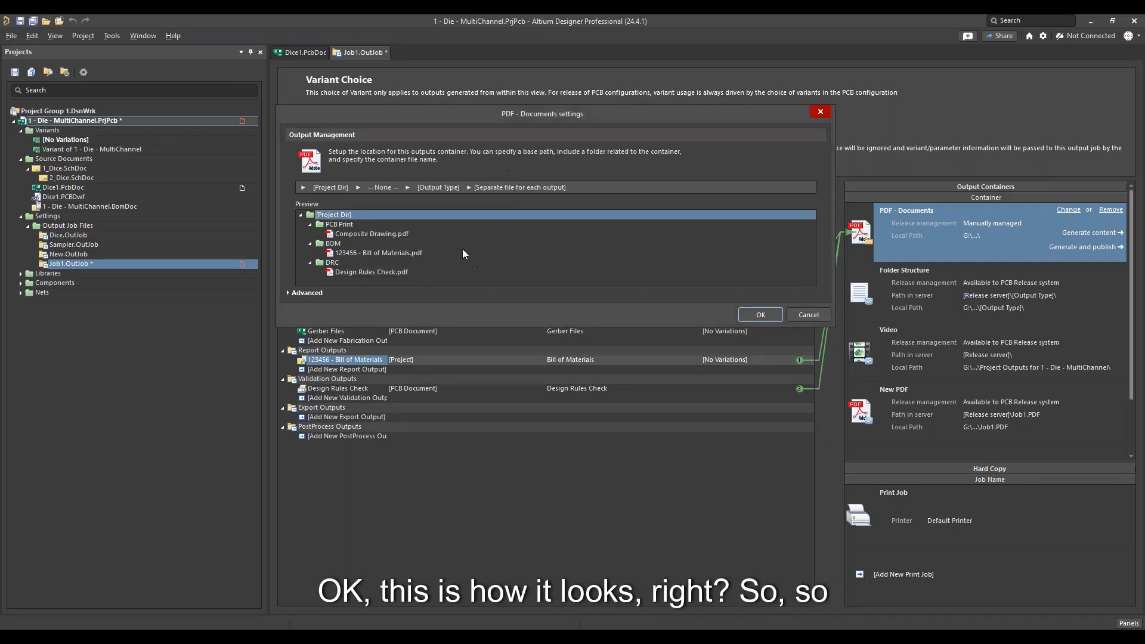
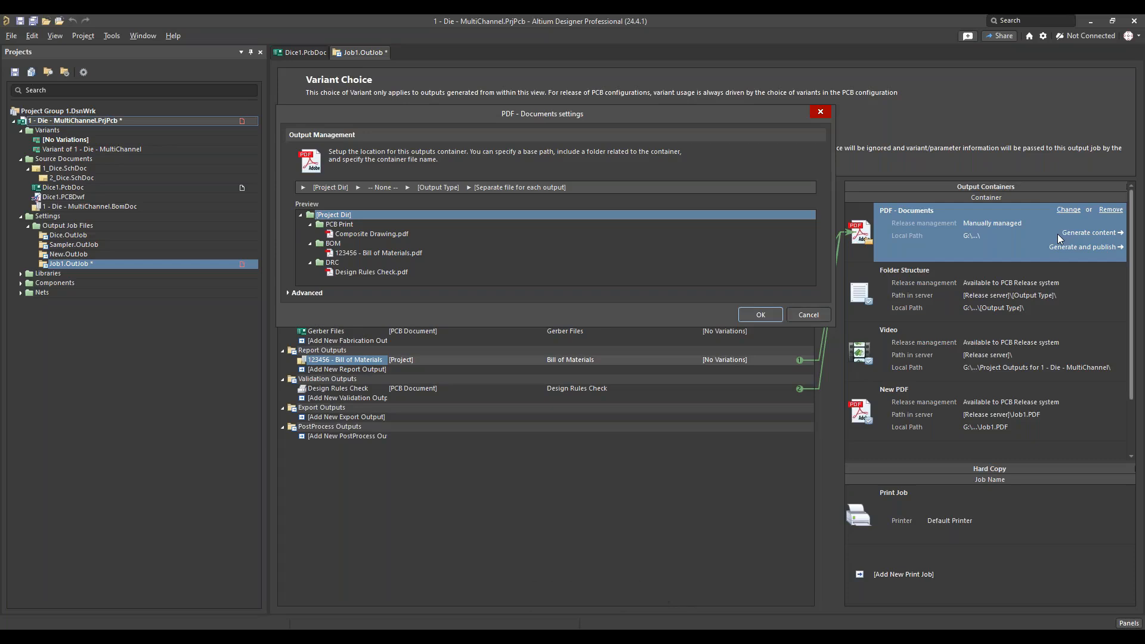
# - Review the advanced options of the PDF - Documents container and accept its settings
pyautogui.click(286, 292)
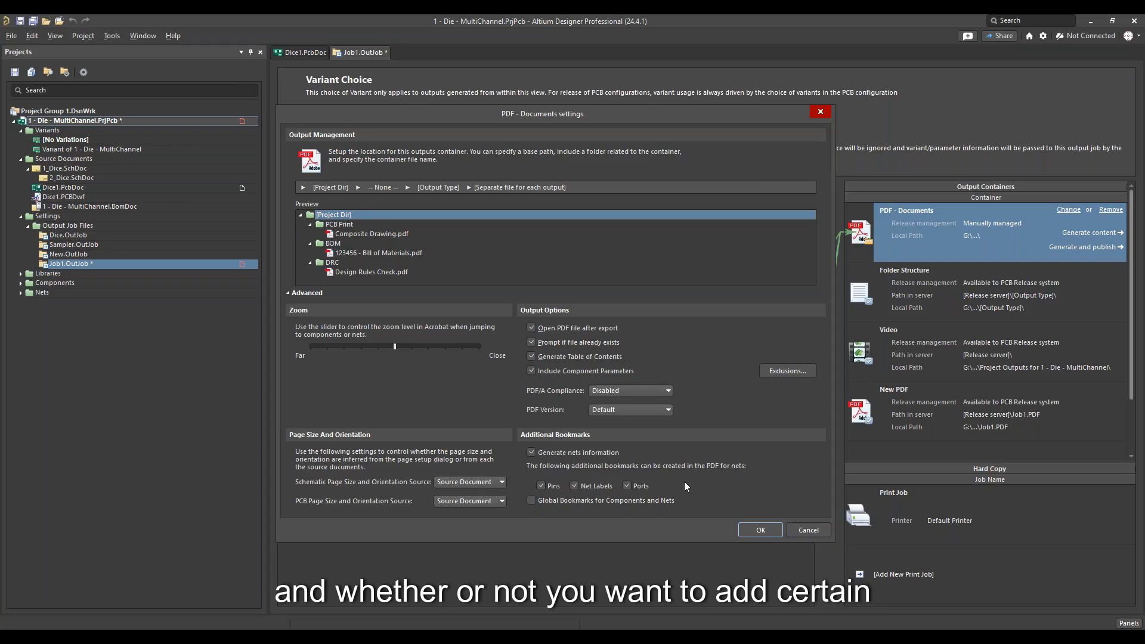
pyautogui.click(761, 530)
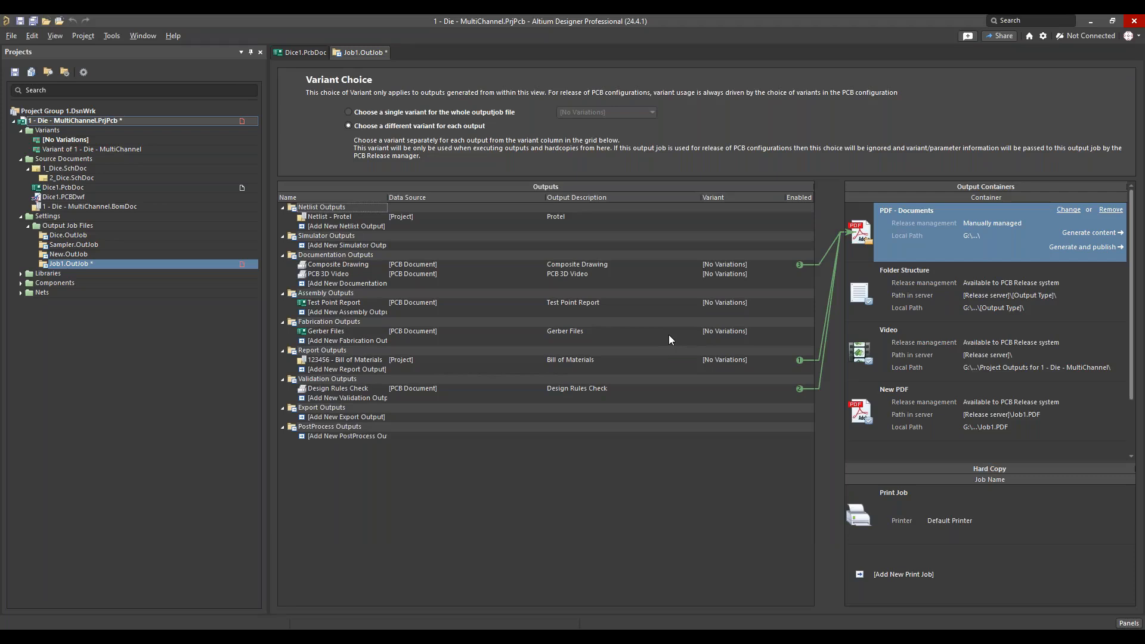
# - Open the Folder Structure container's settings and try [Manually Managed] as the base path option
pyautogui.click(960, 274)
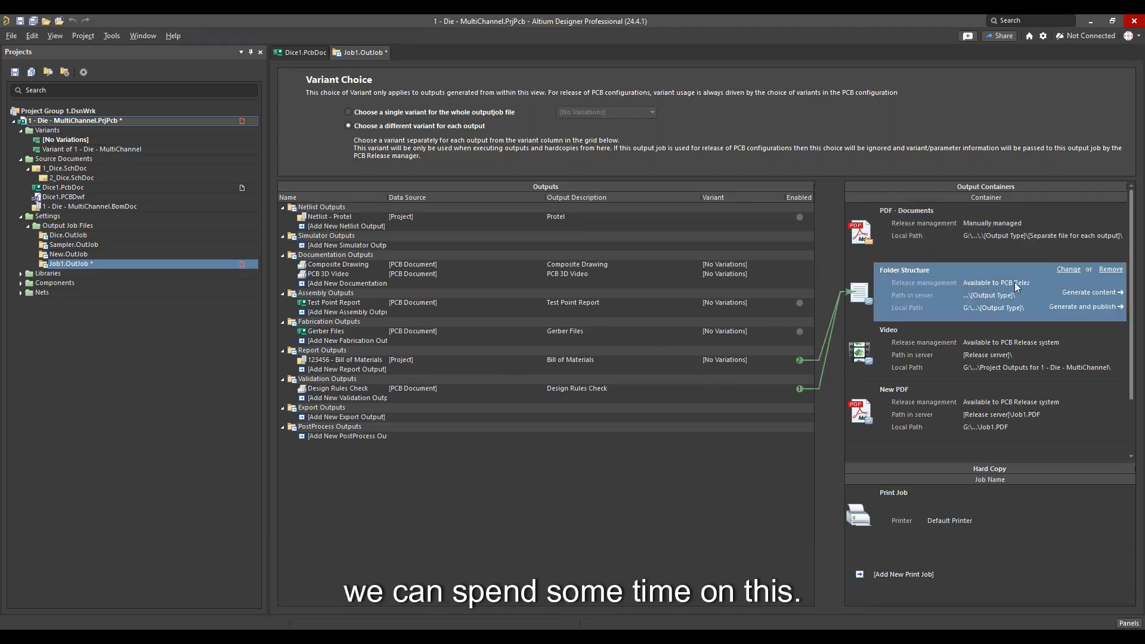
pyautogui.click(1068, 269)
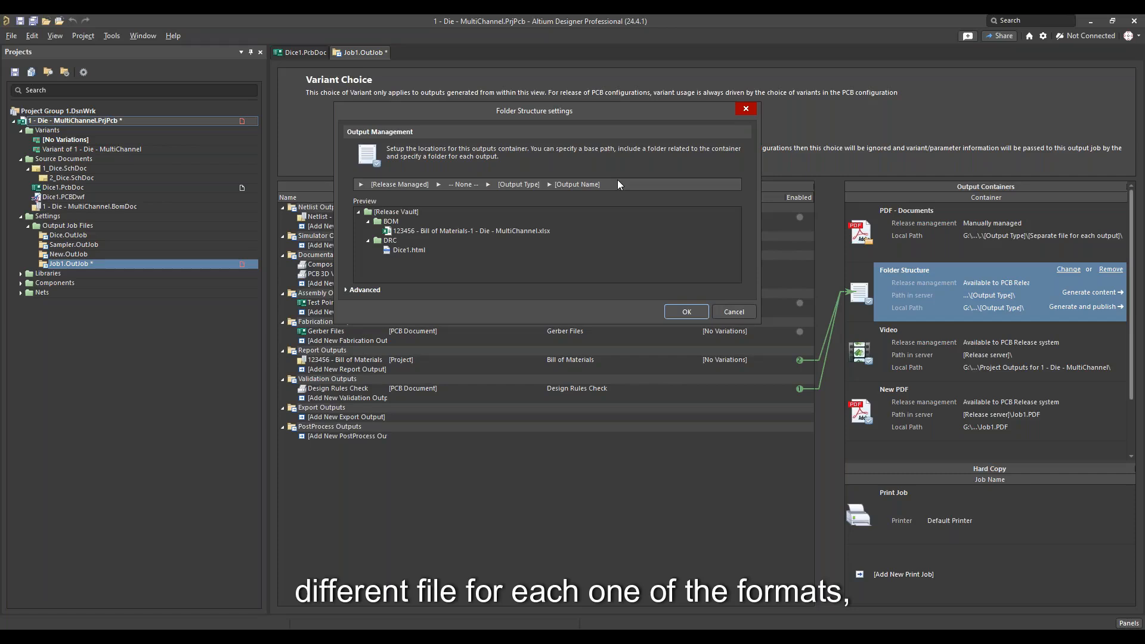
pyautogui.click(394, 184)
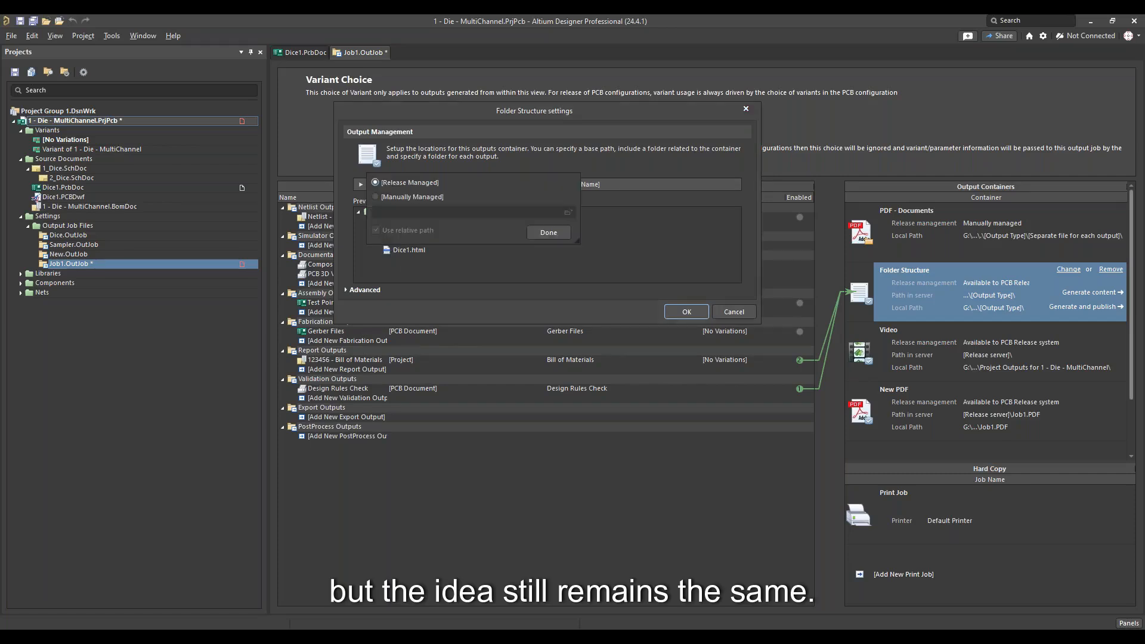
pyautogui.click(375, 196)
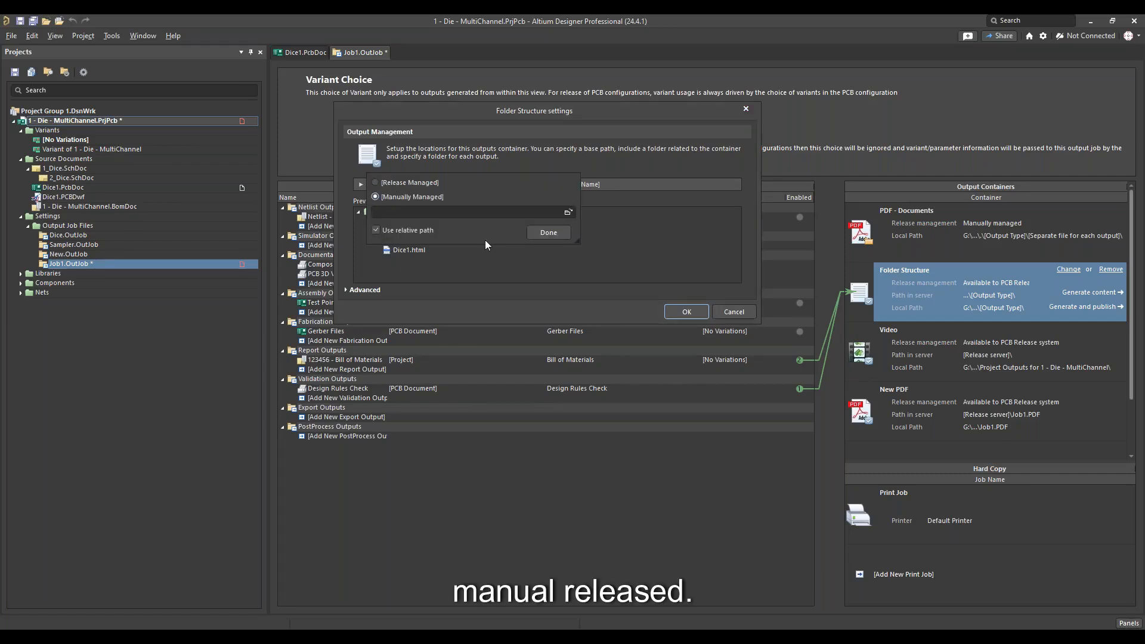
pyautogui.click(544, 233)
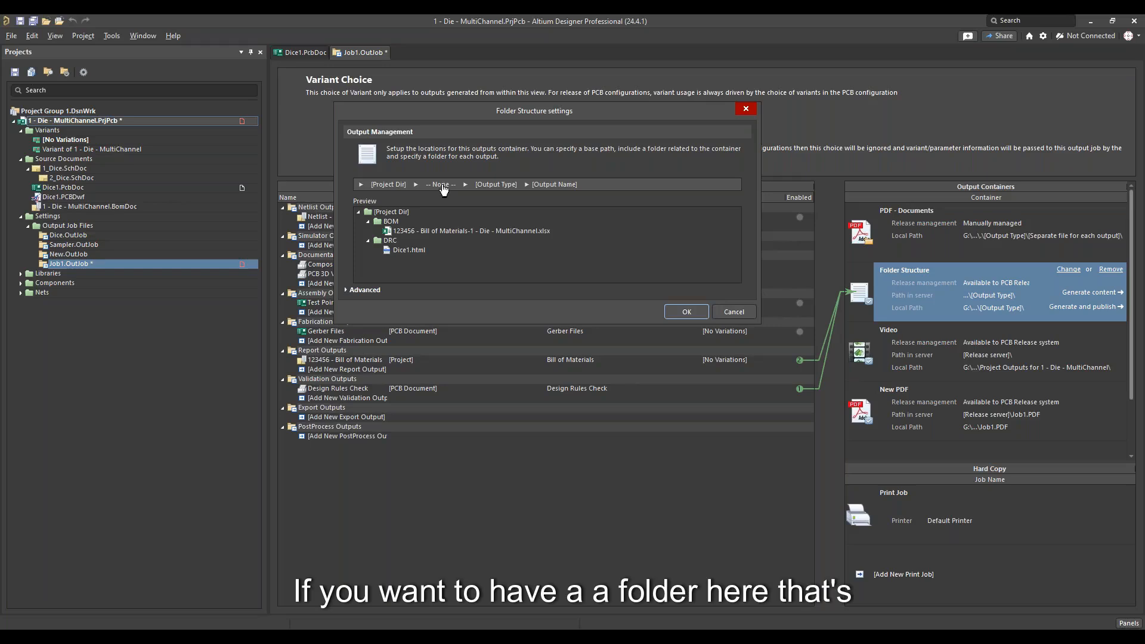
# - Try [Container Name] as the container folder, review the advanced options, and discard the Folder Structure settings changes
pyautogui.click(442, 188)
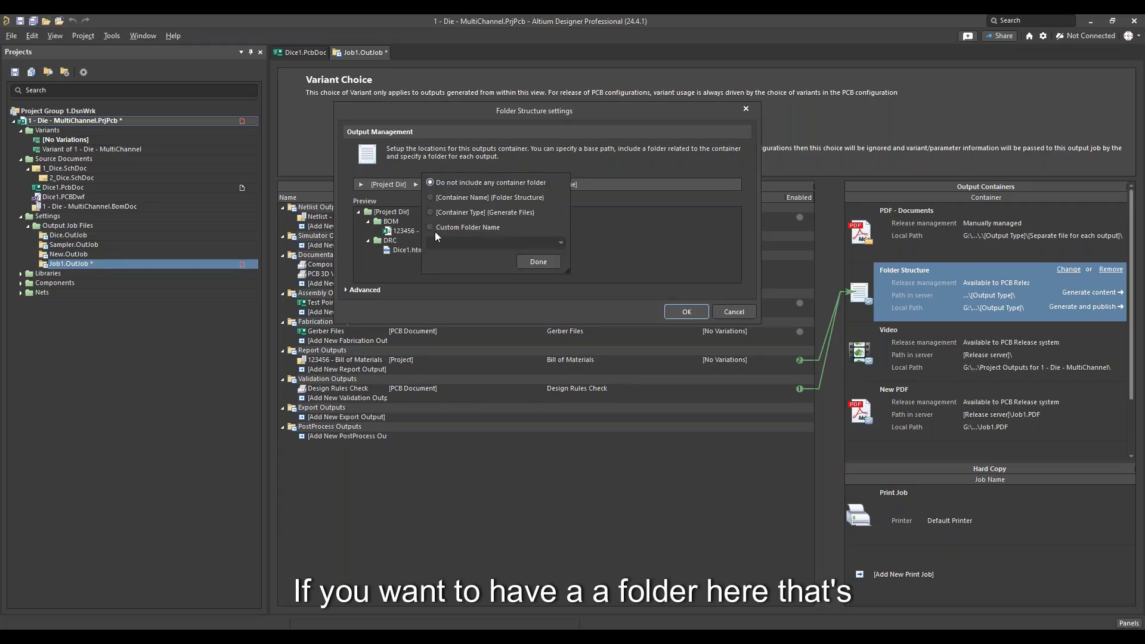
pyautogui.click(431, 197)
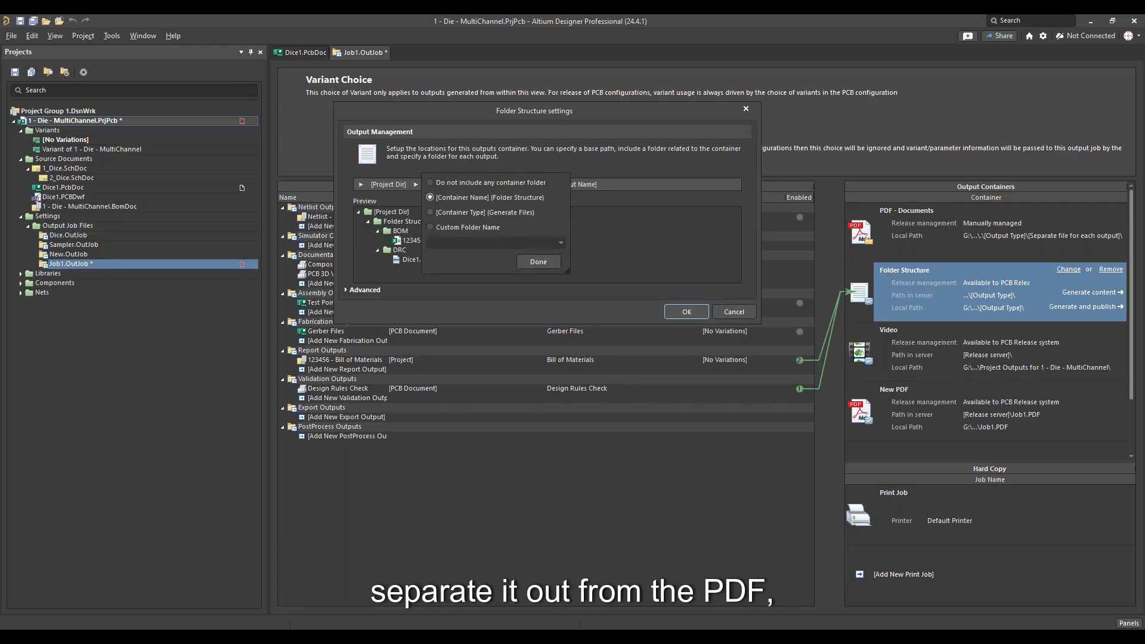
pyautogui.click(538, 263)
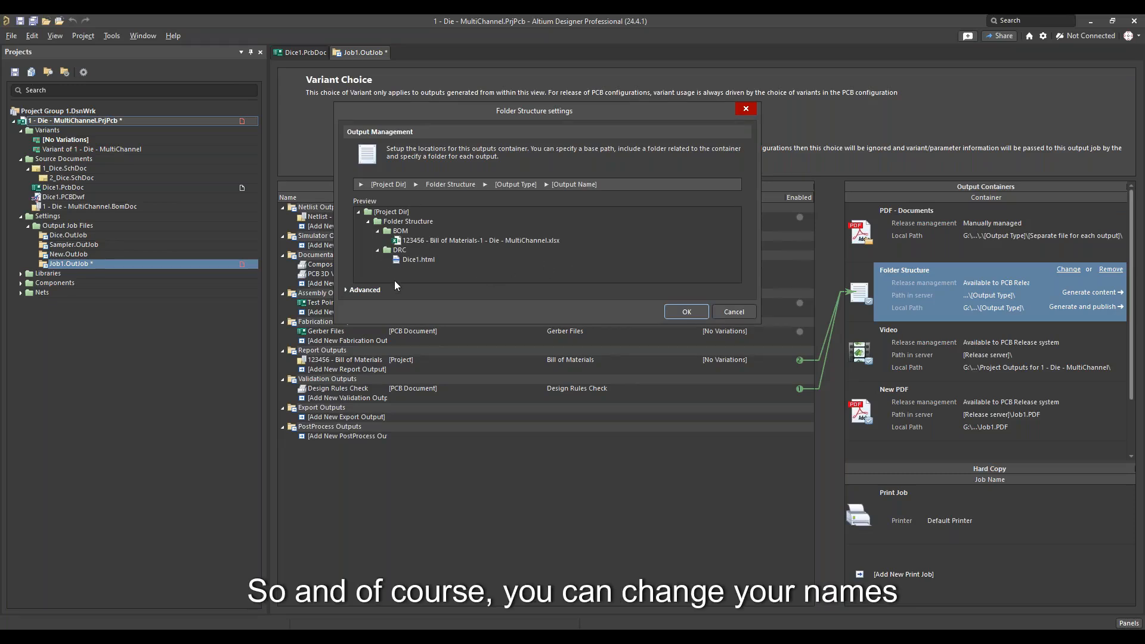
pyautogui.click(365, 291)
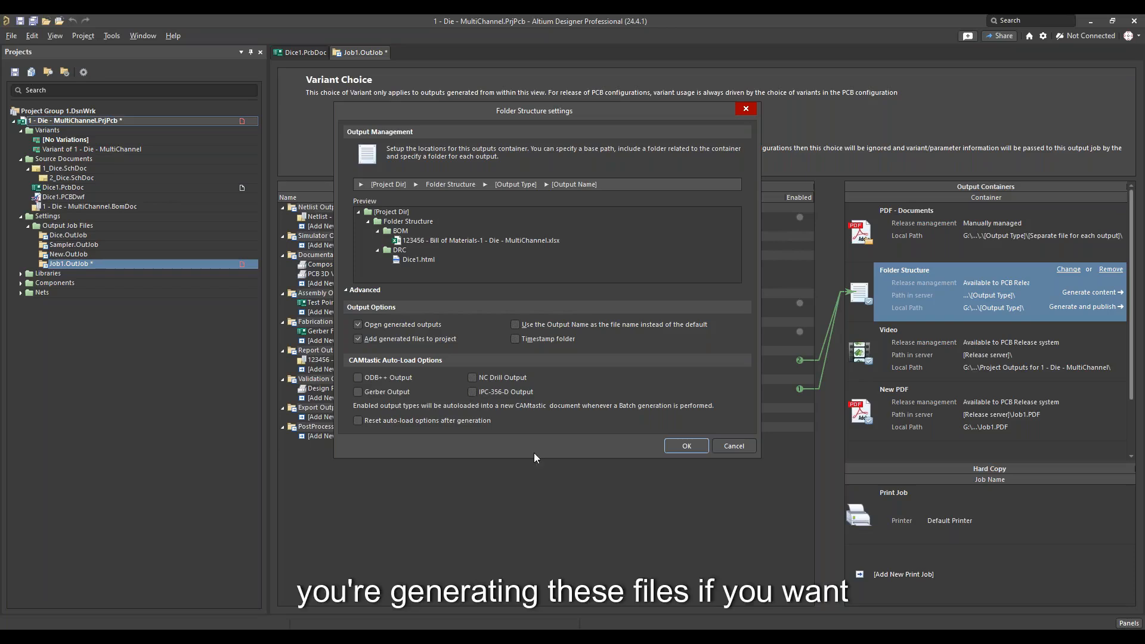
pyautogui.click(732, 447)
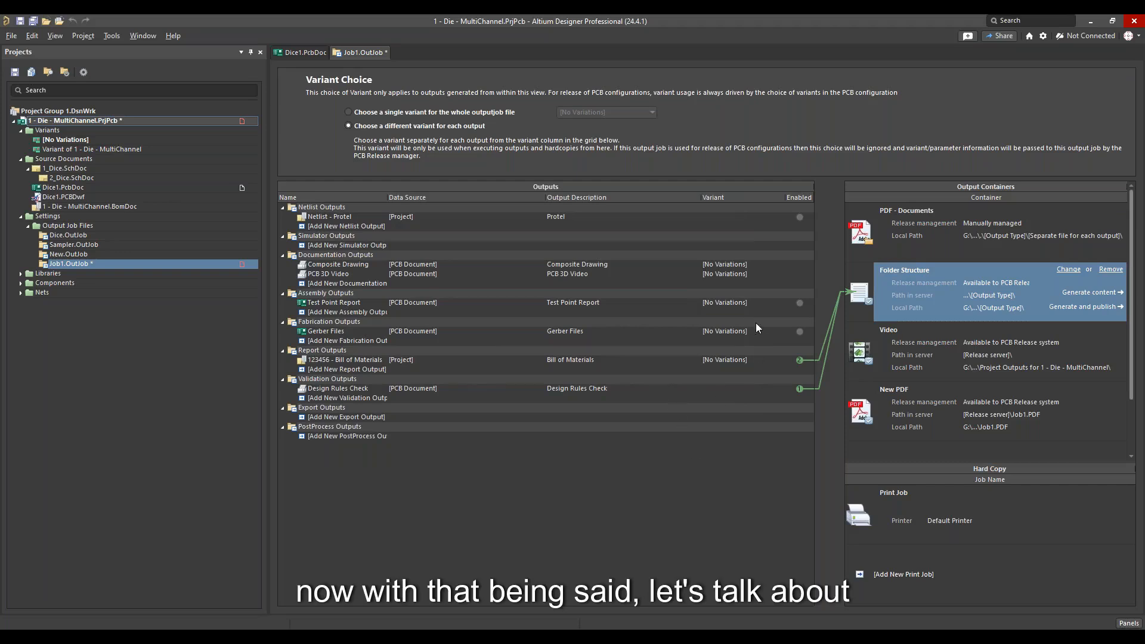
# - Select the Video container, and display the Dice1.PcbDoc board in 3D with the PCB 3D Movie Editor
pyautogui.click(921, 345)
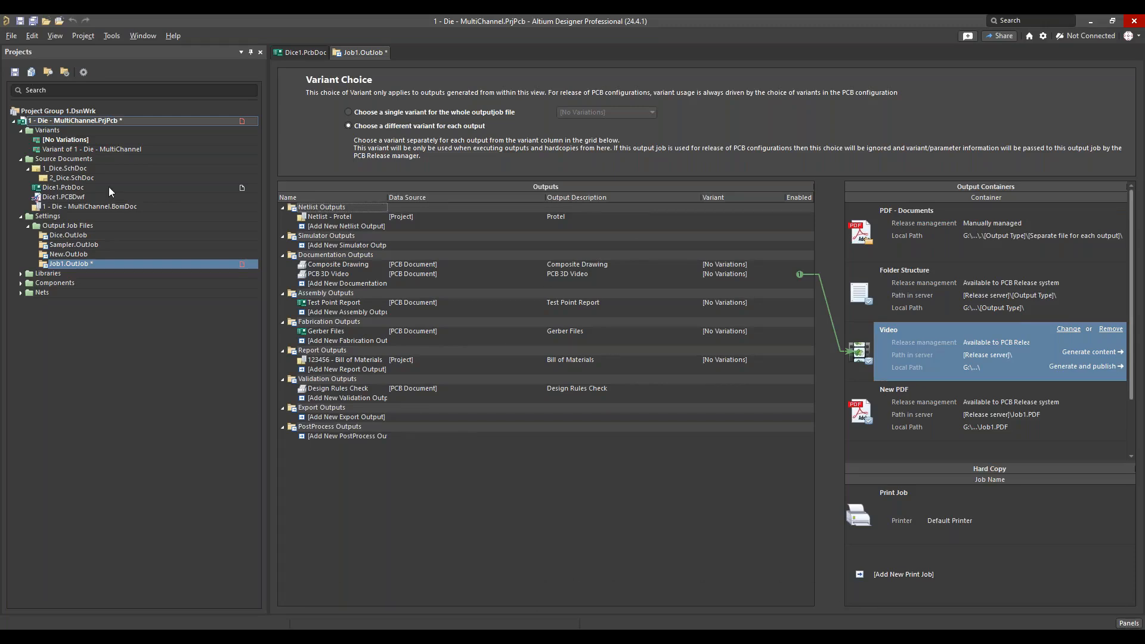
pyautogui.click(75, 188)
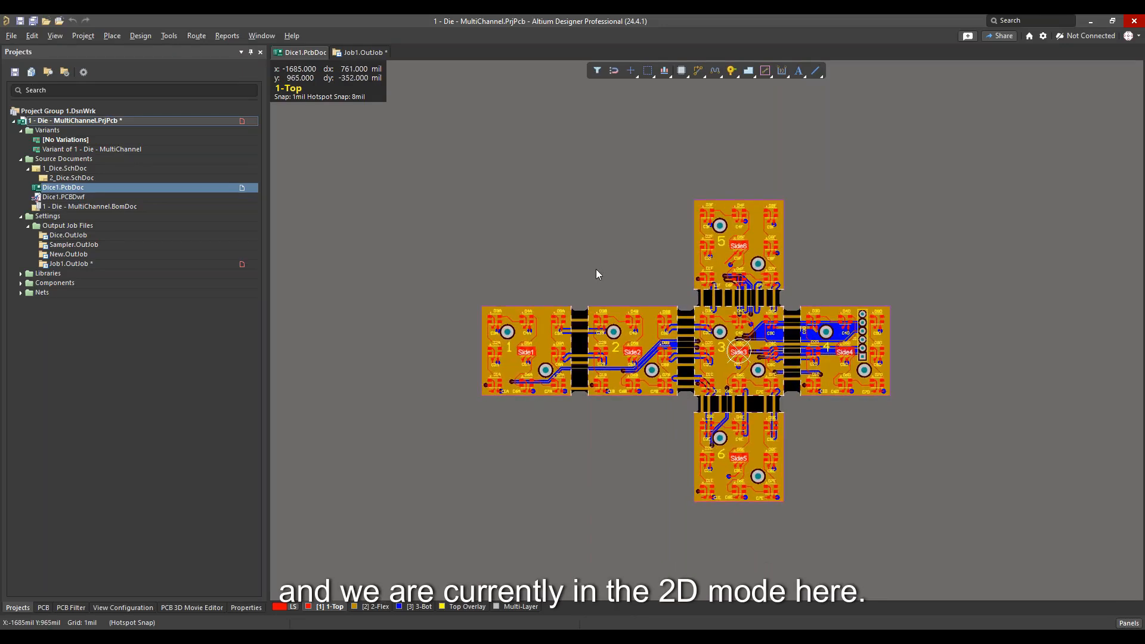
pyautogui.press('3')
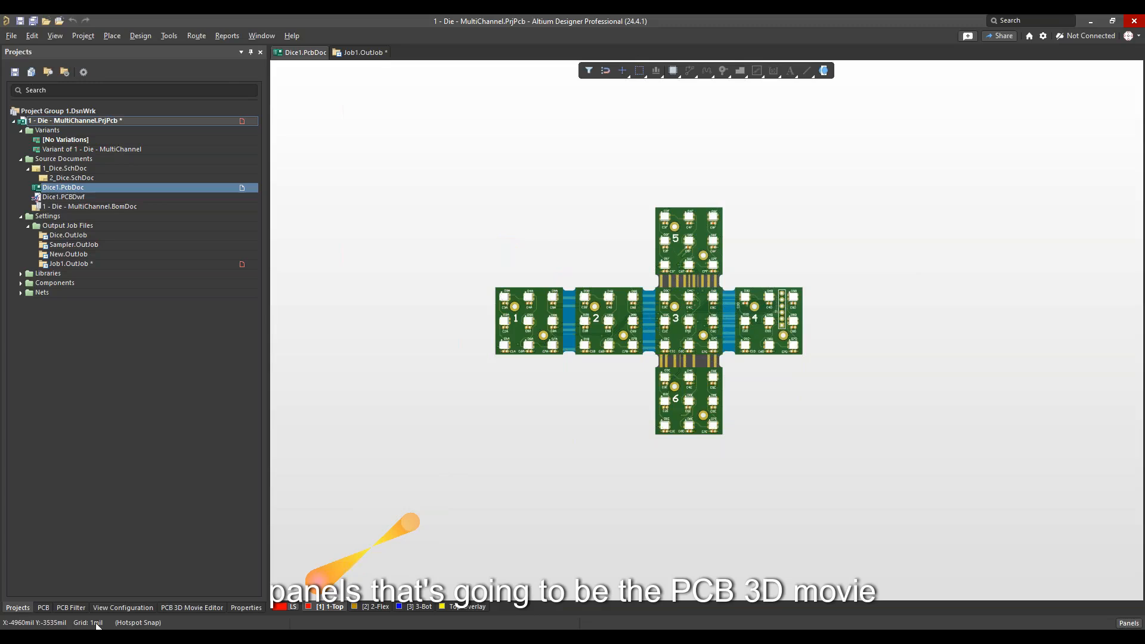
pyautogui.click(180, 607)
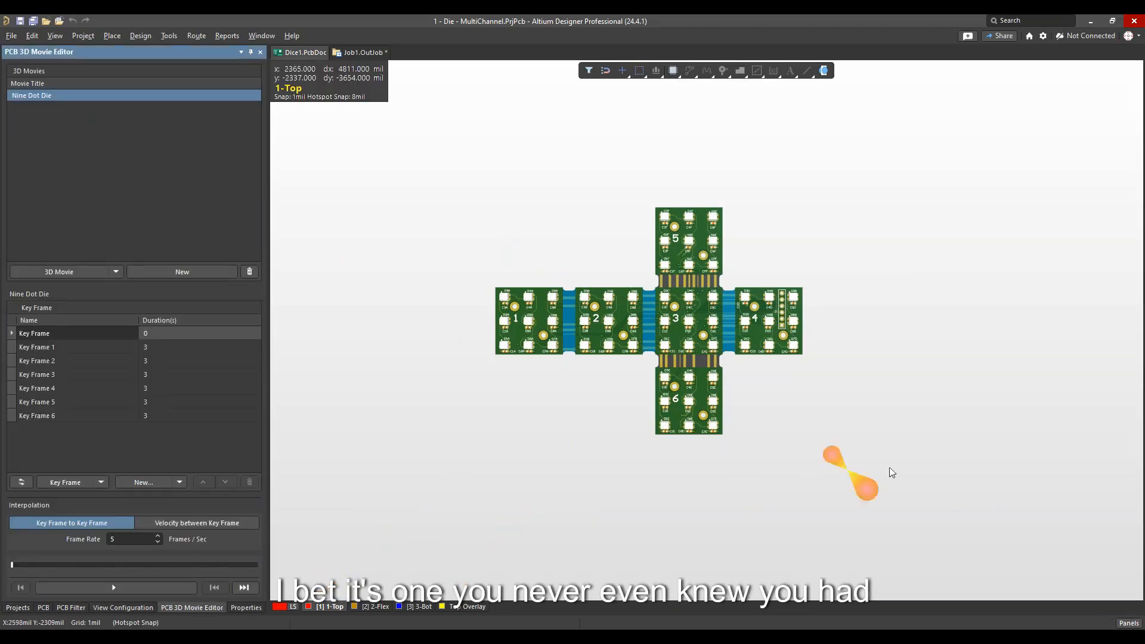
# - Look through the available panels and the board's Fold State control, and return to the PCB 3D Movie Editor
pyautogui.click(1129, 623)
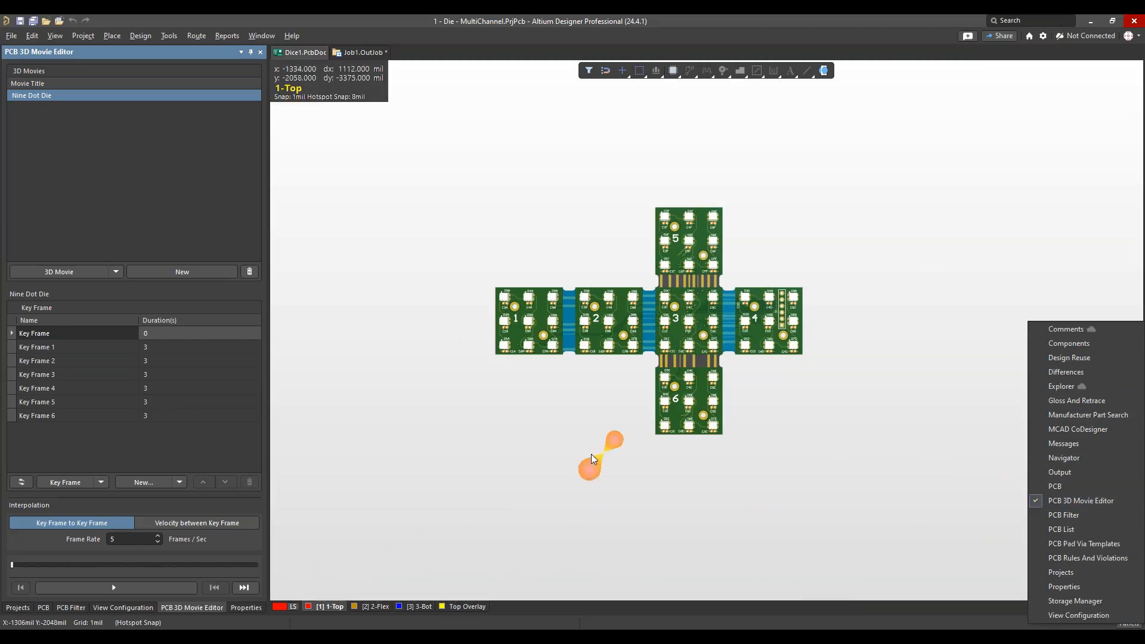
pyautogui.click(572, 432)
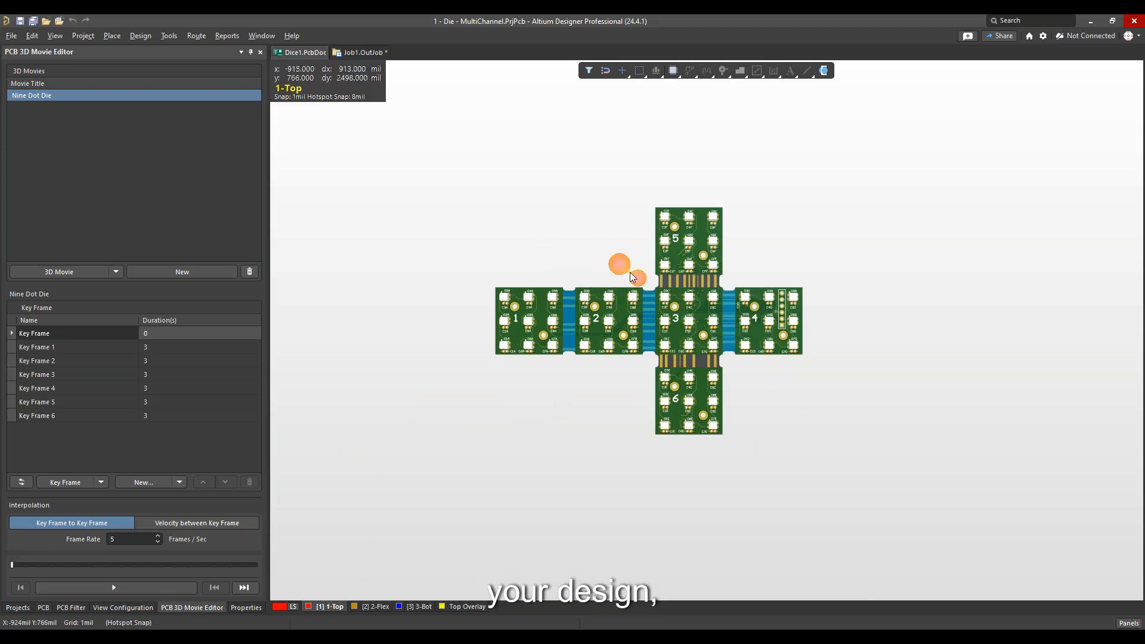
pyautogui.click(43, 608)
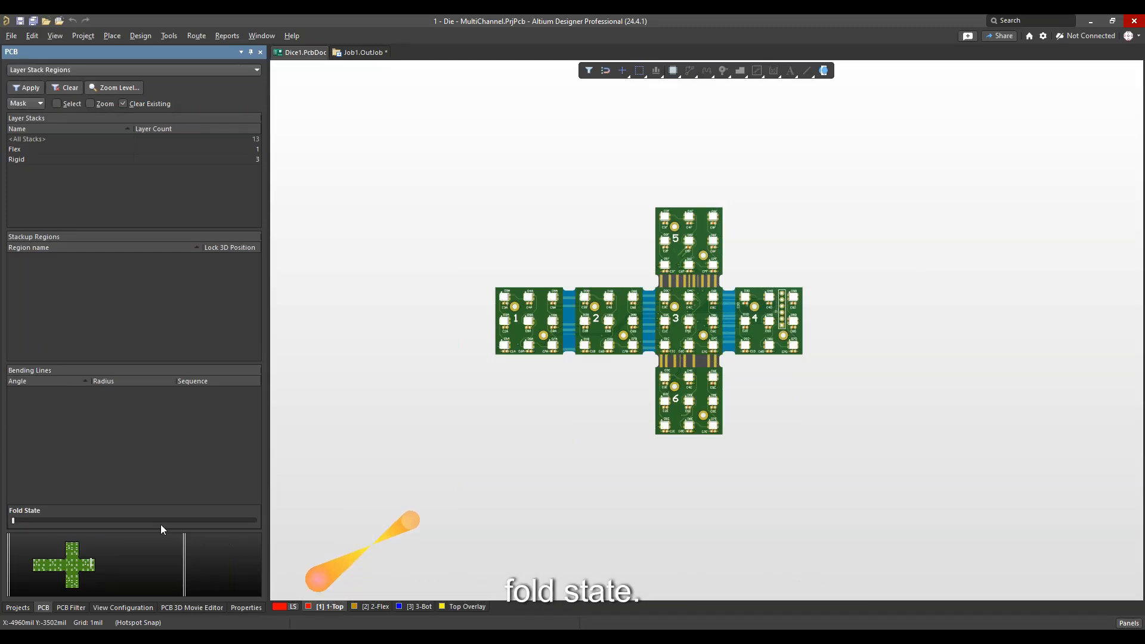
pyautogui.click(174, 608)
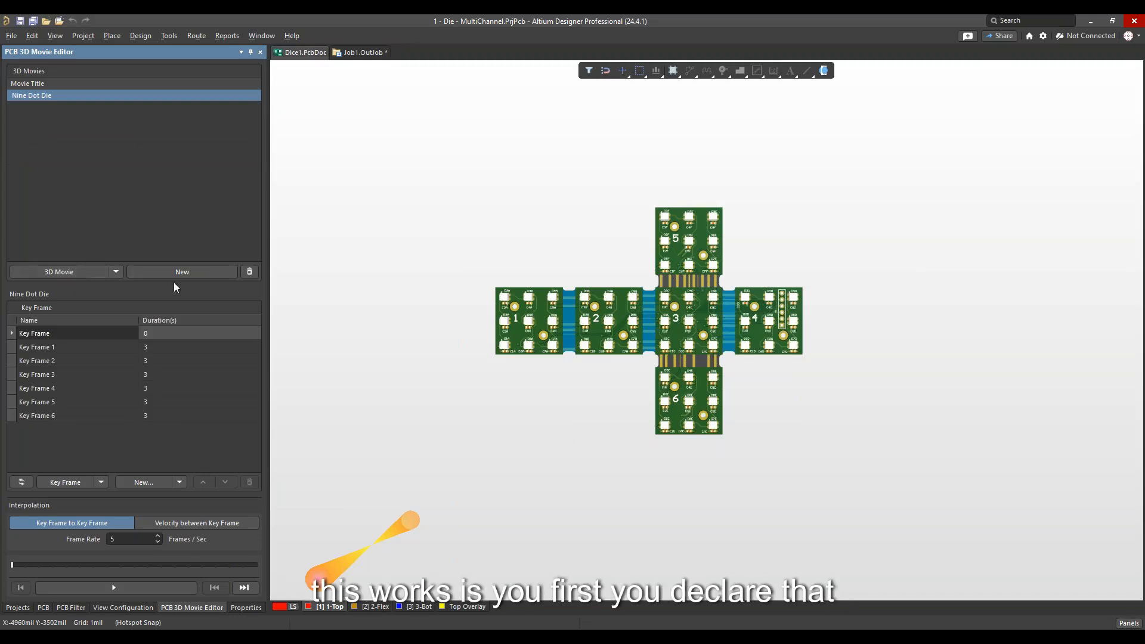
# - Create a new 3D movie named Webinar, compare it with the Nine Dot Die movie, and select Webinar
pyautogui.click(183, 268)
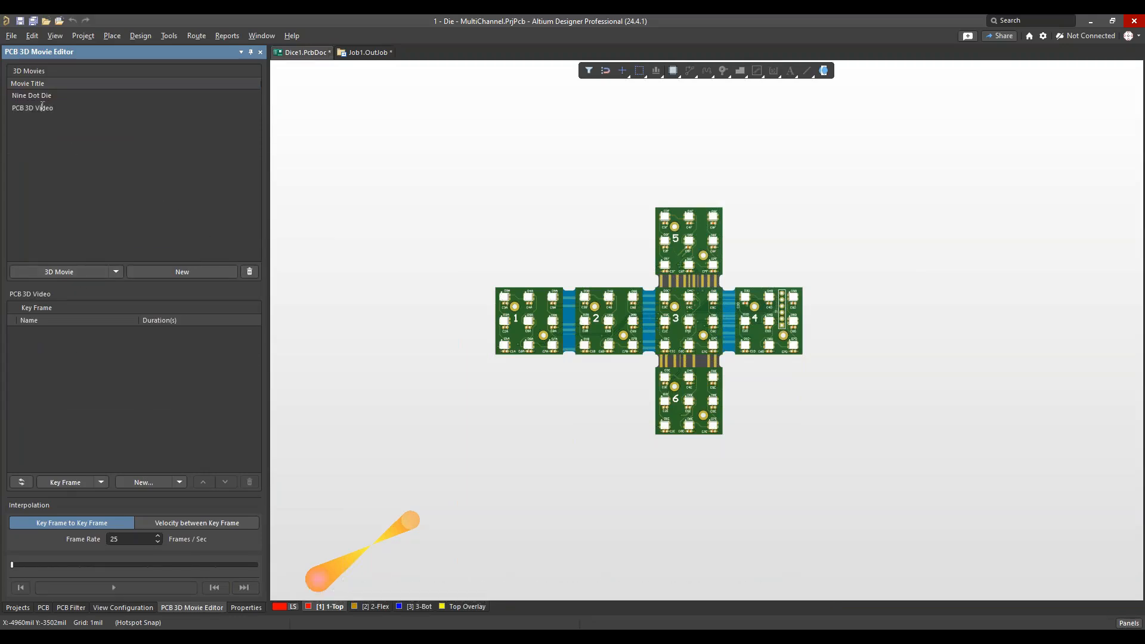
pyautogui.moveTo(50, 109); pyautogui.dragTo(14, 113)
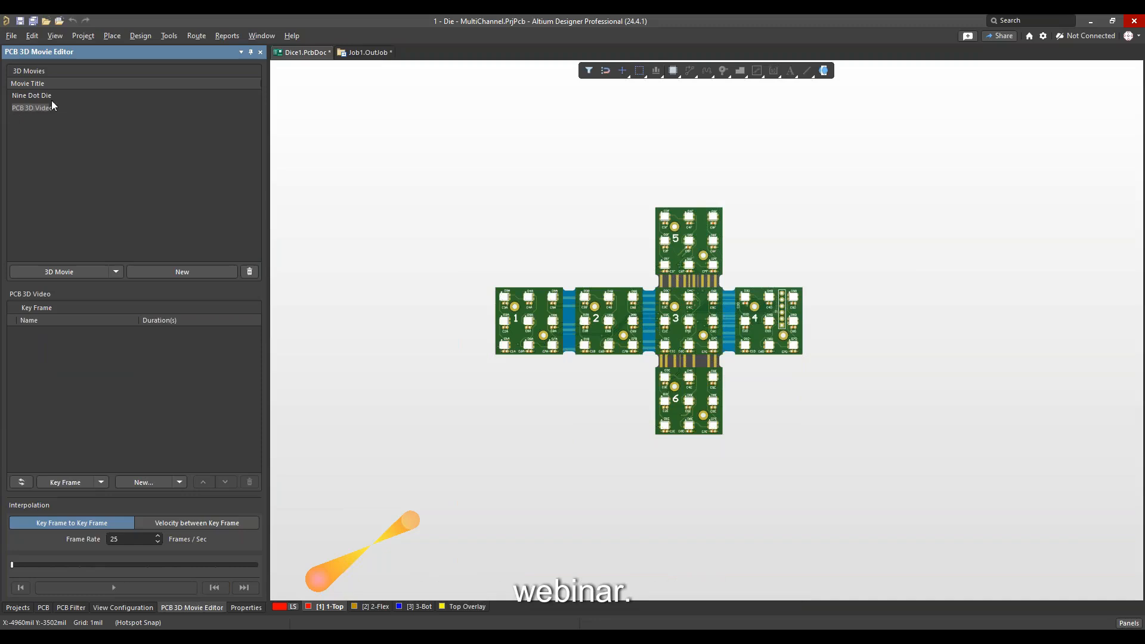
pyautogui.write('We')
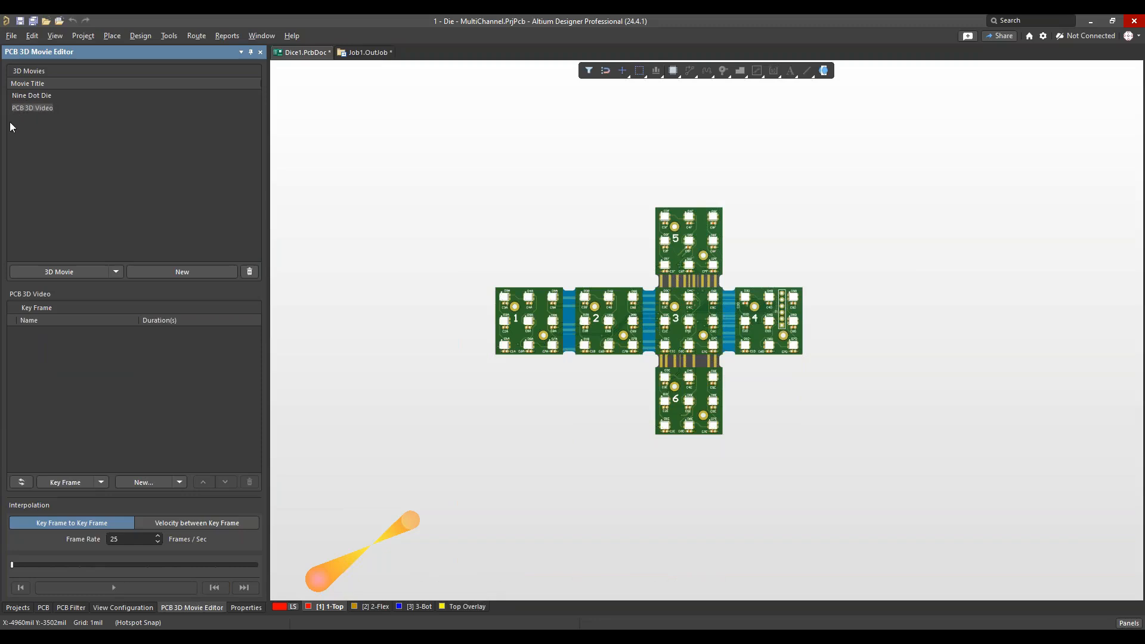
pyautogui.write('binar')
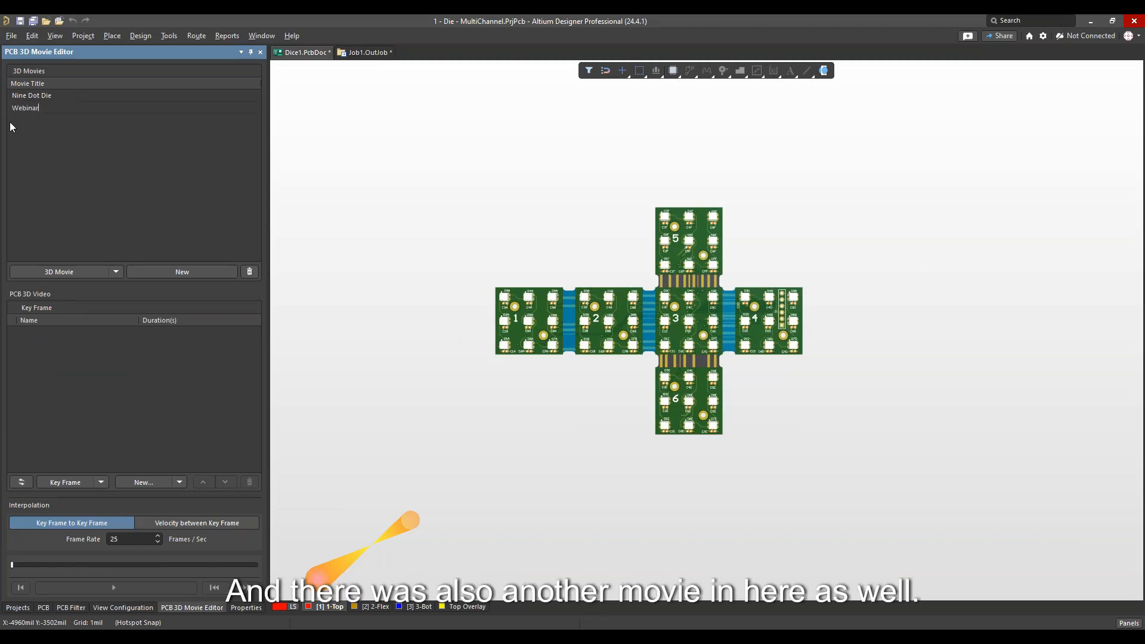
pyautogui.press('Return')
pyautogui.click(48, 95)
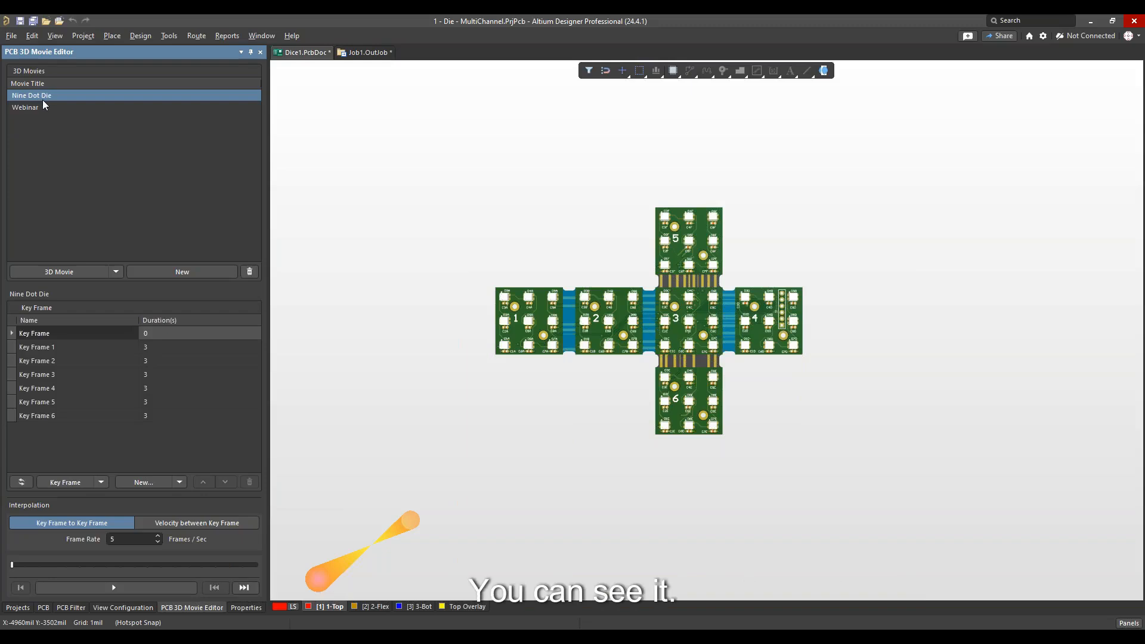
pyautogui.click(38, 108)
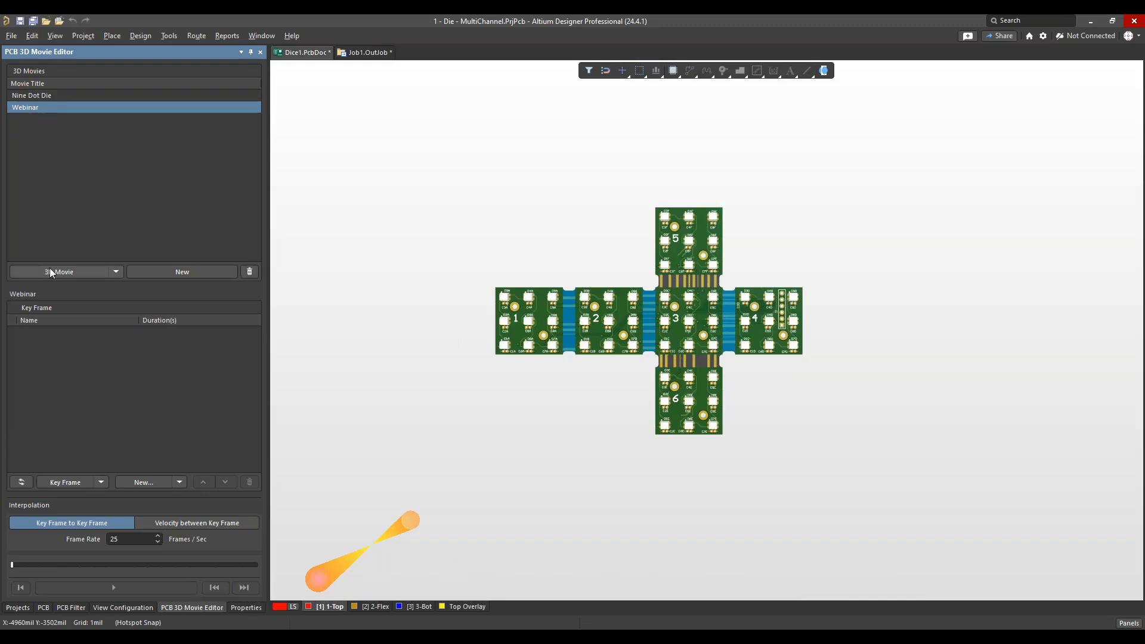
# - Add a first key frame to the Webinar movie and name it Beginning
pyautogui.click(566, 246)
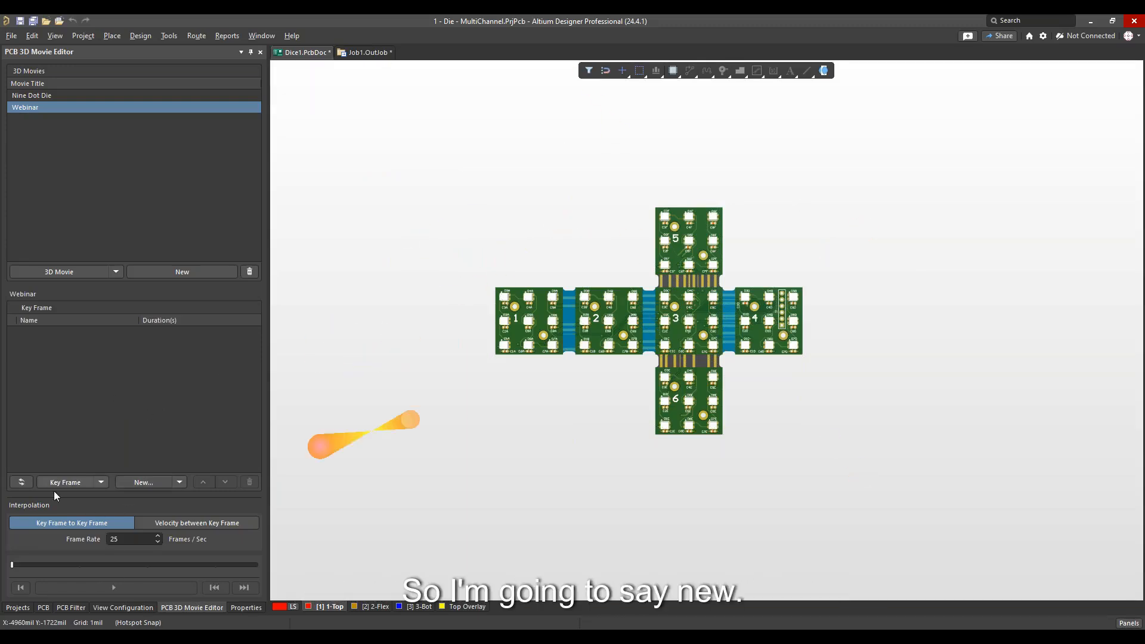
pyautogui.click(81, 484)
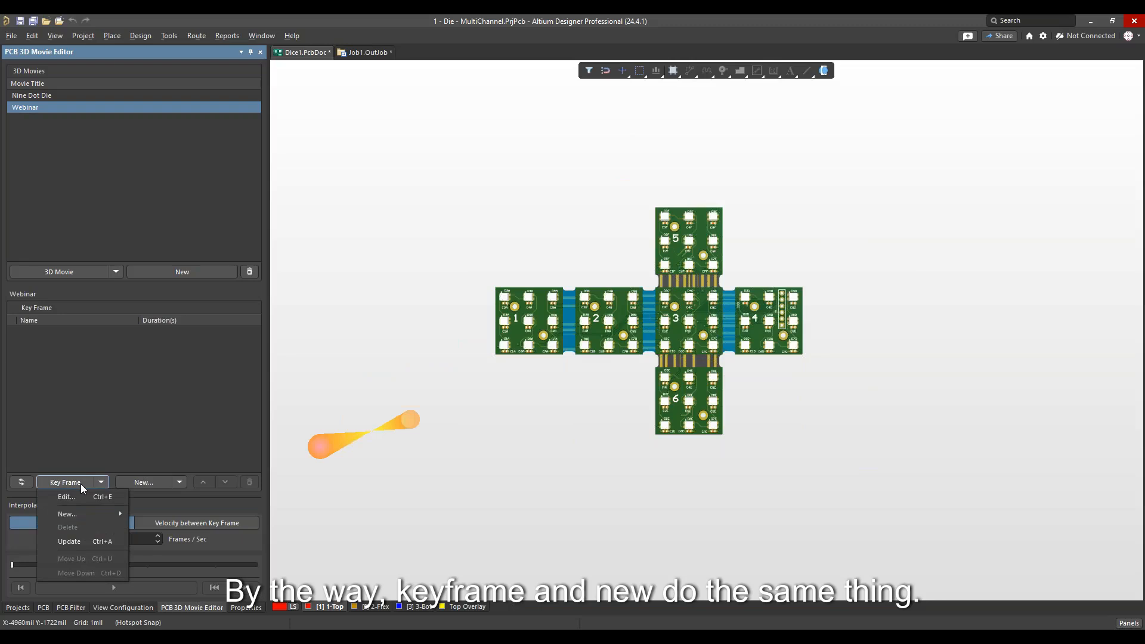
pyautogui.moveTo(70, 517)
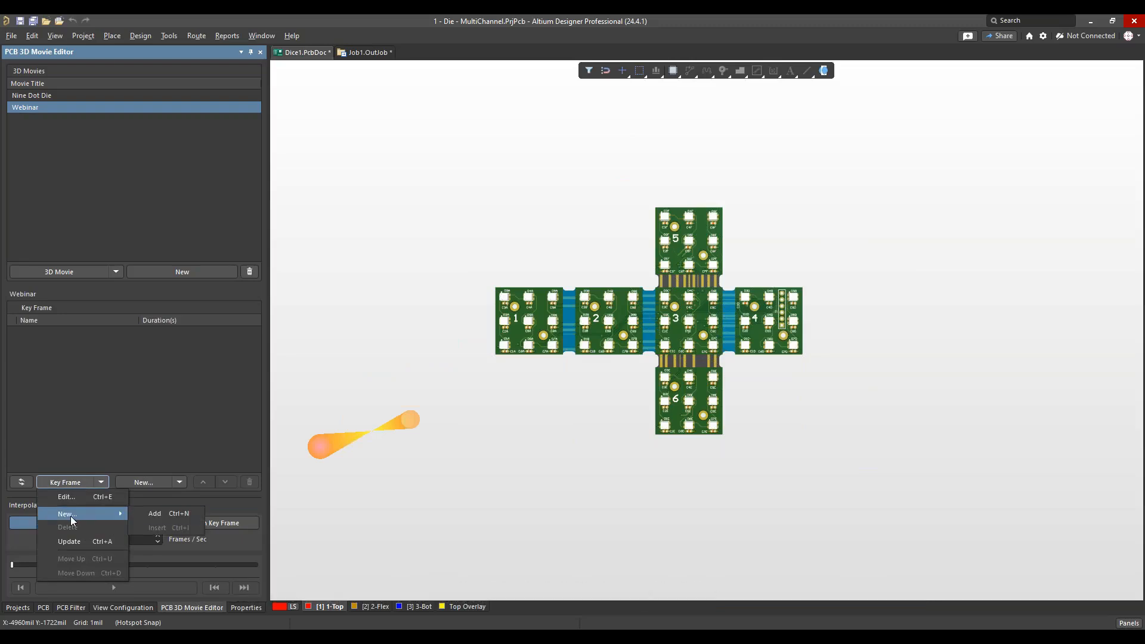
pyautogui.click(149, 514)
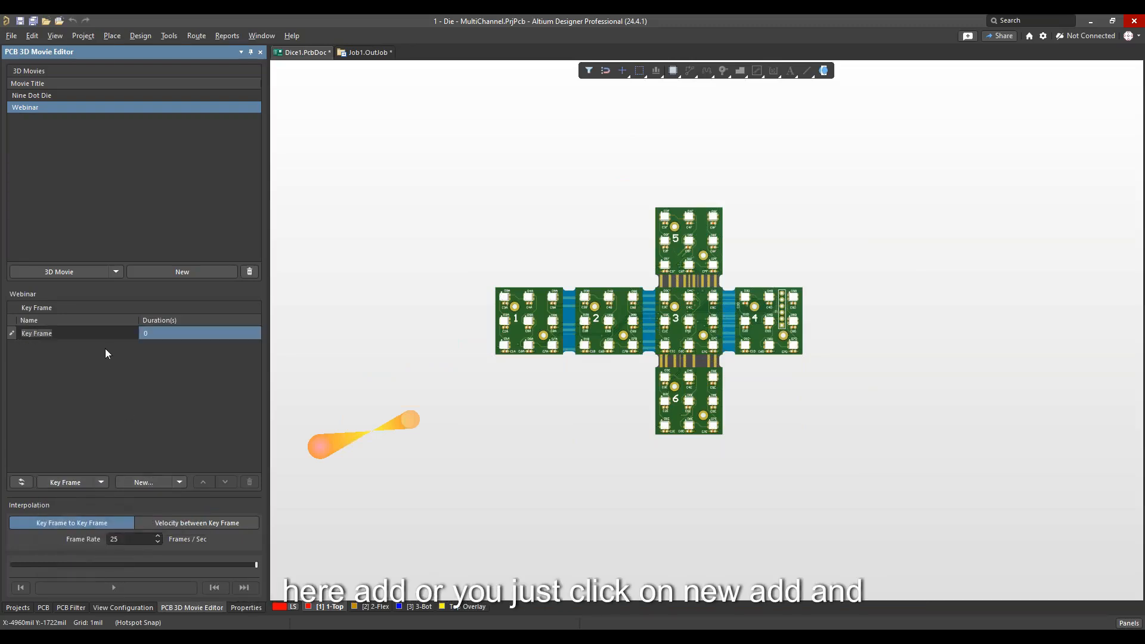
pyautogui.click(96, 334)
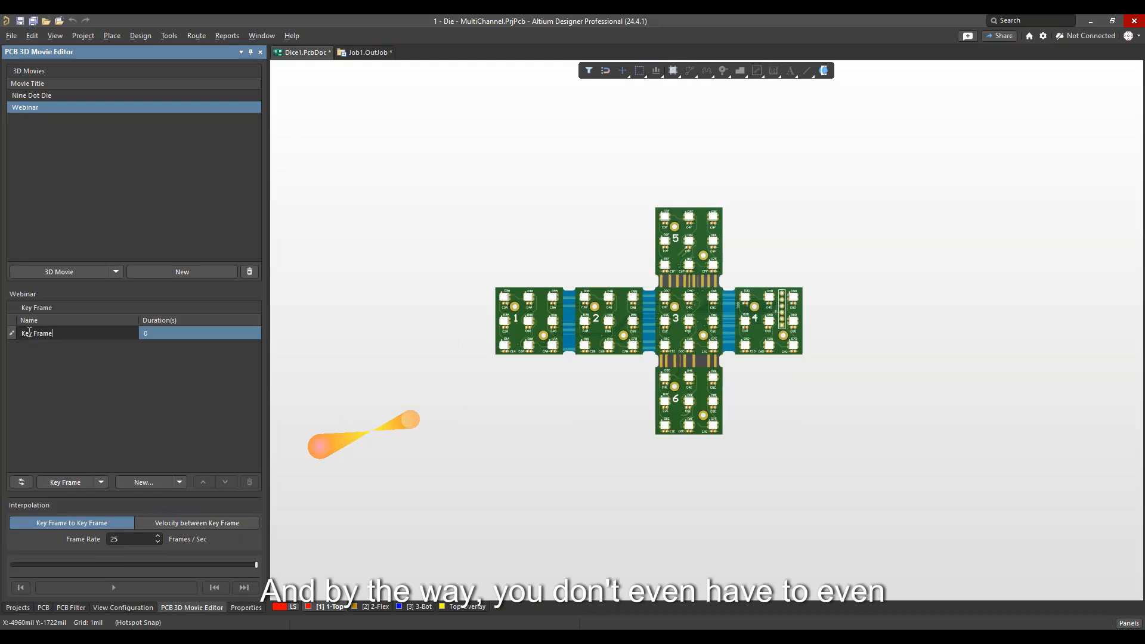
pyautogui.moveTo(57, 332); pyautogui.dragTo(20, 344)
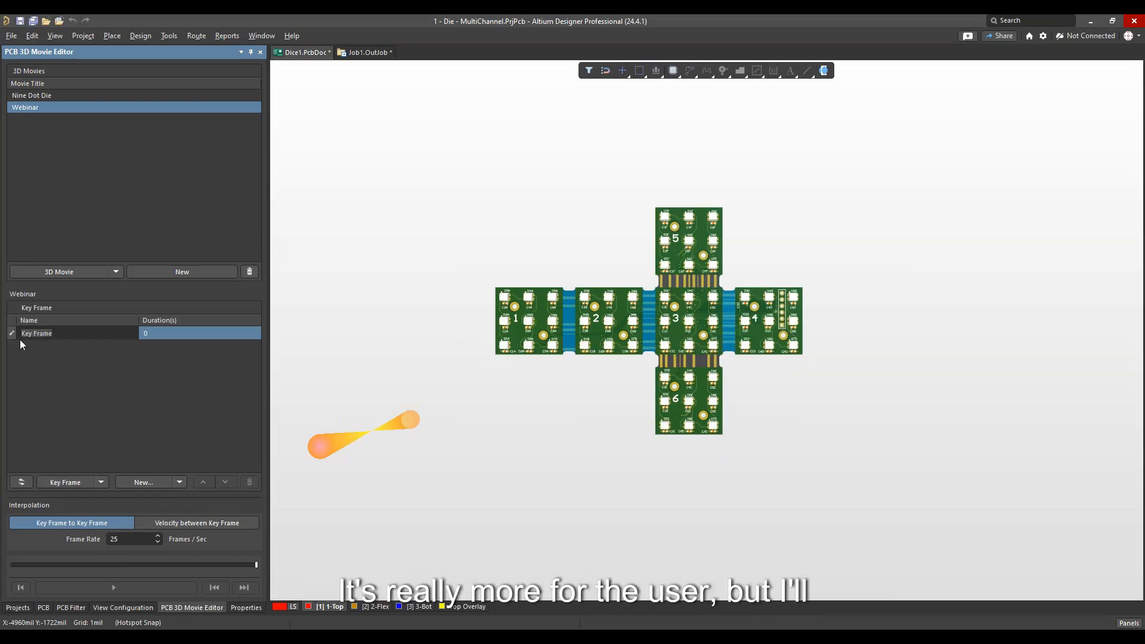
pyautogui.write('Beginning')
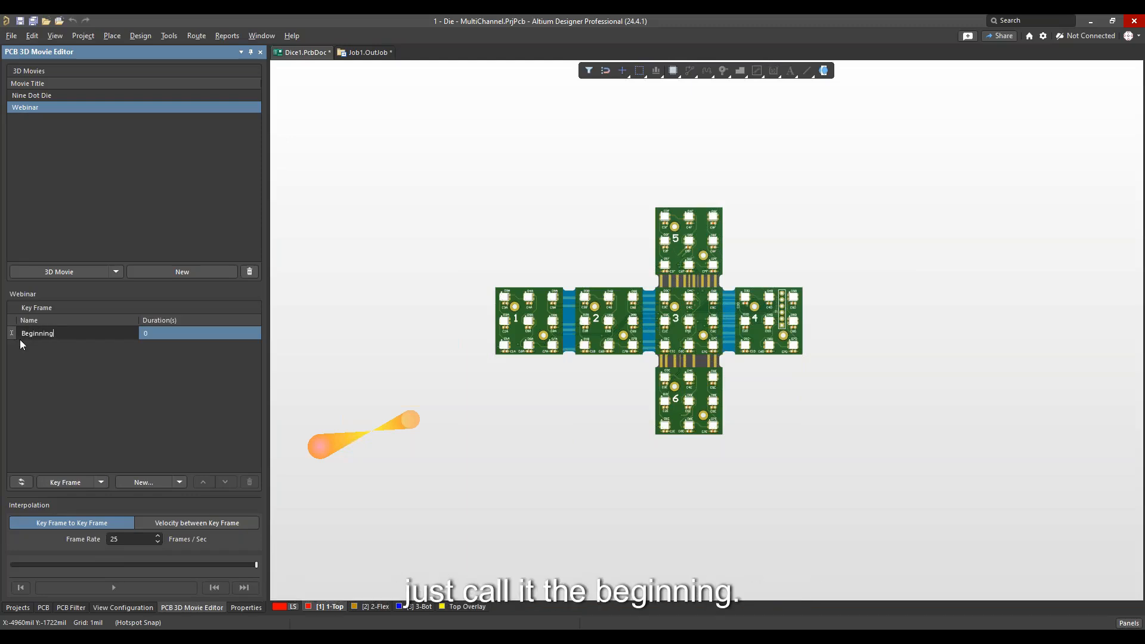
pyautogui.press('Return')
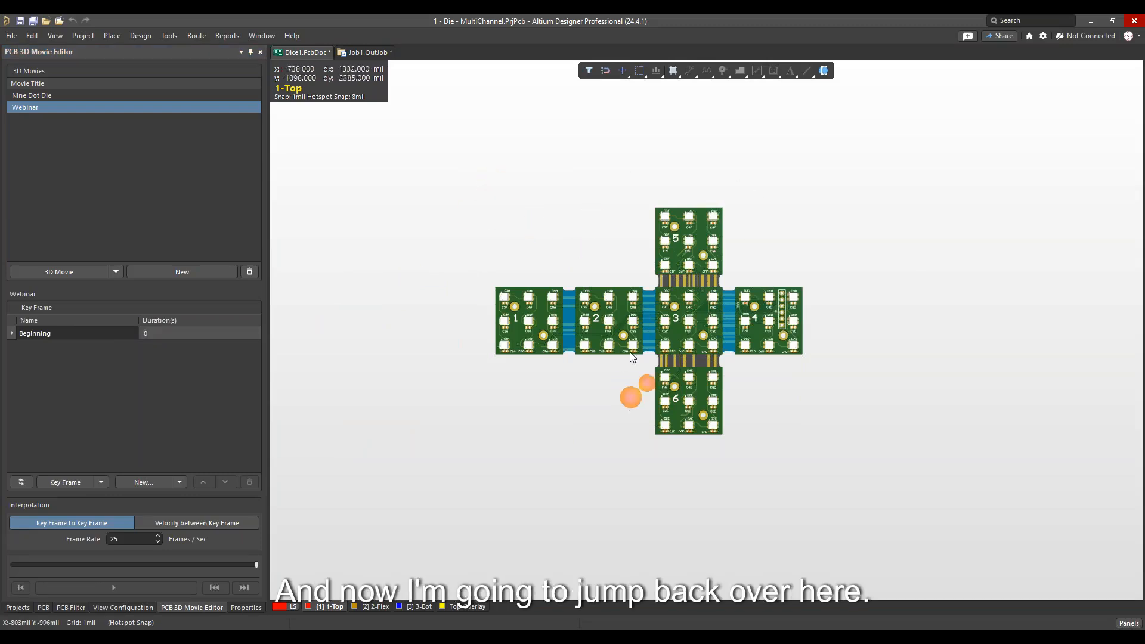
# - Turn the unfolded board over to show its back side diagonally, and enlarge it in the 3D view
pyautogui.keyDown('shift'); pyautogui.moveTo(593, 250); pyautogui.dragTo(404, 289, button='right'); pyautogui.keyUp('shift')
pyautogui.keyDown('ctrl'); pyautogui.scroll(-2, 407, 342); pyautogui.keyUp('ctrl')
pyautogui.moveTo(408, 342); pyautogui.dragTo(608, 381, button='right')
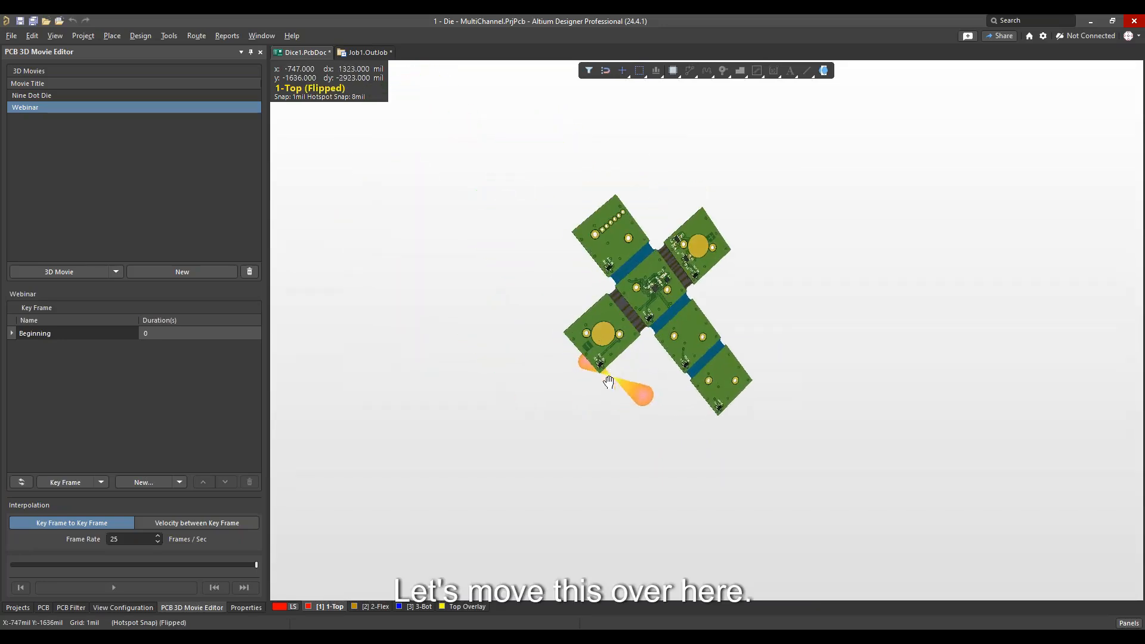
pyautogui.keyDown('shift'); pyautogui.moveTo(553, 350); pyautogui.dragTo(467, 283, button='right'); pyautogui.keyUp('shift')
pyautogui.keyDown('ctrl'); pyautogui.scroll(3, 549, 281); pyautogui.keyUp('ctrl')
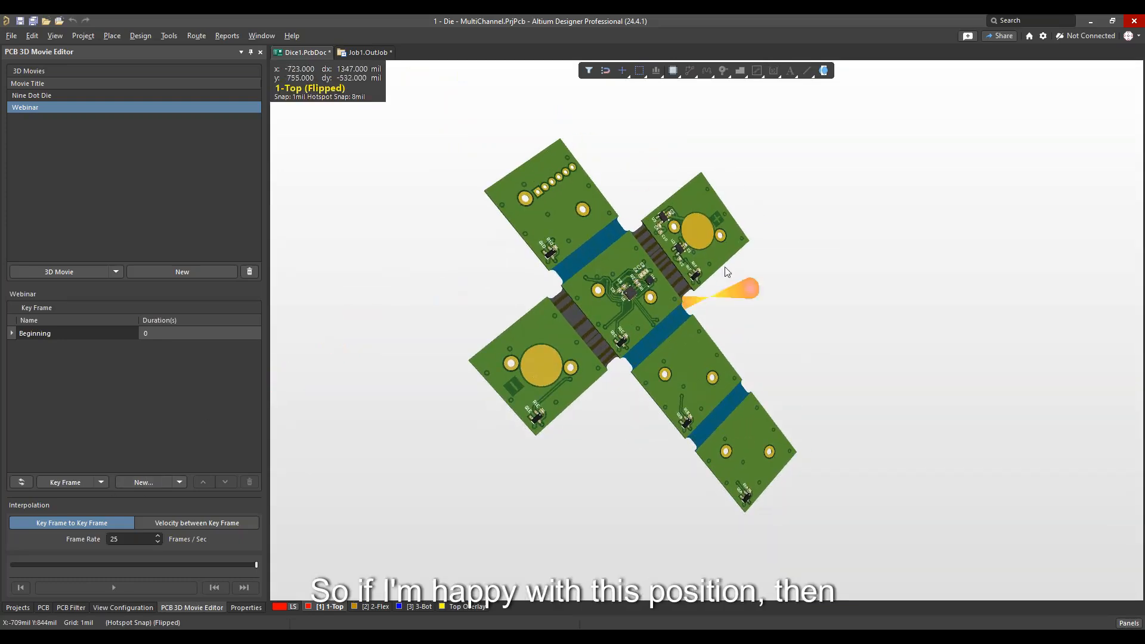
# - Add a key frame to the Webinar movie from the current view and name it Back side
pyautogui.click(142, 481)
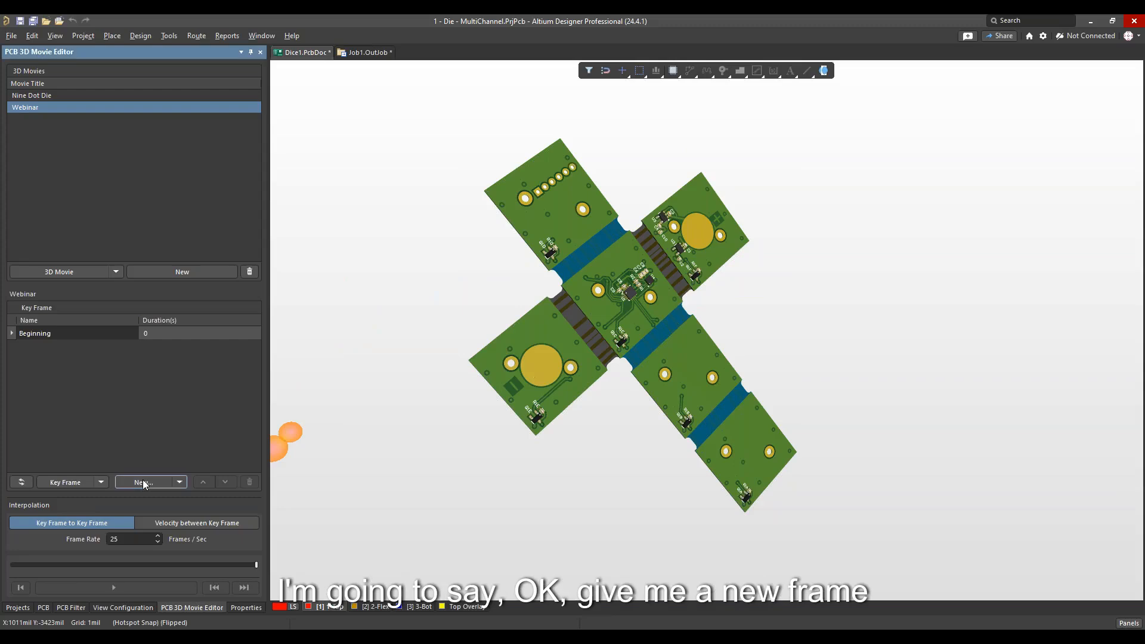
pyautogui.click(78, 495)
pyautogui.click(84, 346)
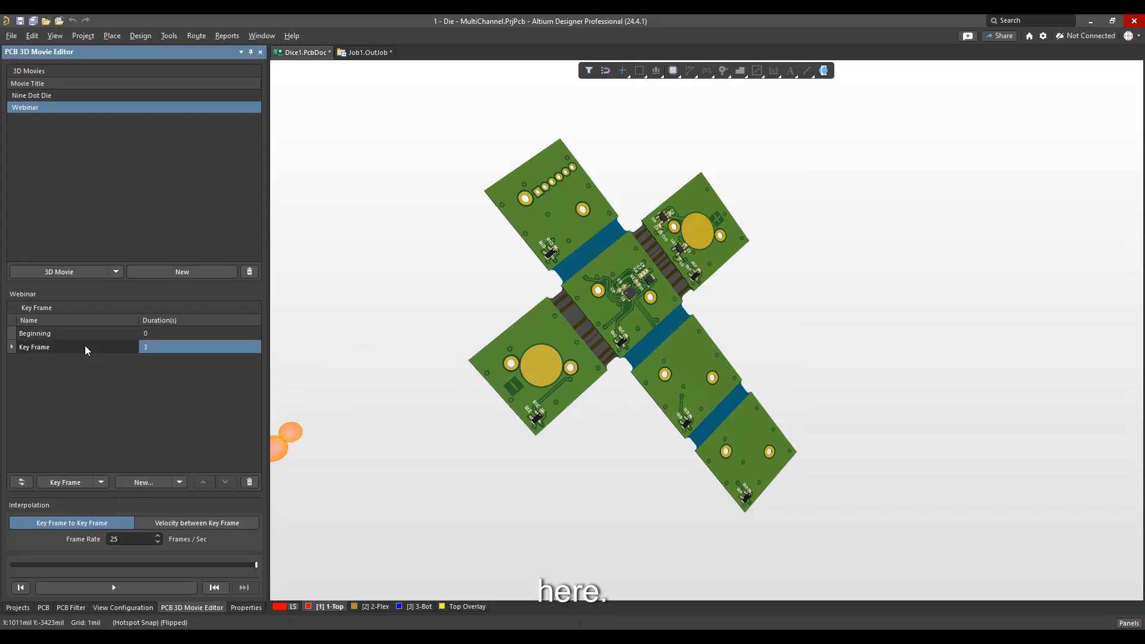
pyautogui.click(84, 345)
pyautogui.write('Back side')
pyautogui.press('Return')
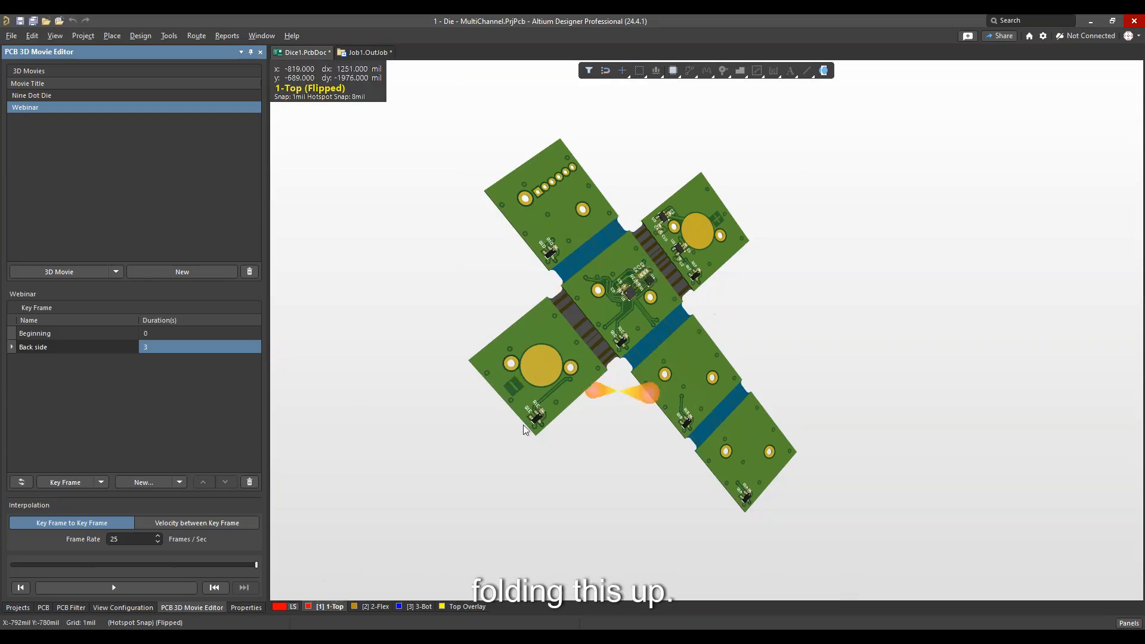
# - Fold the board up completely using the Fold State control, and enlarge the folded die in the 3D view
pyautogui.click(43, 608)
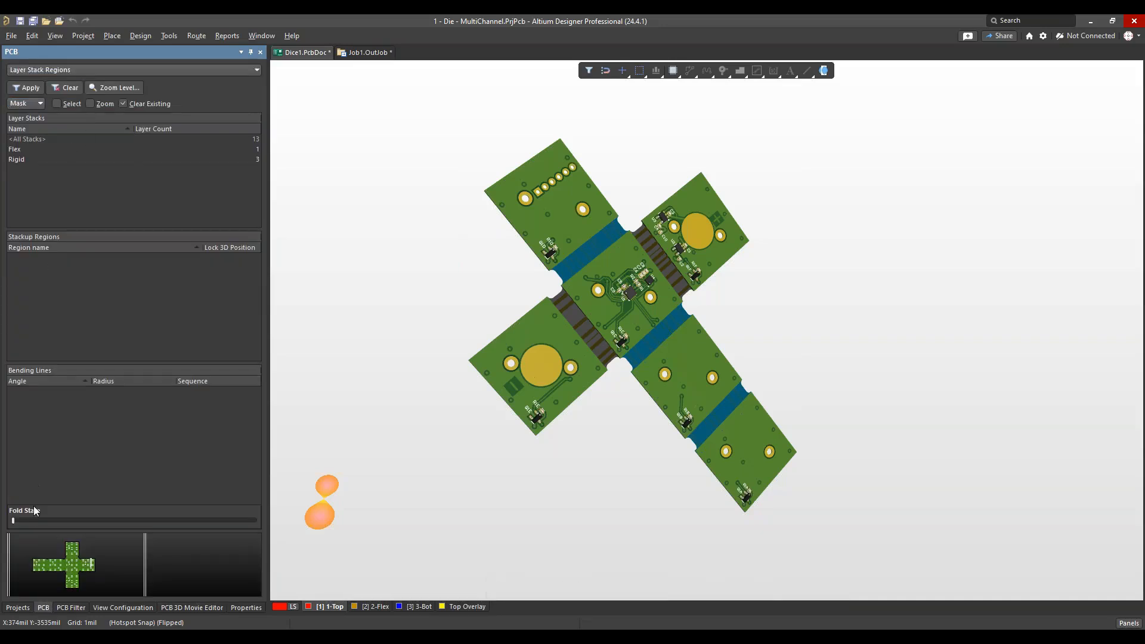
pyautogui.moveTo(13, 520); pyautogui.dragTo(253, 520)
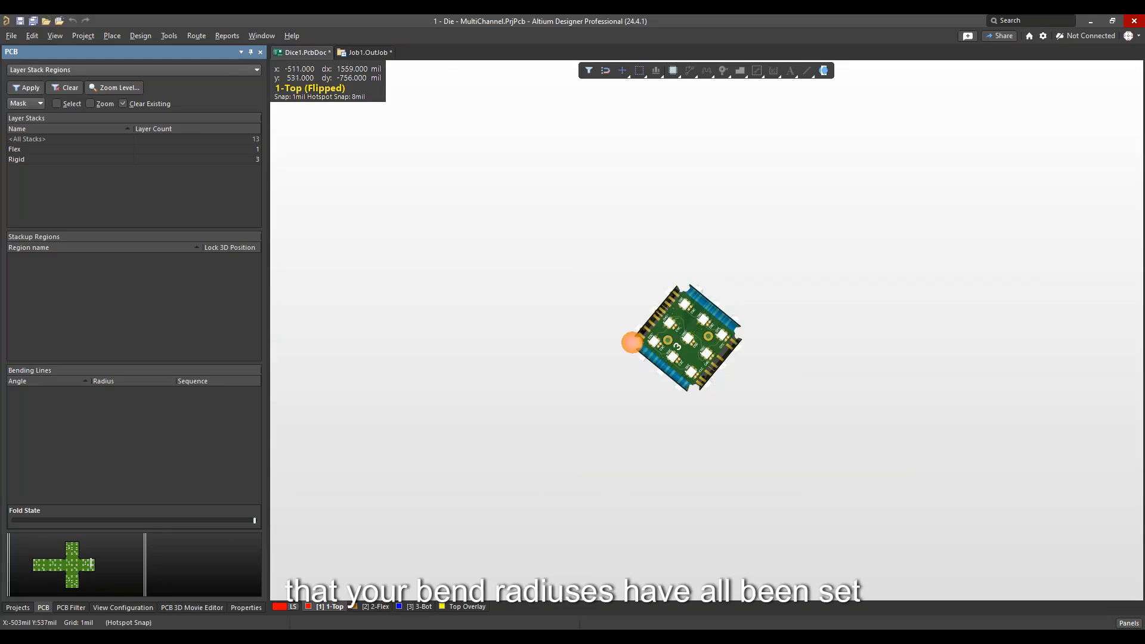
pyautogui.keyDown('ctrl'); pyautogui.scroll(3, 663, 375); pyautogui.keyUp('ctrl')
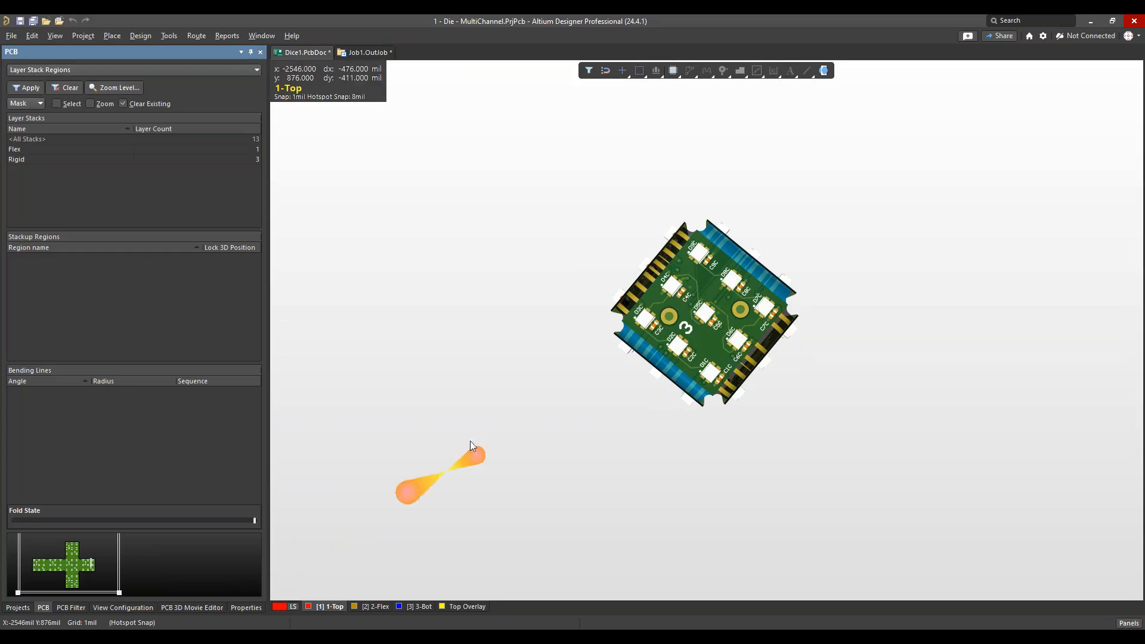
pyautogui.keyDown('ctrl'); pyautogui.scroll(1, 582, 399); pyautogui.keyUp('ctrl')
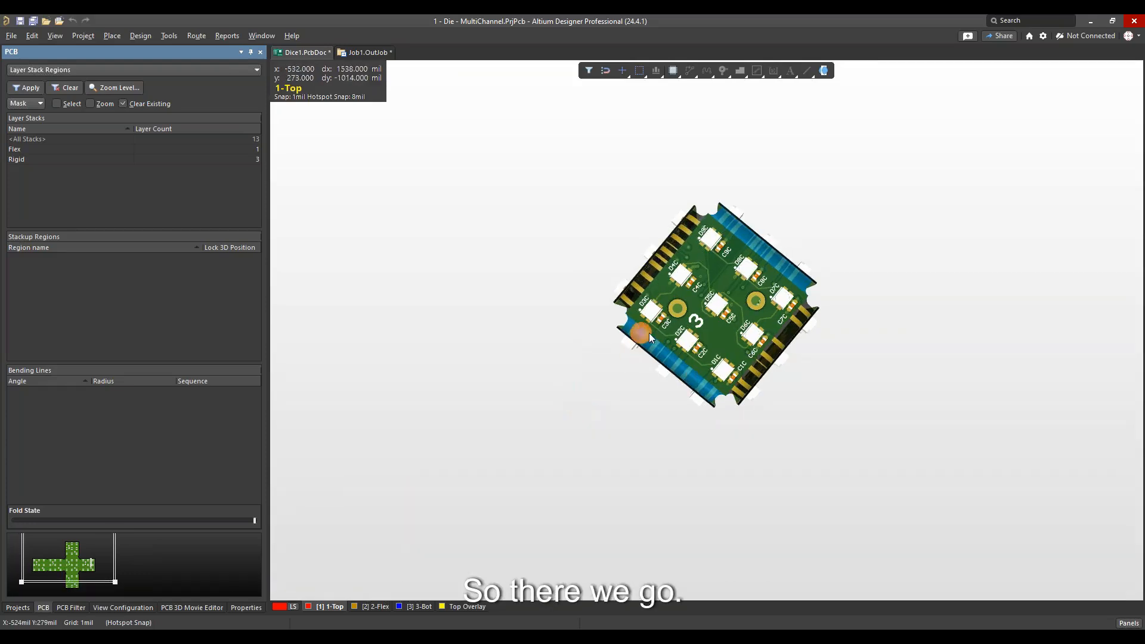
# - Return to the PCB 3D Movie Editor and add a key frame of the folded board named Folded
pyautogui.click(182, 607)
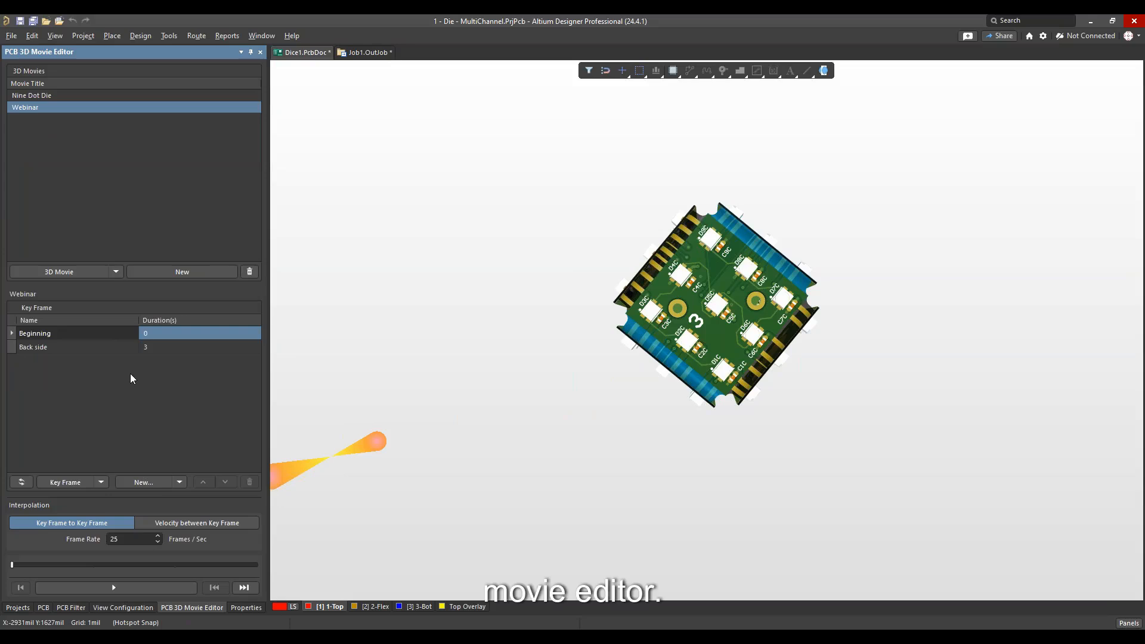
pyautogui.click(126, 481)
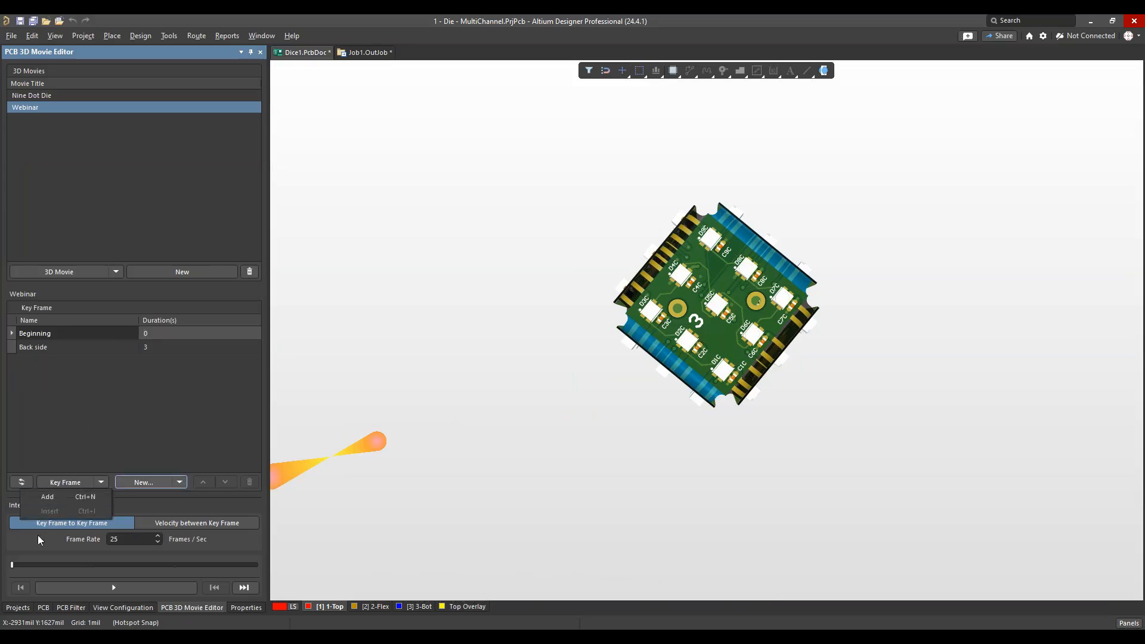
pyautogui.click(60, 496)
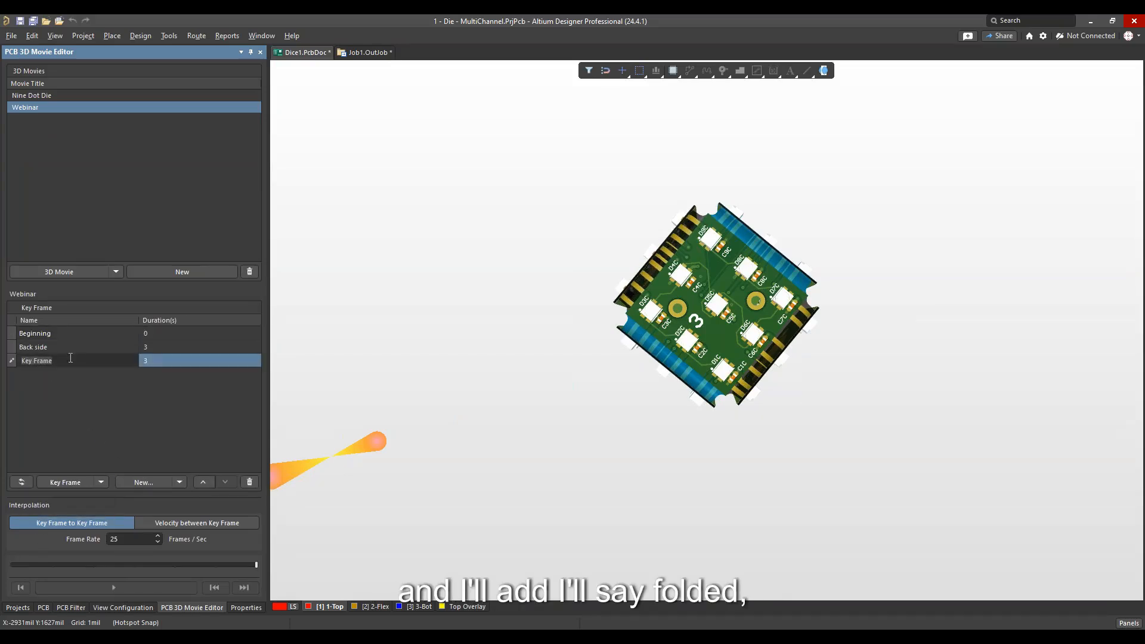
pyautogui.write('Folded')
pyautogui.press('Return')
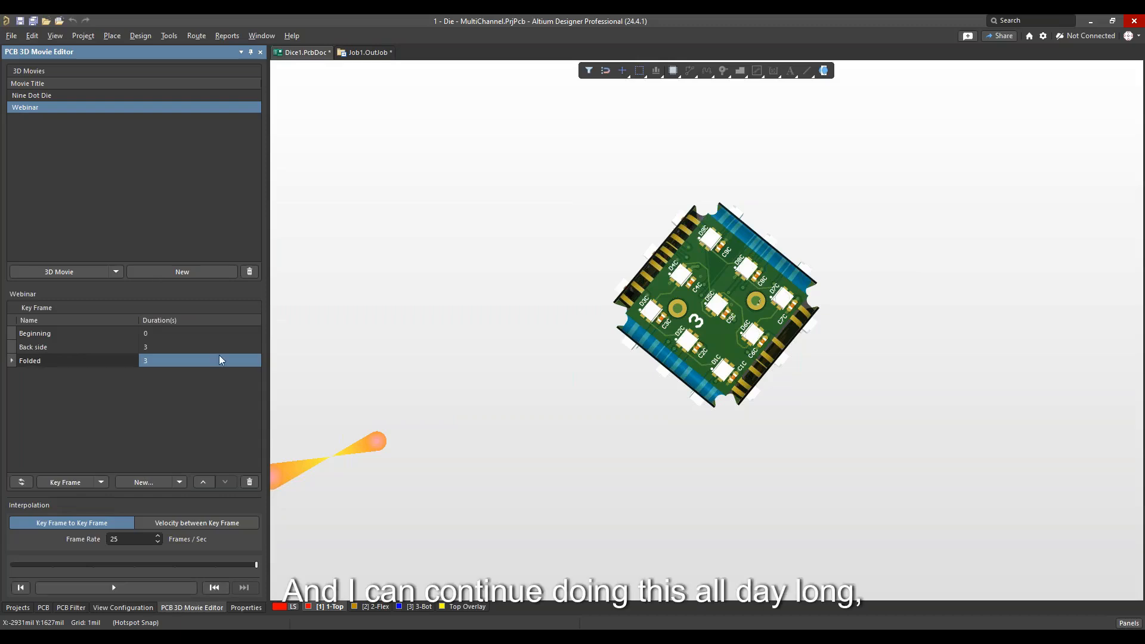
# - Review the Beginning and Folded key frames of the Webinar movie and the available key frame commands
pyautogui.click(524, 356)
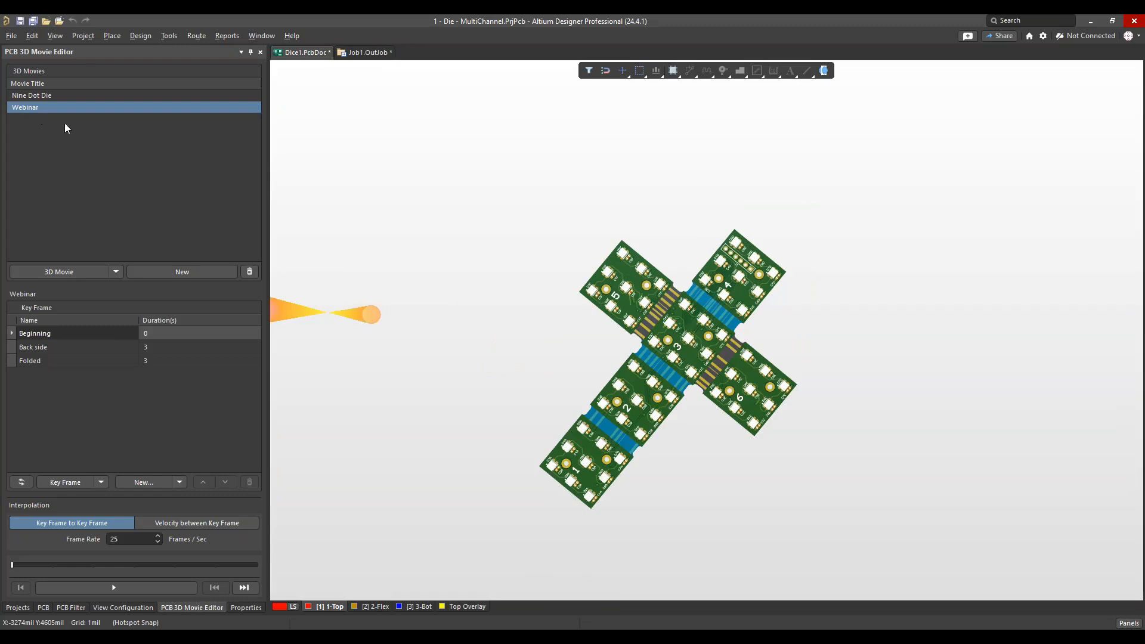
pyautogui.click(191, 360)
pyautogui.moveTo(608, 388)
pyautogui.mouseDown(button='right')
pyautogui.moveTo(493, 399)
pyautogui.moveTo(590, 397)
pyautogui.mouseUp(button='right')
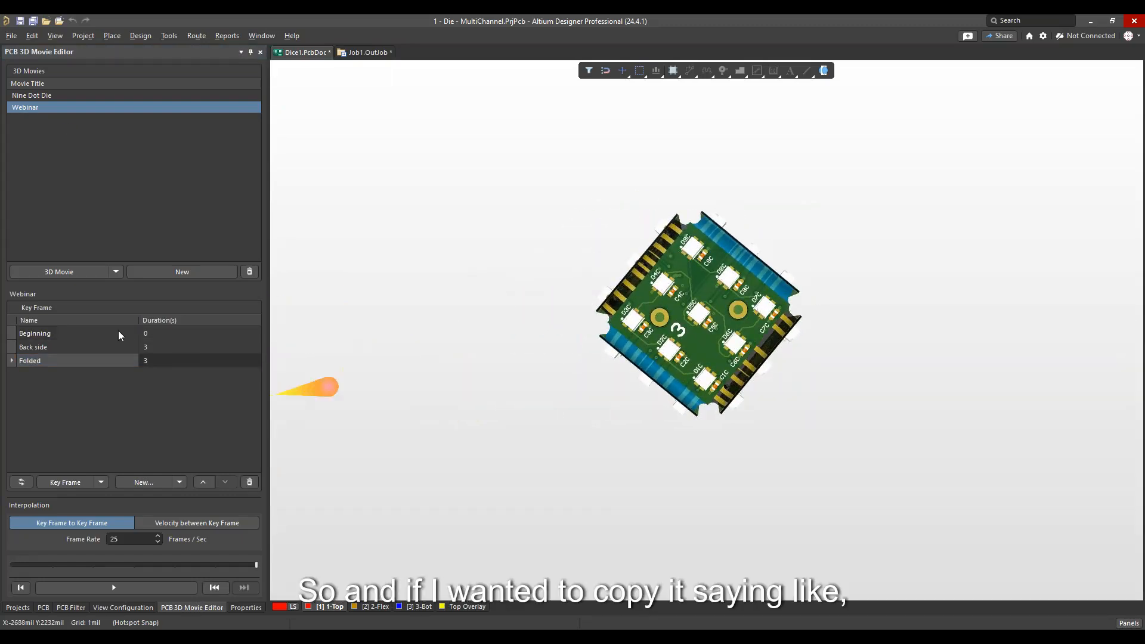
pyautogui.click(116, 334)
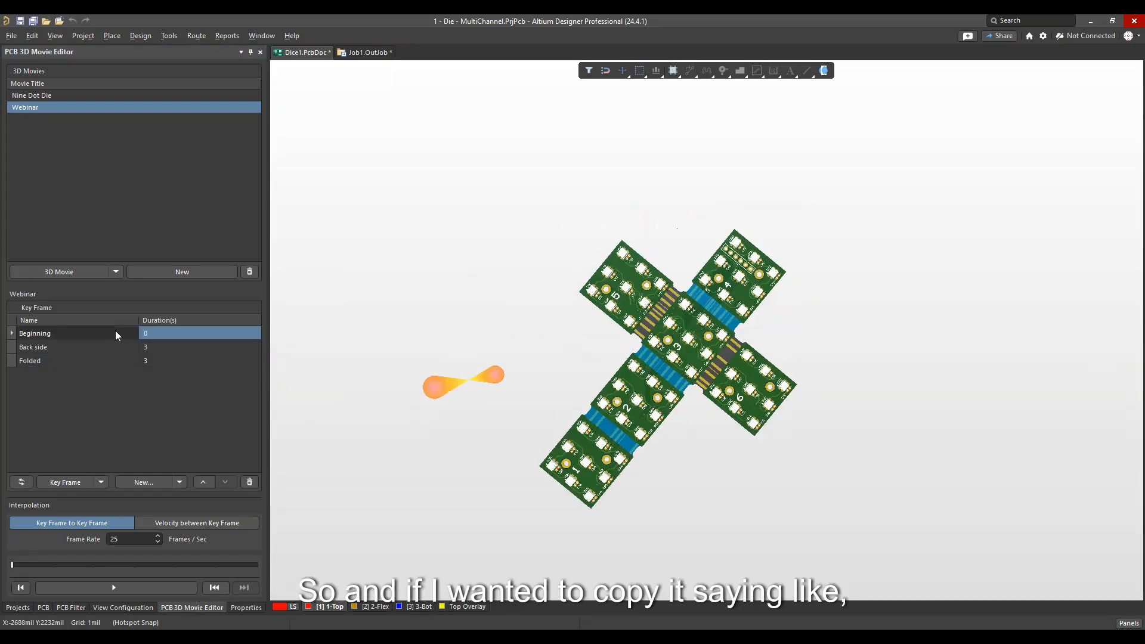
pyautogui.click(101, 482)
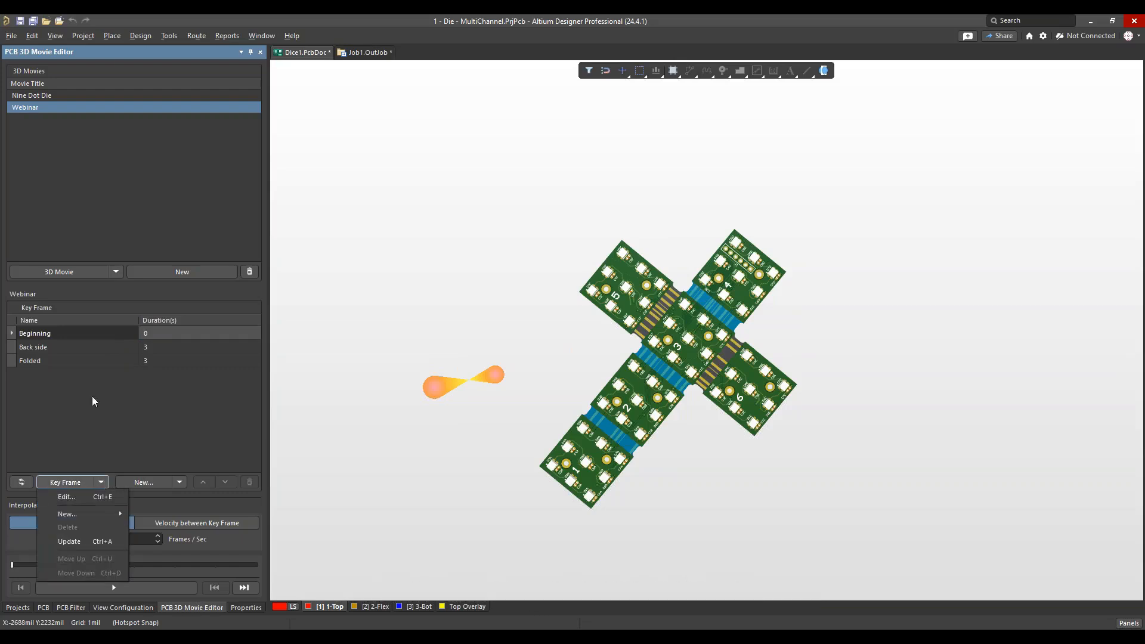
pyautogui.click(500, 296)
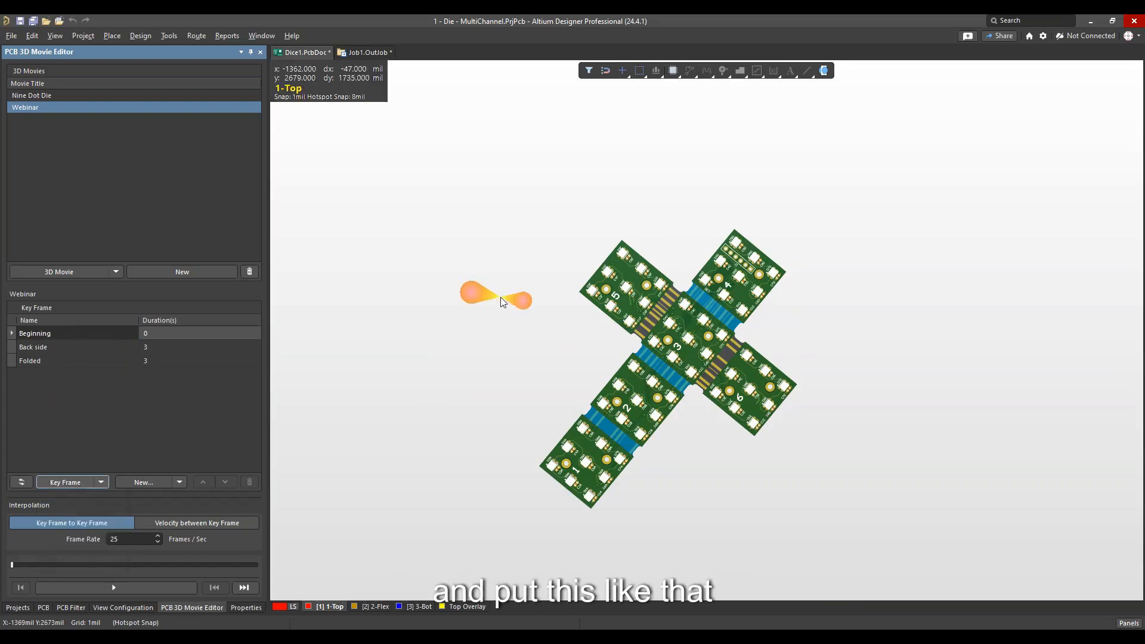
pyautogui.keyDown('ctrl'); pyautogui.scroll(-2, 498, 309); pyautogui.keyUp('ctrl')
pyautogui.keyDown('ctrl'); pyautogui.scroll(1, 471, 328); pyautogui.keyUp('ctrl')
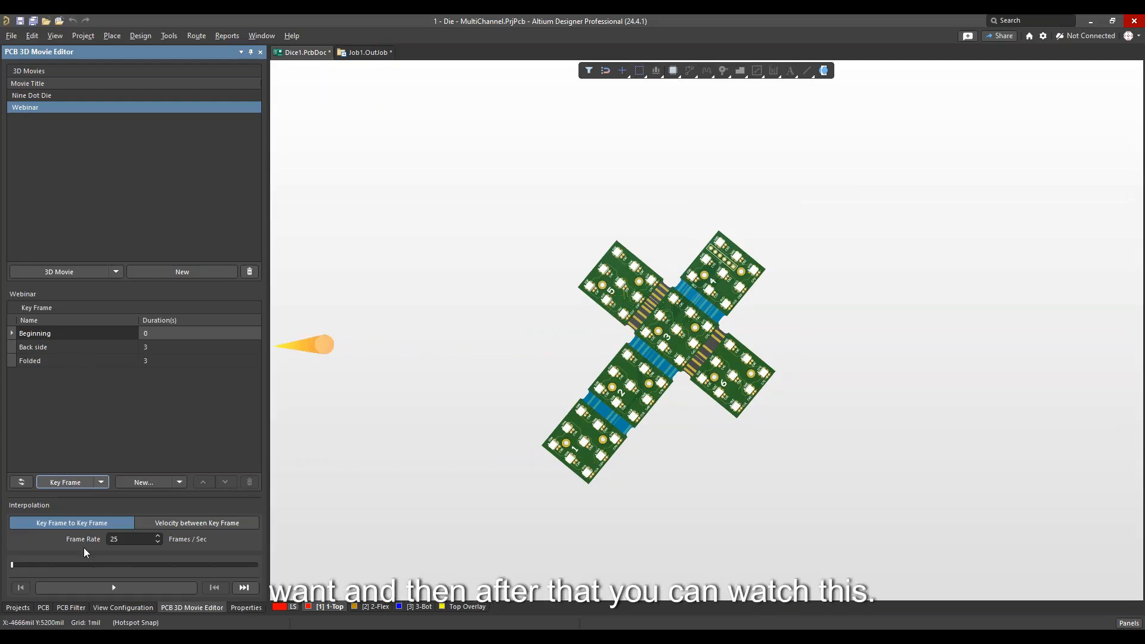
# - Play the Webinar movie to preview the animation, and go back to the Beginning key frame
pyautogui.click(82, 588)
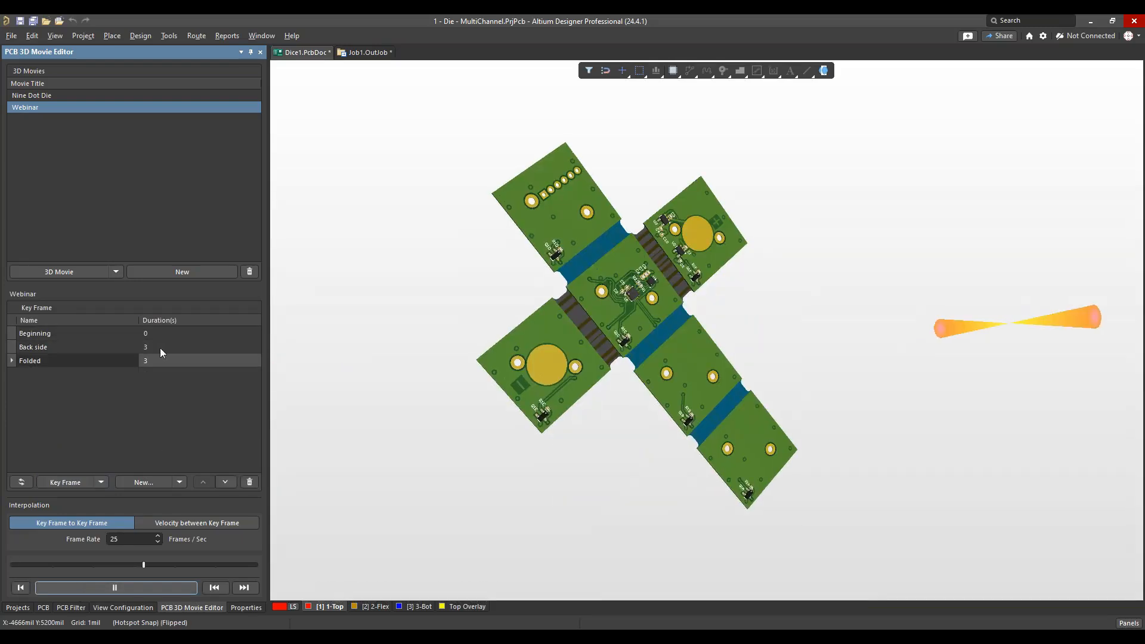
pyautogui.click(99, 336)
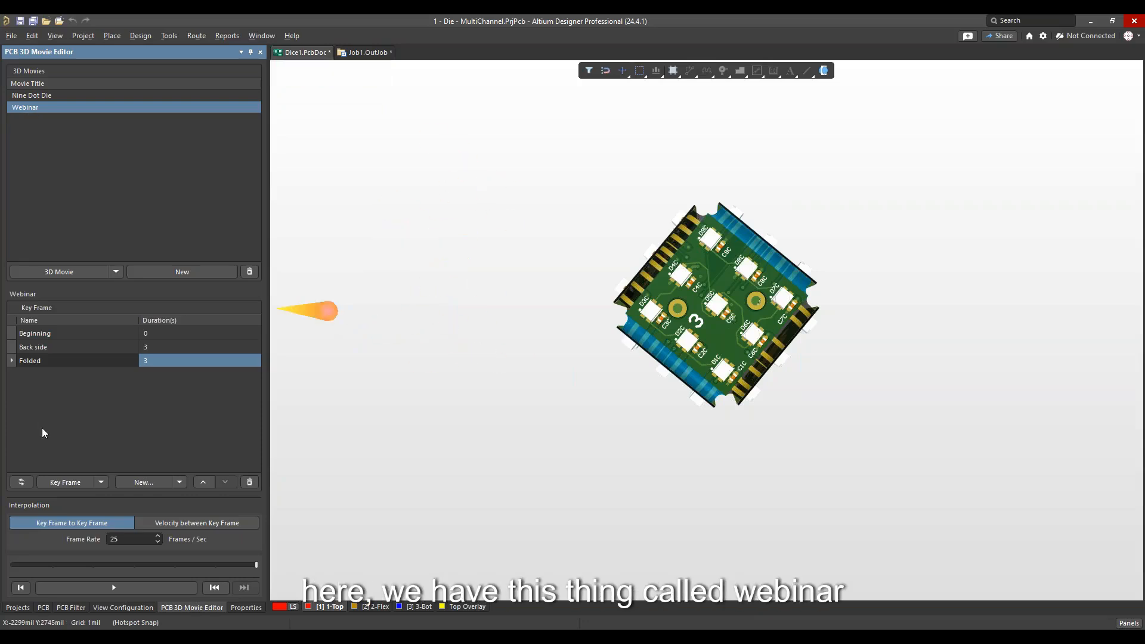
pyautogui.click(149, 333)
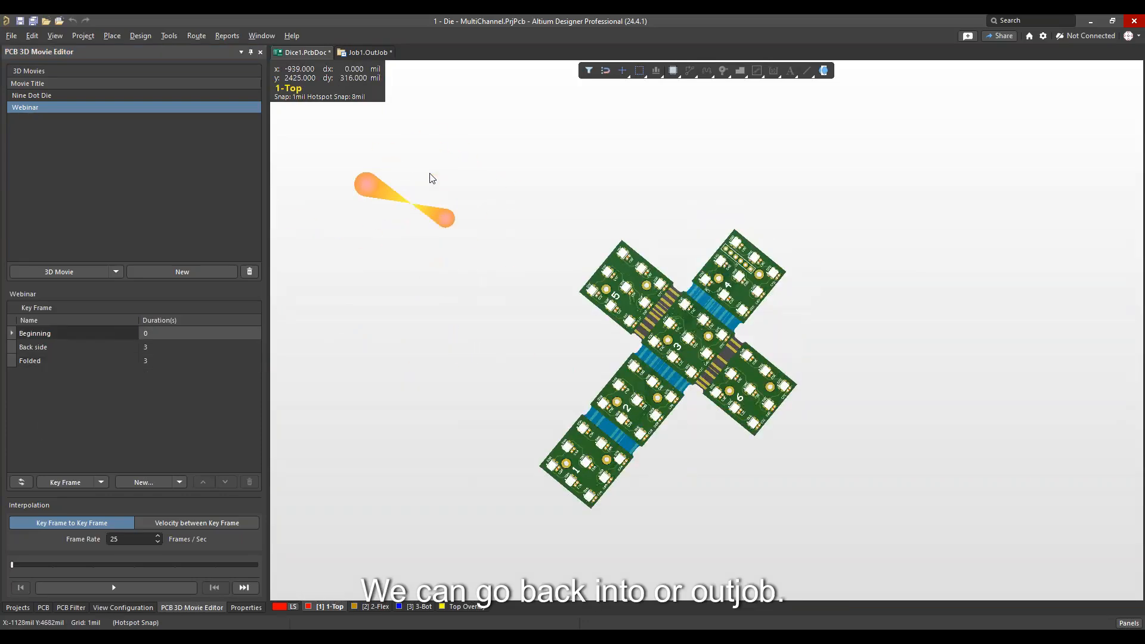
# - In Job1.OutJob, configure the PCB 3D Video output to render the Webinar movie
pyautogui.click(361, 52)
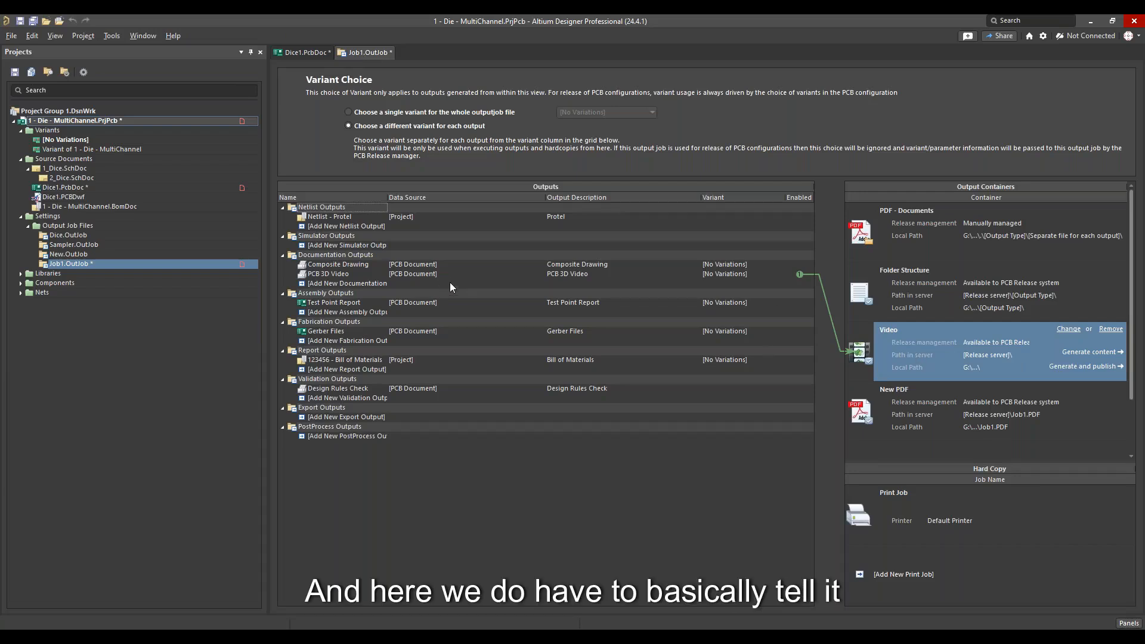
pyautogui.click(507, 275)
pyautogui.rightClick(566, 274)
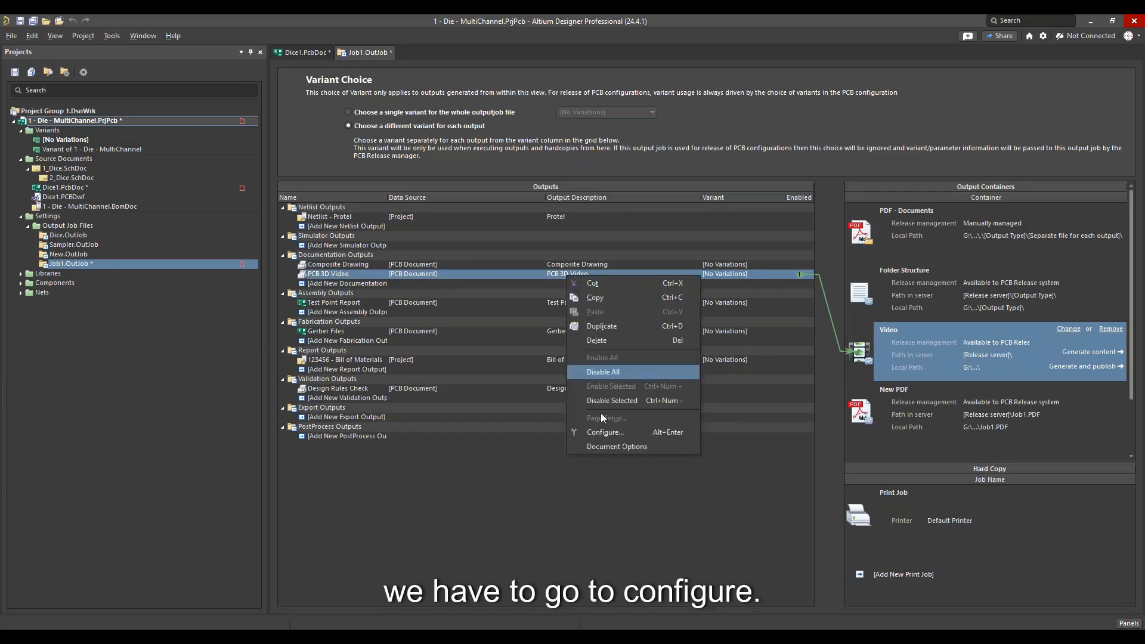
pyautogui.click(602, 432)
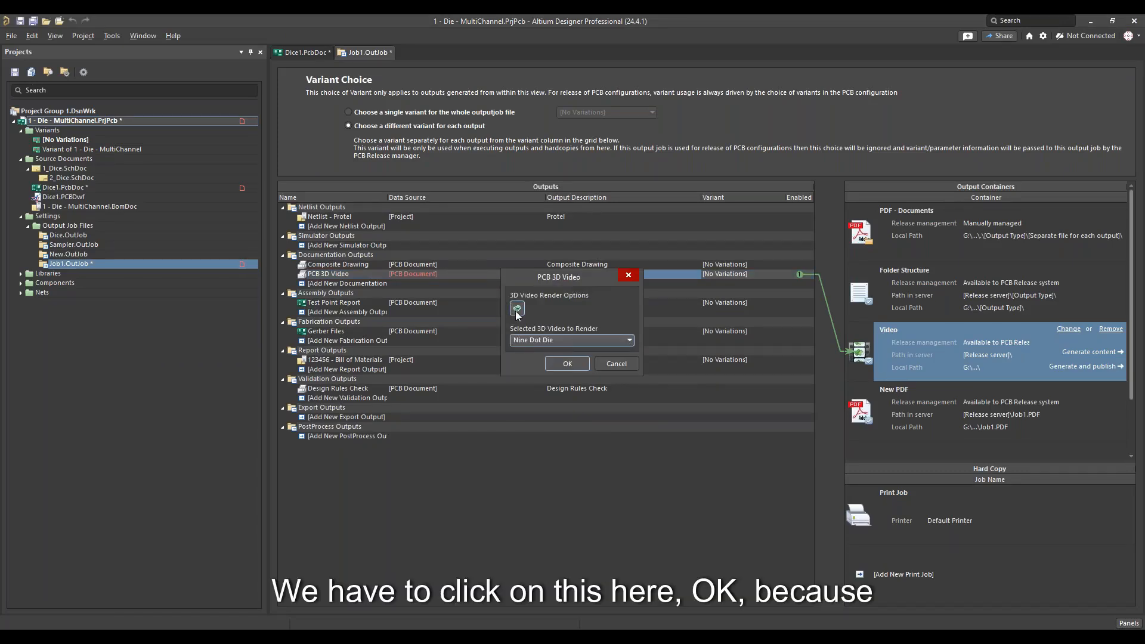
pyautogui.click(533, 341)
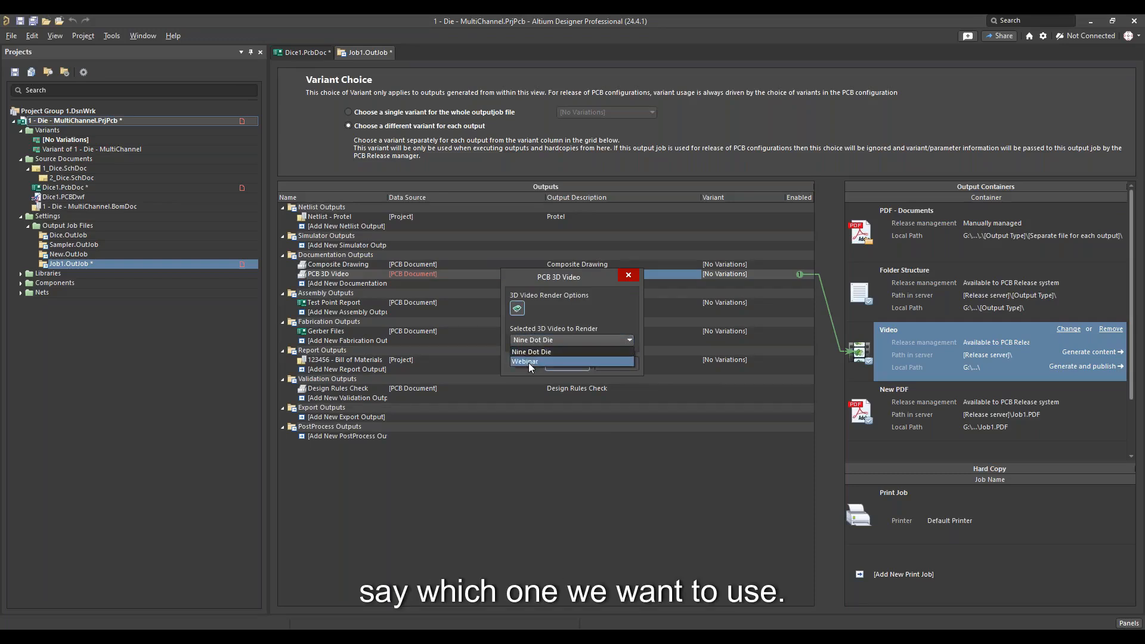
pyautogui.click(529, 362)
pyautogui.click(567, 364)
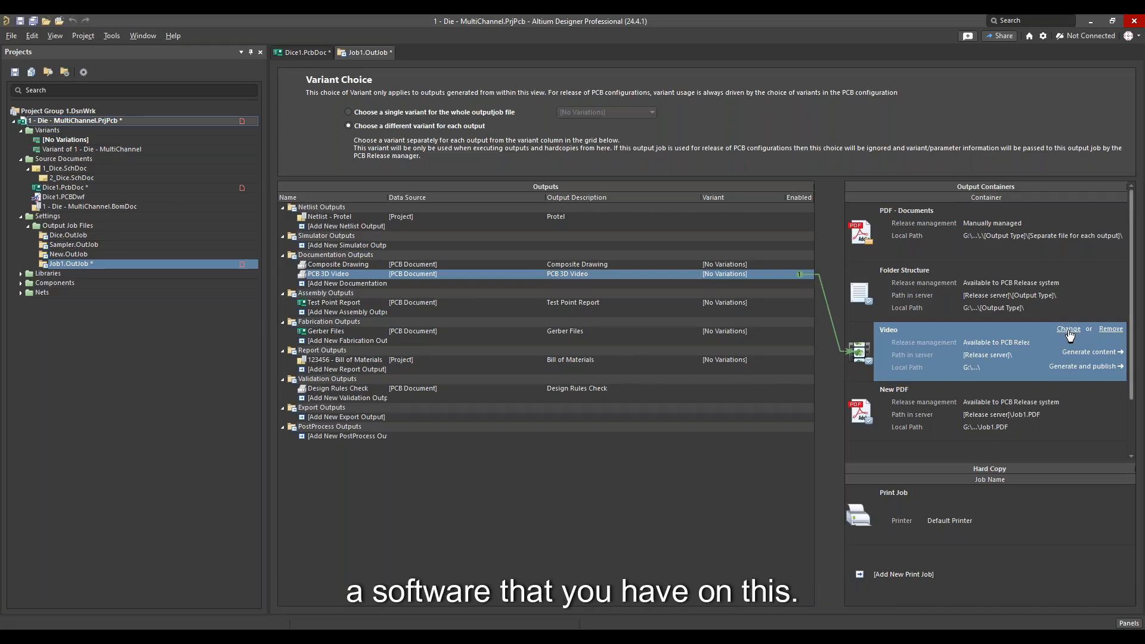
# - Change the Video container's advanced media type to Video (FFmpeg) and accept the settings
pyautogui.click(1068, 329)
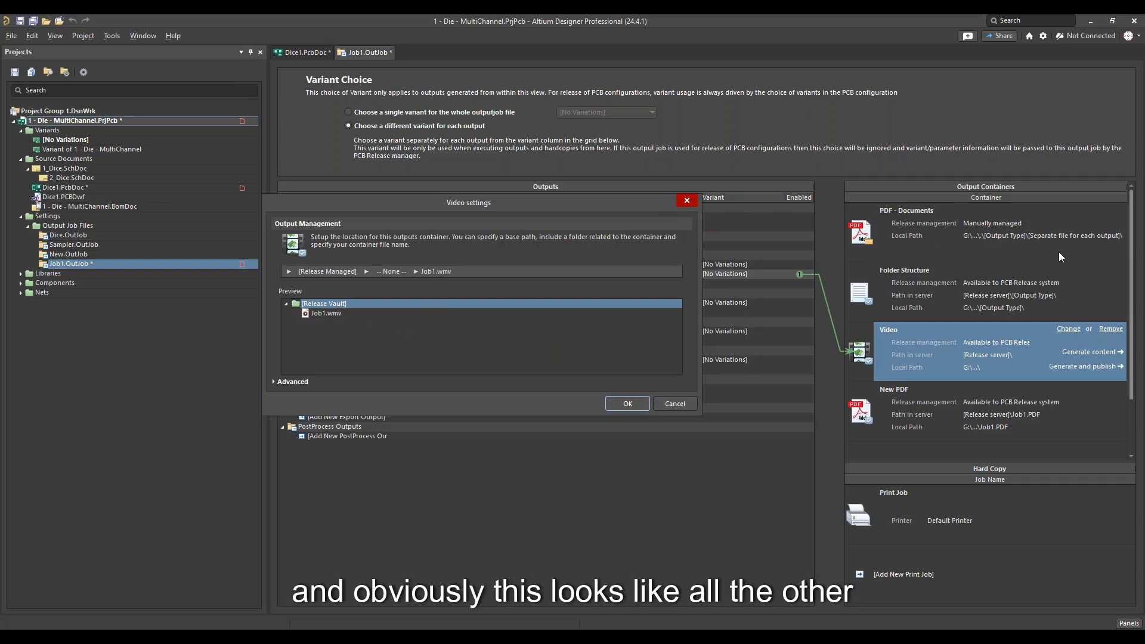
pyautogui.click(298, 382)
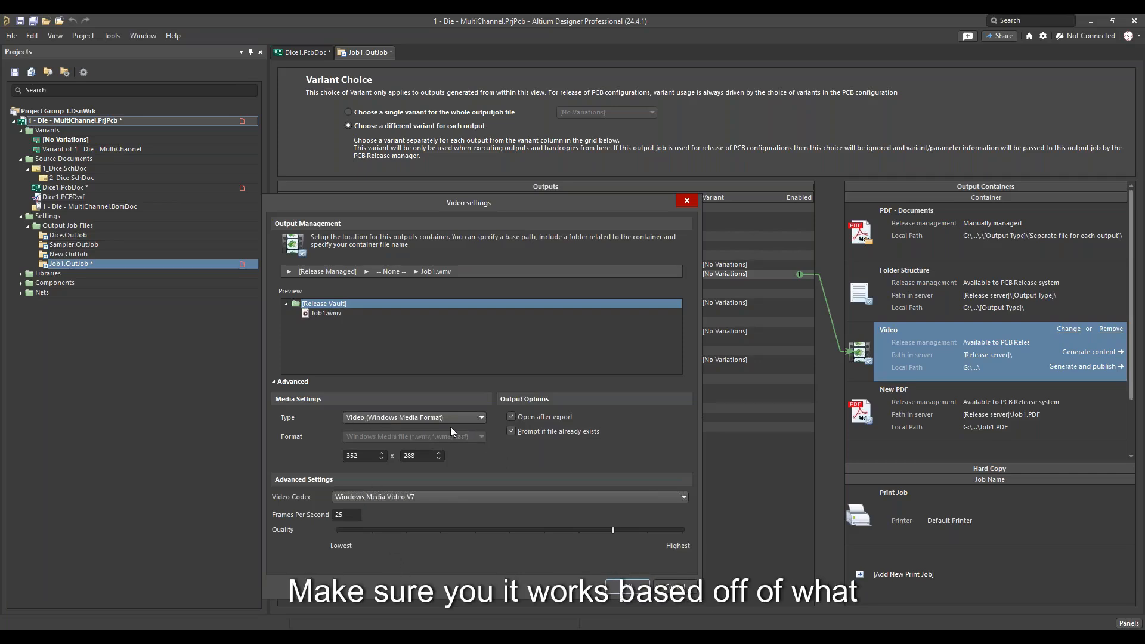
pyautogui.click(376, 417)
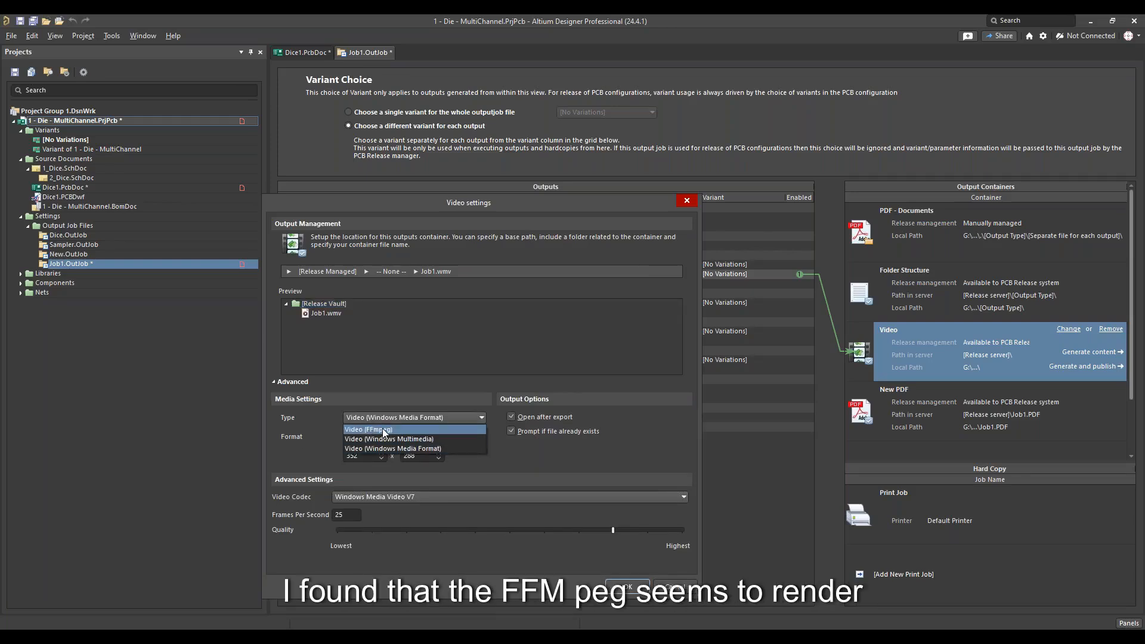
pyautogui.click(381, 428)
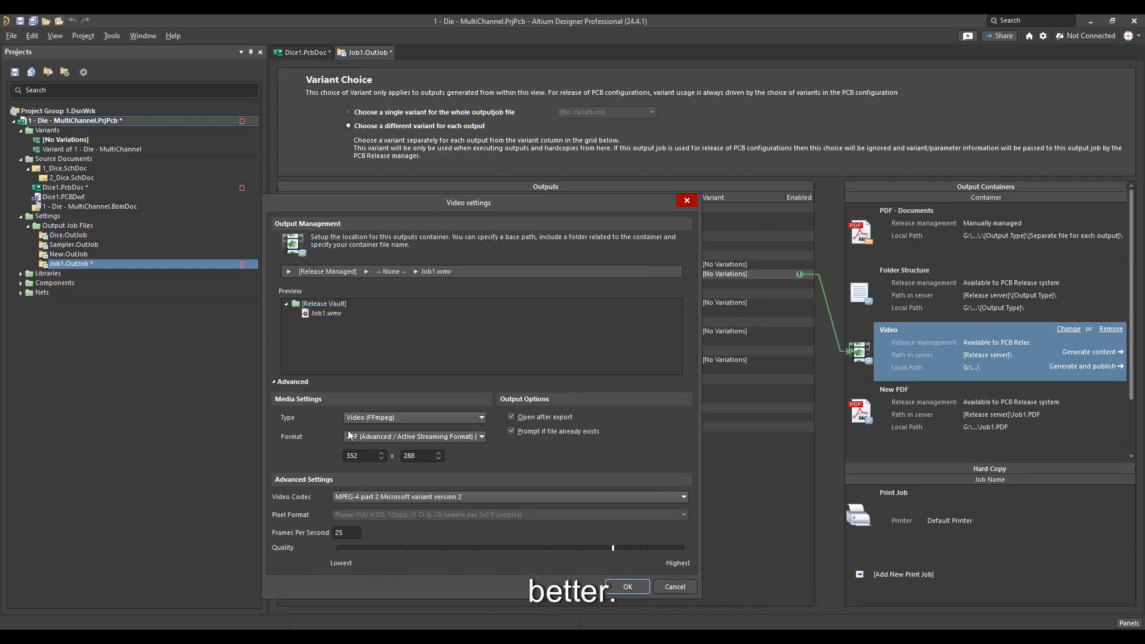
pyautogui.click(377, 418)
pyautogui.click(382, 429)
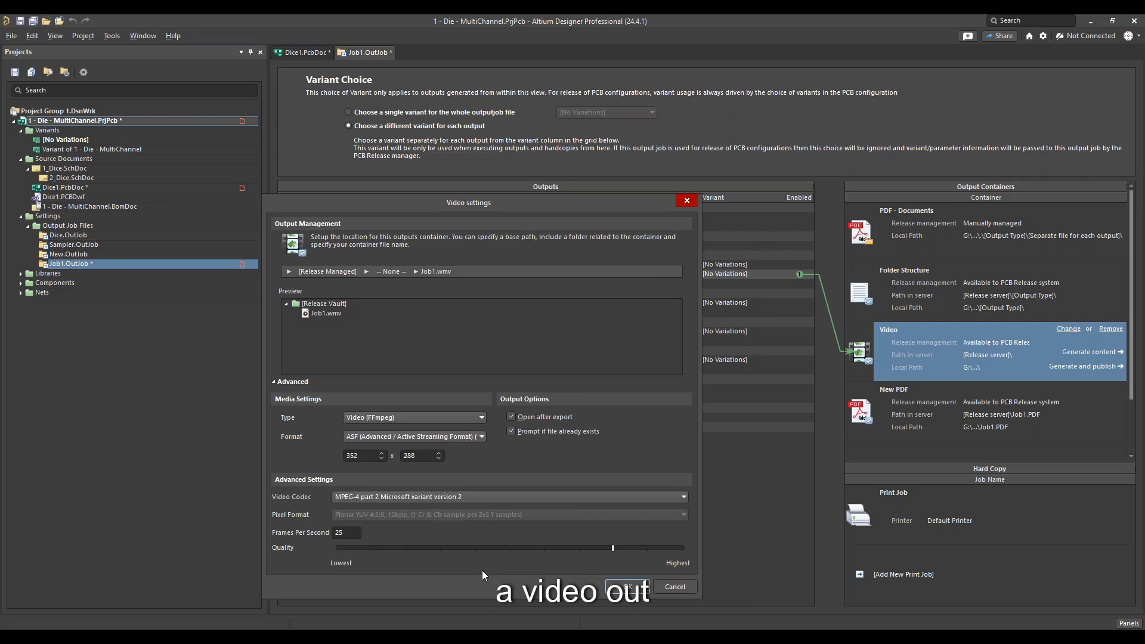
pyautogui.click(627, 589)
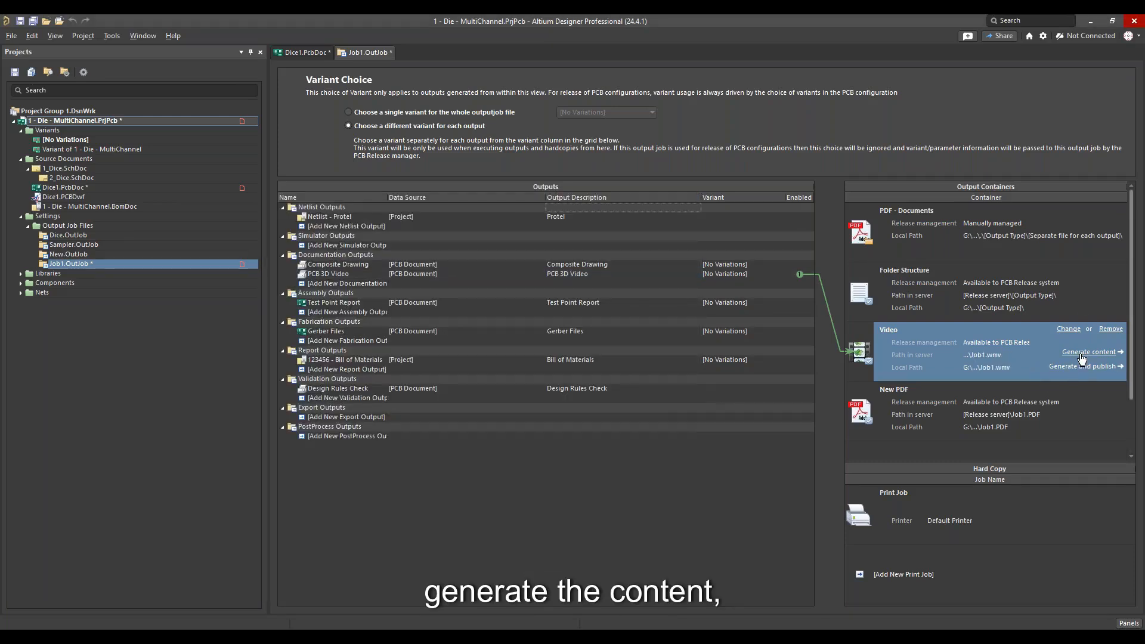
# - Review the output path settings of the PDF - Documents container and leave them without applying changes
pyautogui.click(1070, 258)
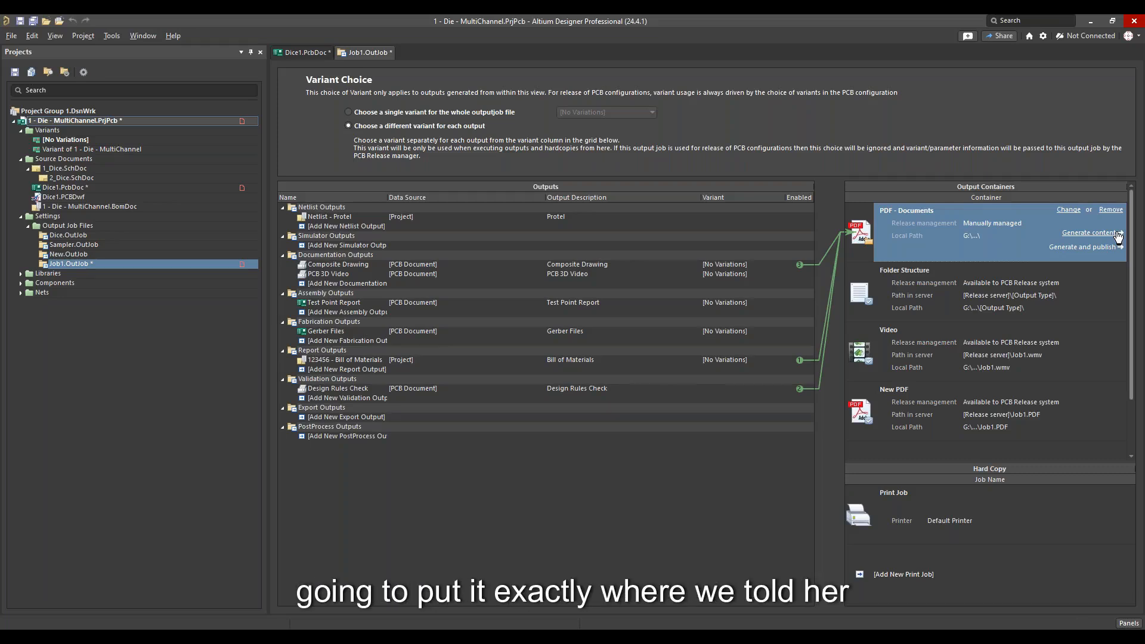
pyautogui.click(1068, 210)
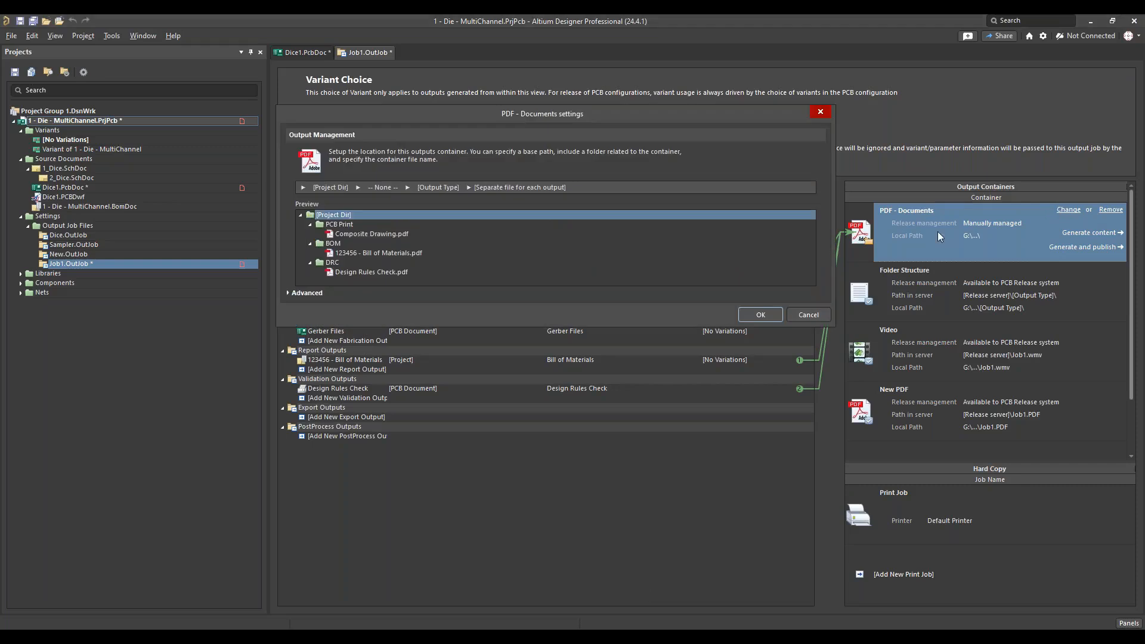
pyautogui.click(811, 316)
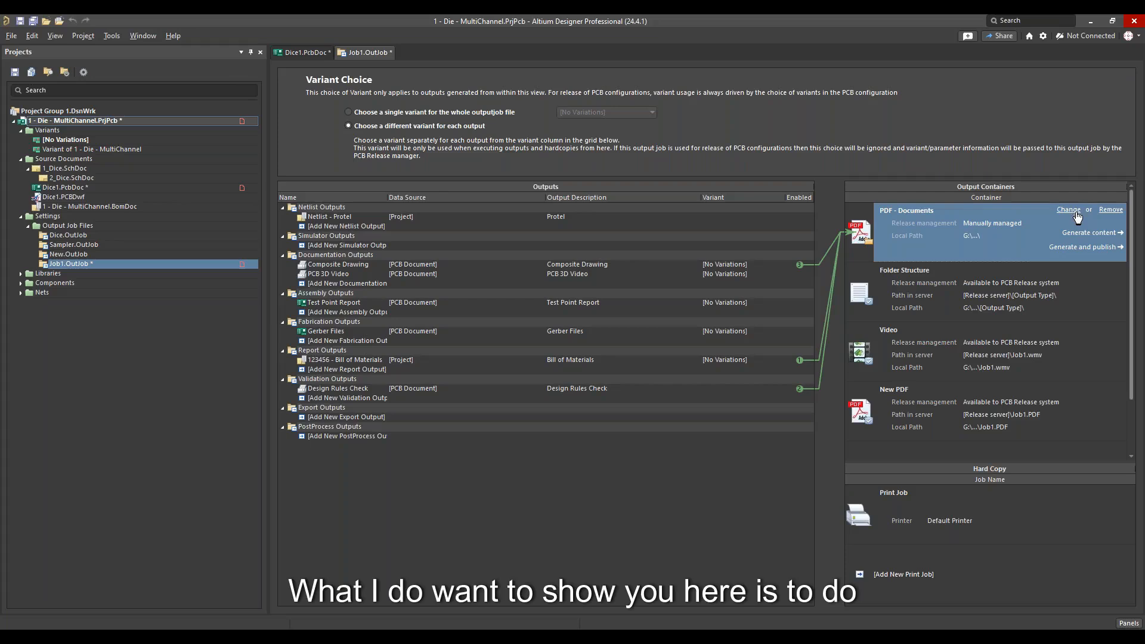
# - Review the publishing destination types that can be added for the PDF - Documents container, and check the Print Job's printer
pyautogui.click(1061, 249)
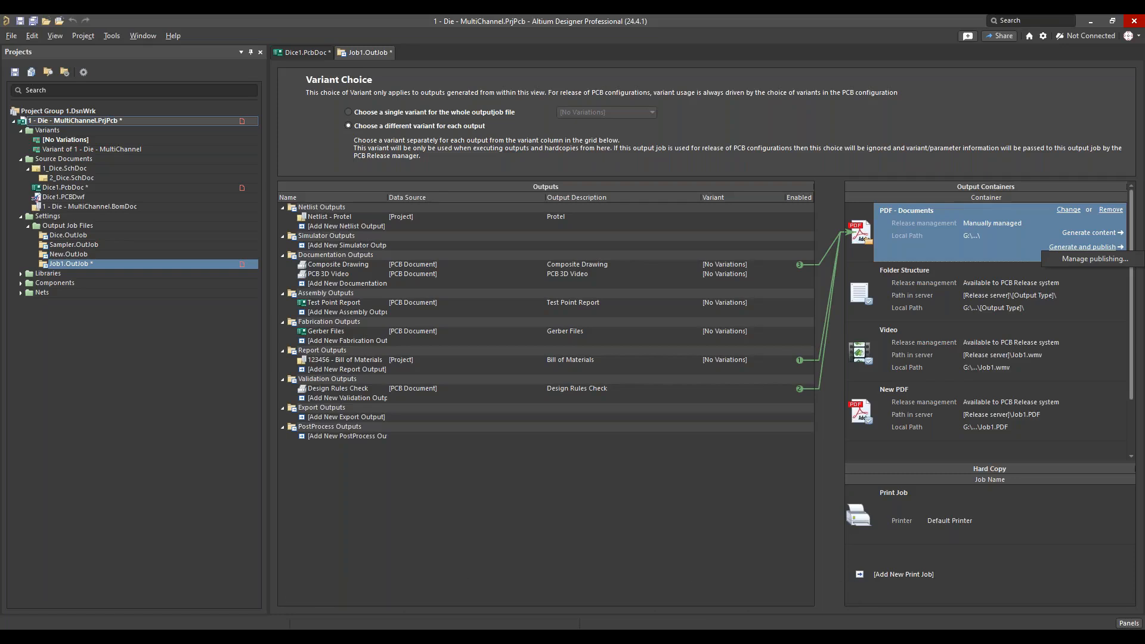
pyautogui.click(1082, 262)
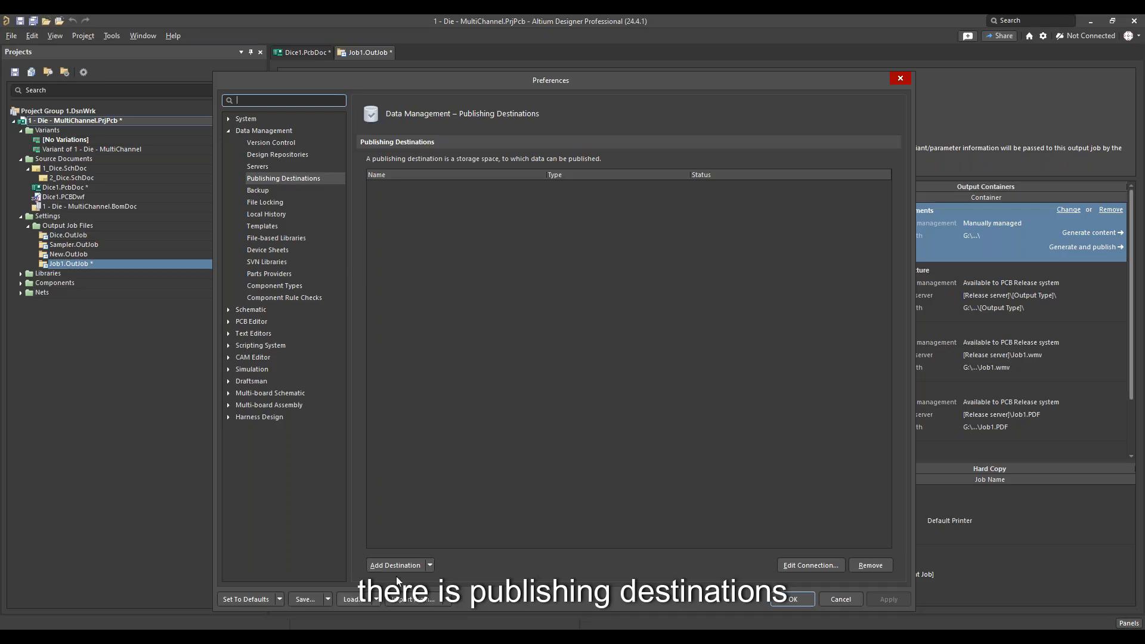
pyautogui.click(406, 564)
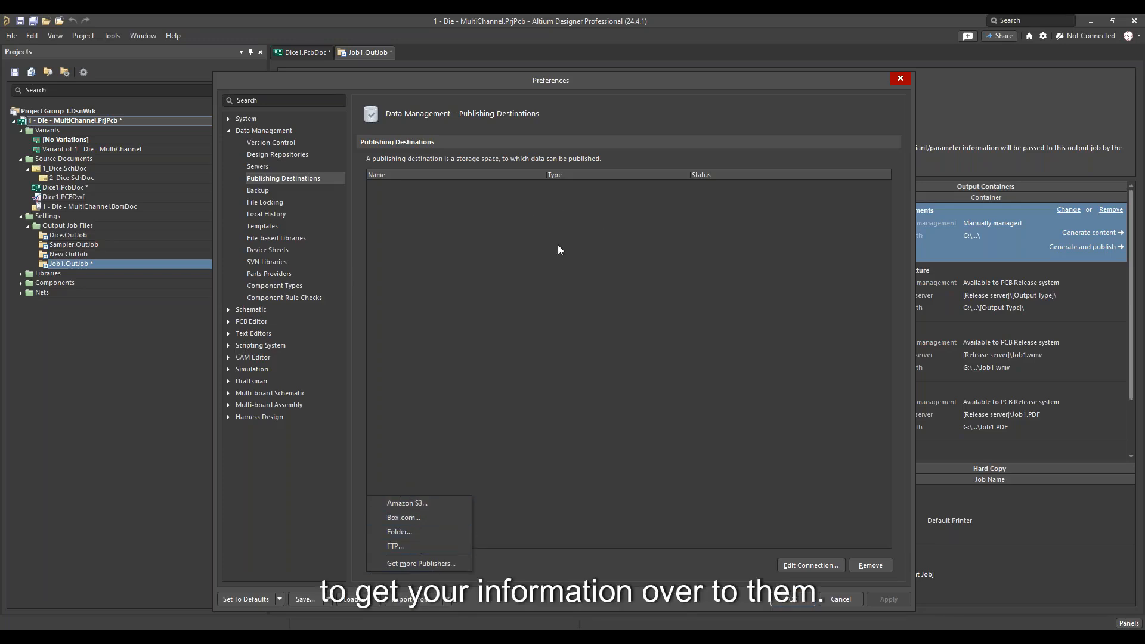
pyautogui.click(834, 598)
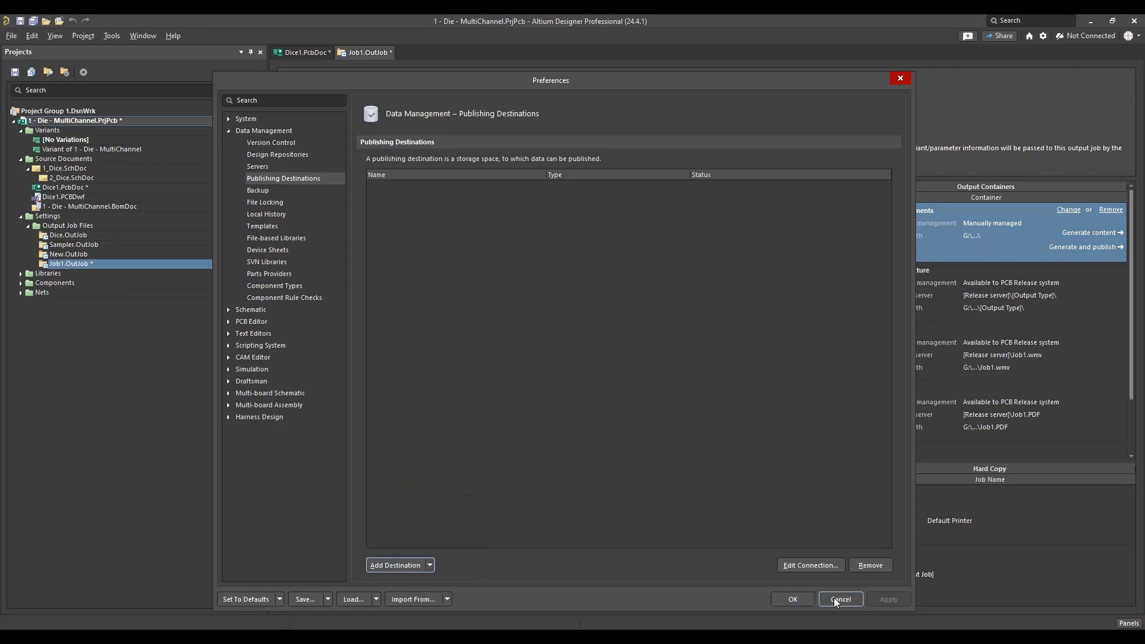
pyautogui.click(835, 599)
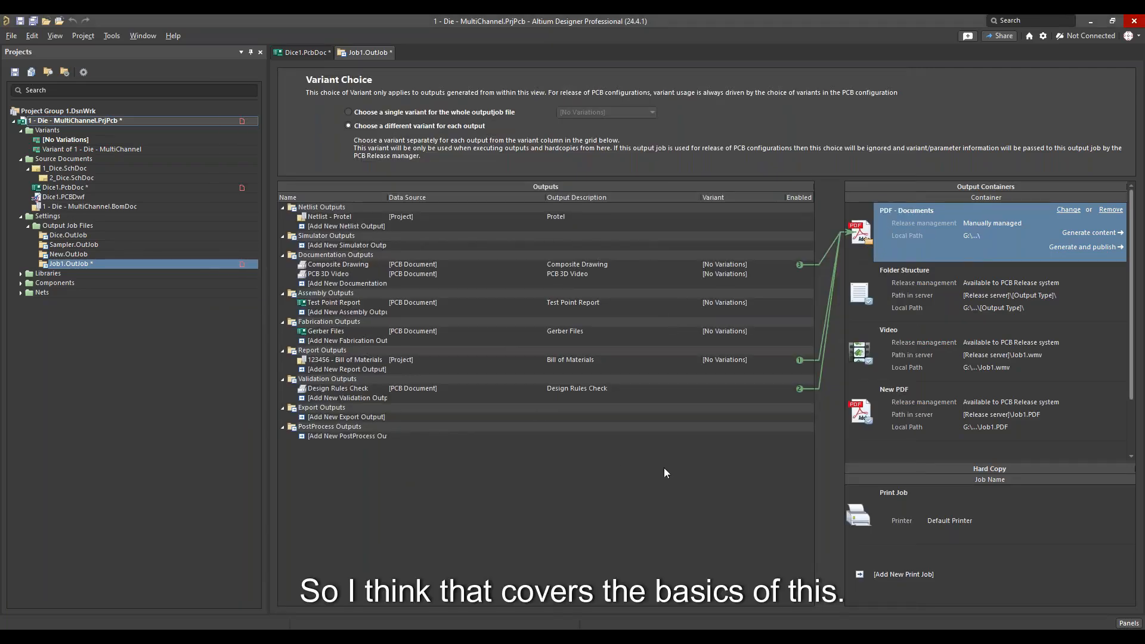
pyautogui.click(896, 504)
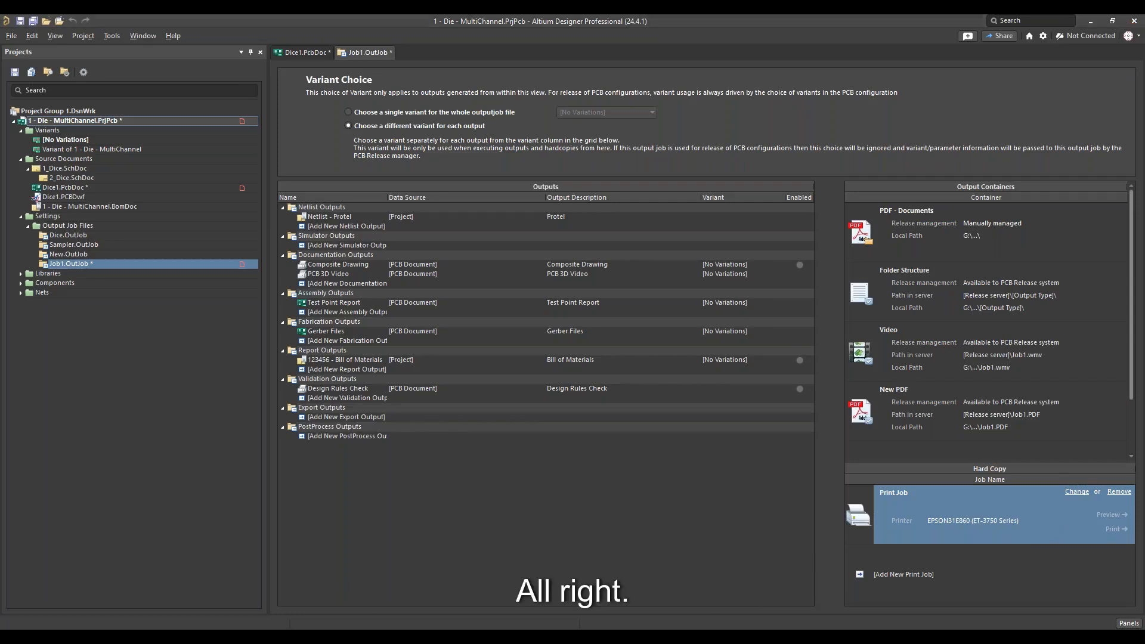
# - Switch to the June 2024 Webinar presentation in PowerPoint and run the slide show from the Demo Time slide to the polling question
pyautogui.click(1093, 26)
pyautogui.click(624, 573)
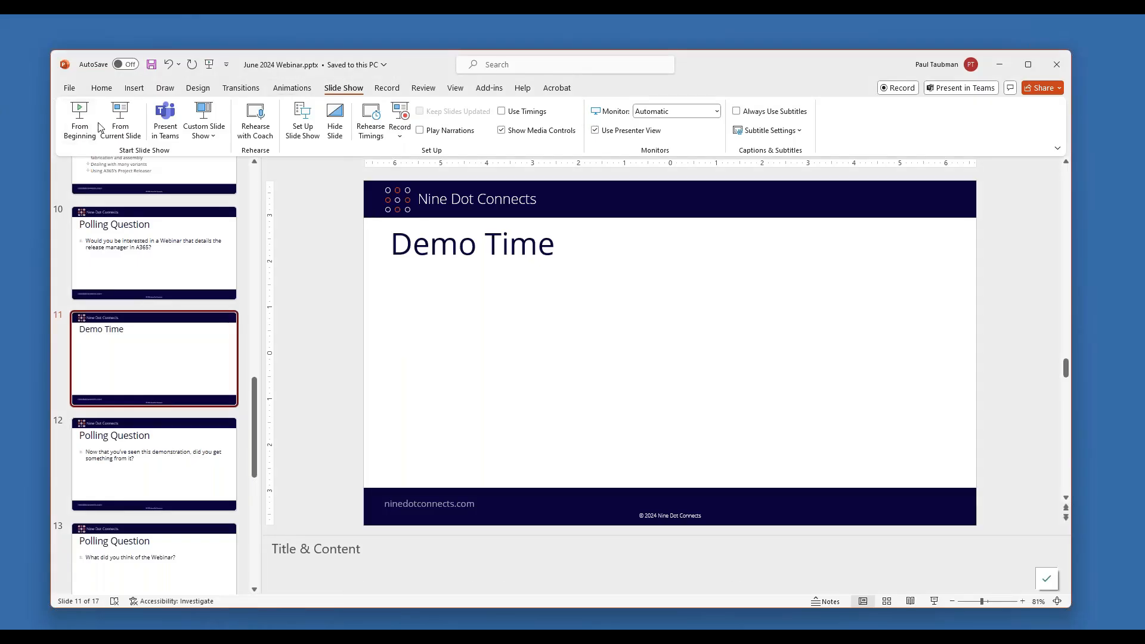
pyautogui.click(120, 122)
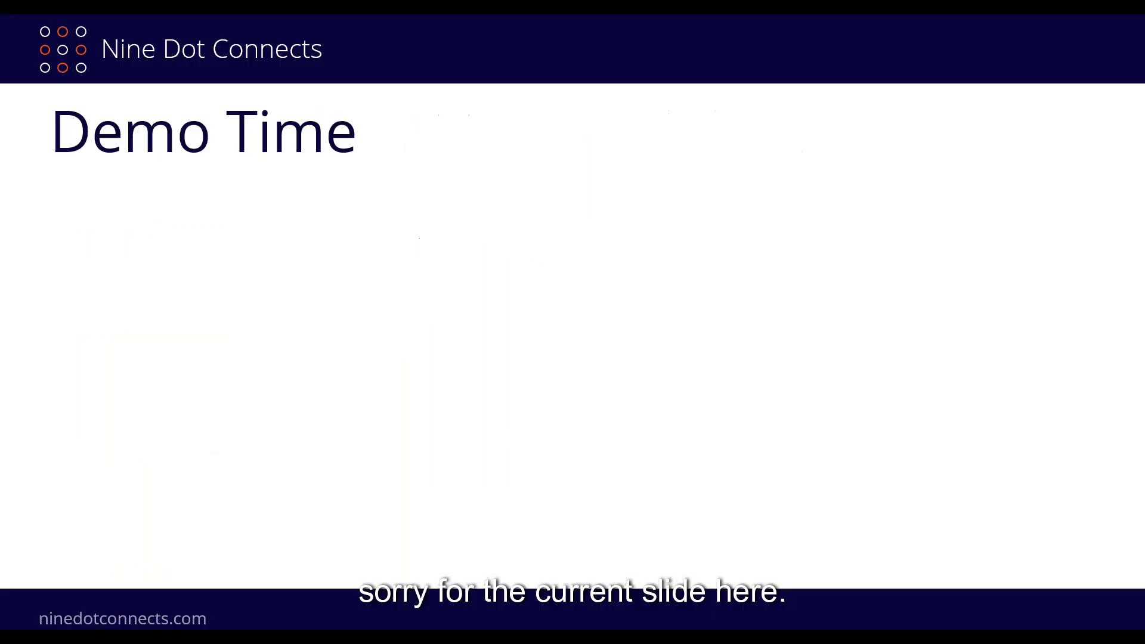
pyautogui.click(368, 229)
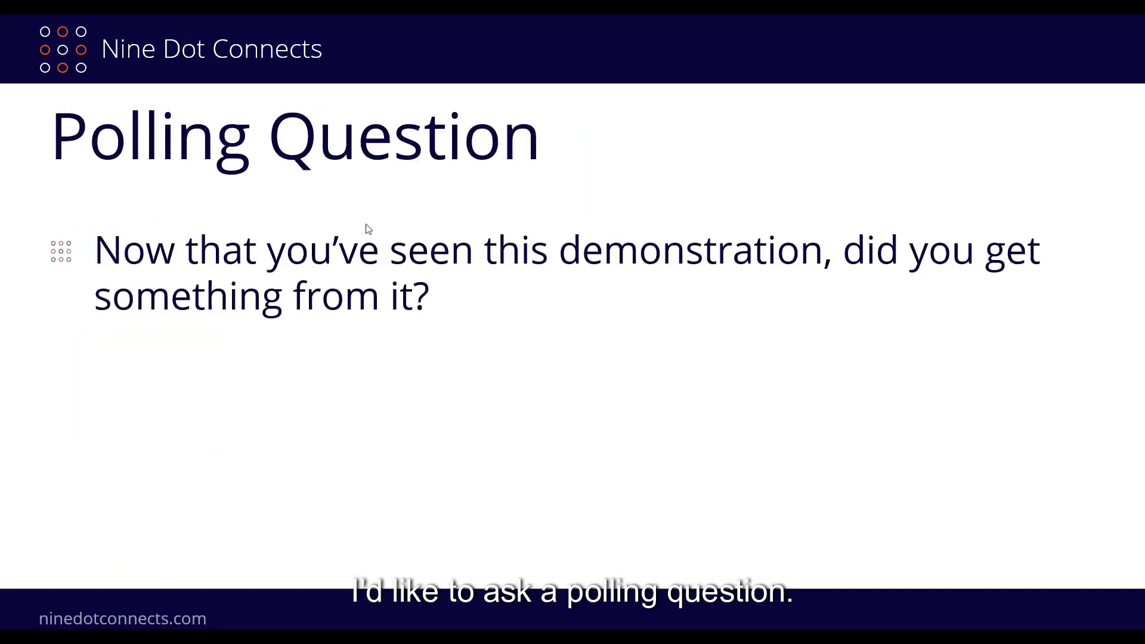